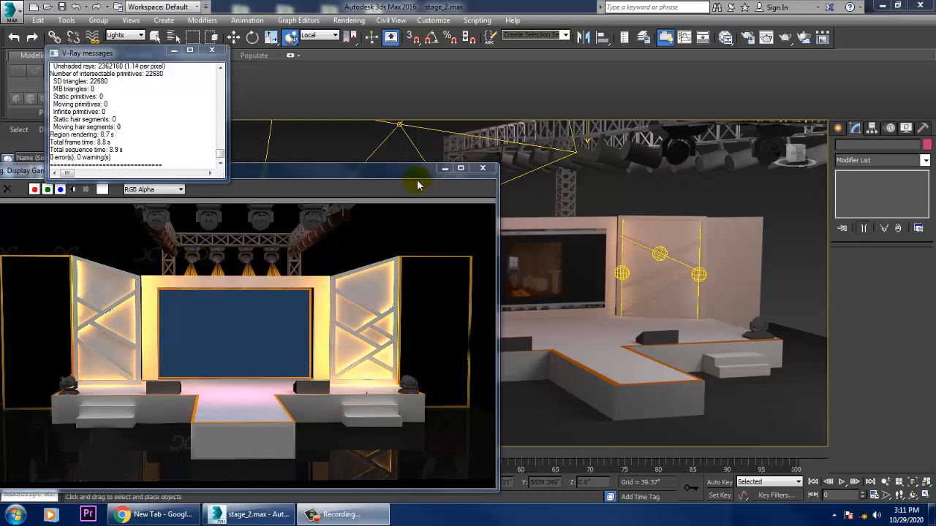
- Move the reference render aside and select the stray rectangle light standing outside the stage's left wall
drag(423, 178, 233, 153)
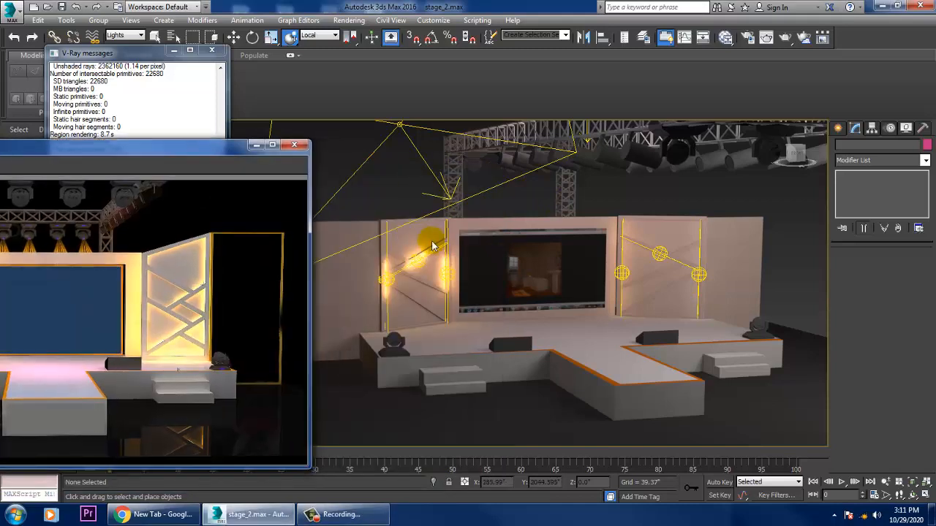
alt+middle_drag(429, 234, 441, 269)
scroll(440, 269, up, 10)
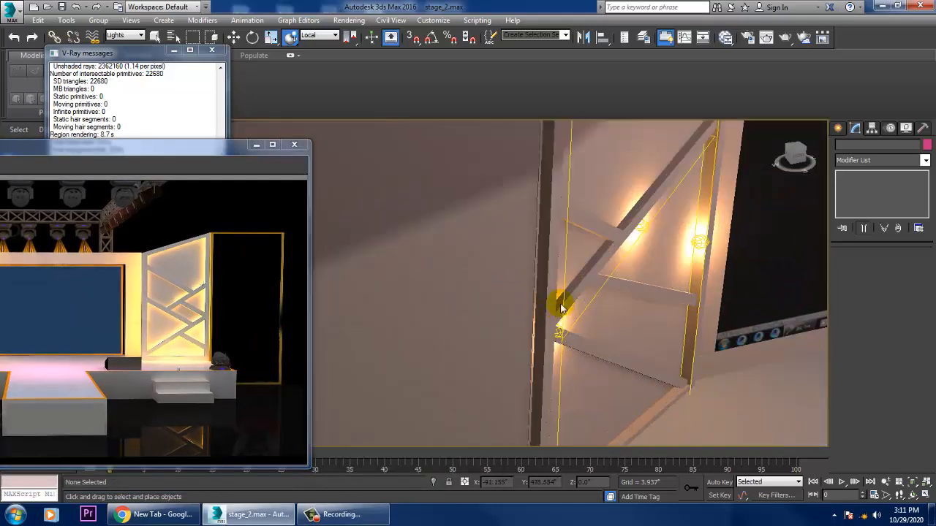
click(567, 344)
mouse_move(567, 344)
alt+middle_down()
mouse_move(597, 324)
mouse_move(570, 325)
mouse_move(559, 341)
alt+middle_up()
alt+middle_drag(545, 306, 449, 291)
click(445, 288)
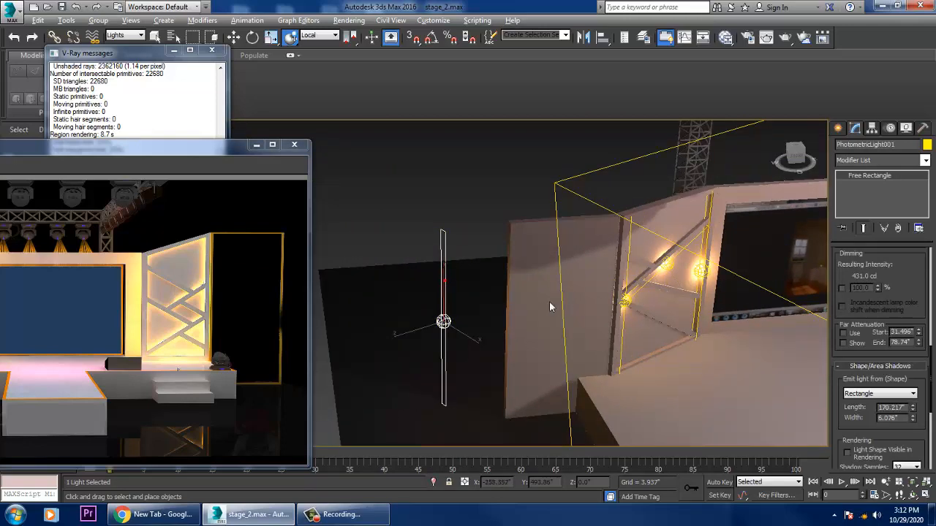
- Test-render a close-up of the stage's left decorative panel, stop it early and close the frame buffer
alt+middle_drag(565, 297, 510, 282)
scroll(533, 290, up, 4)
alt+middle_drag(611, 316, 329, 90)
click(348, 20)
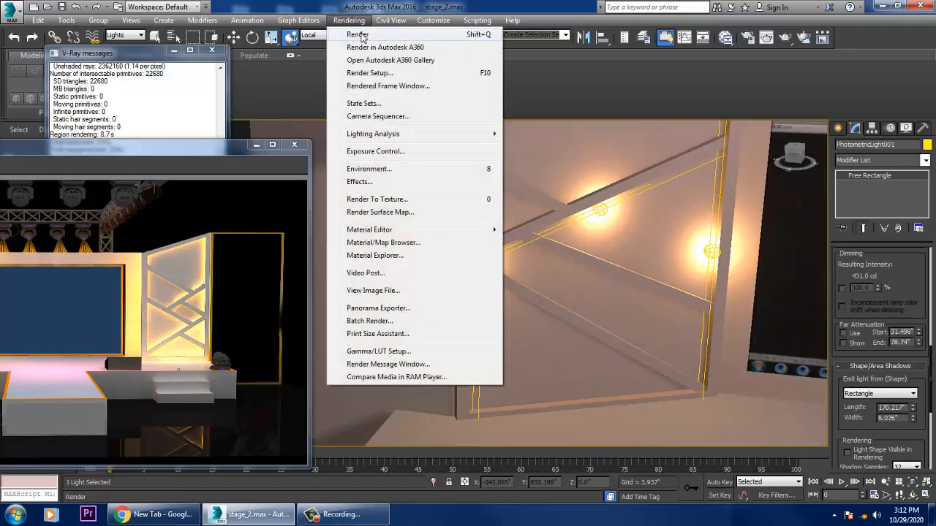
click(360, 37)
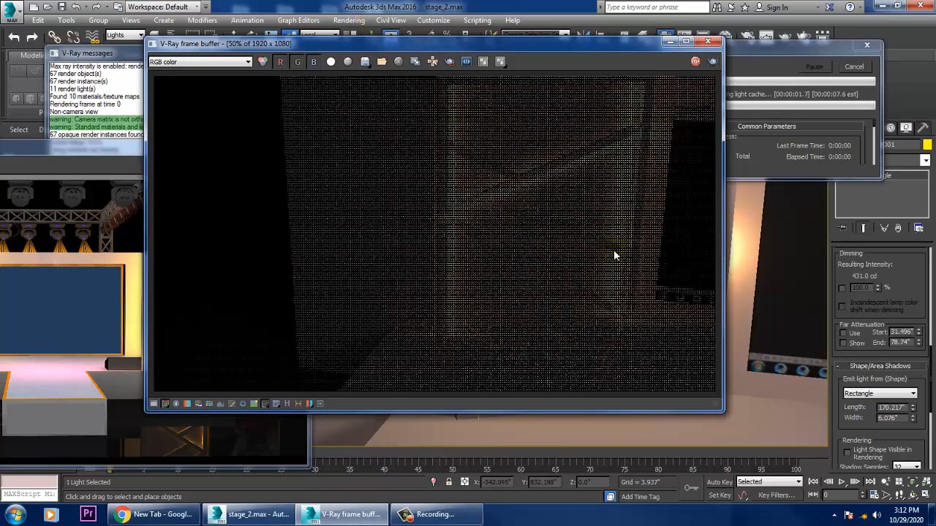
key(Escape)
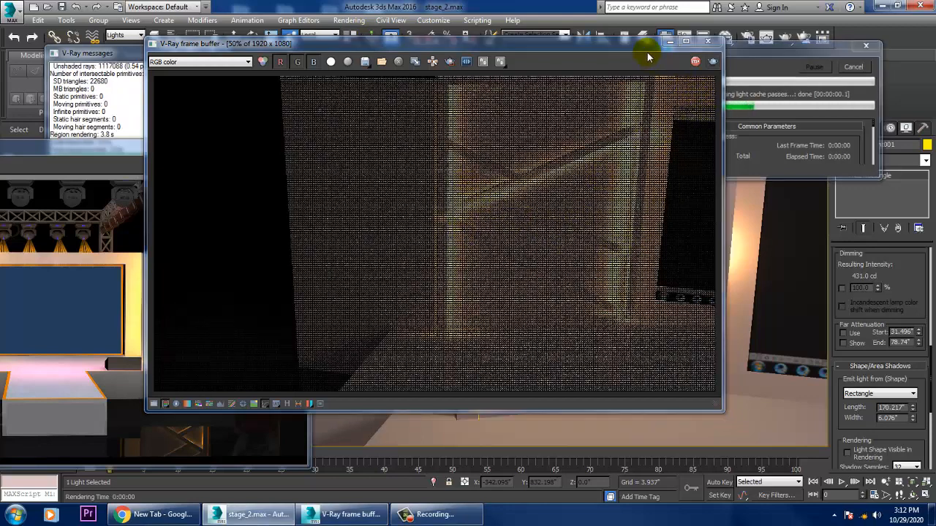
click(710, 41)
- Move the rectangle light at the left panel's screen-side edge about 2.16" along X and 1.72" along Y
alt+middle_drag(645, 233, 561, 252)
click(662, 205)
key(w)
scroll(557, 260, up, 5)
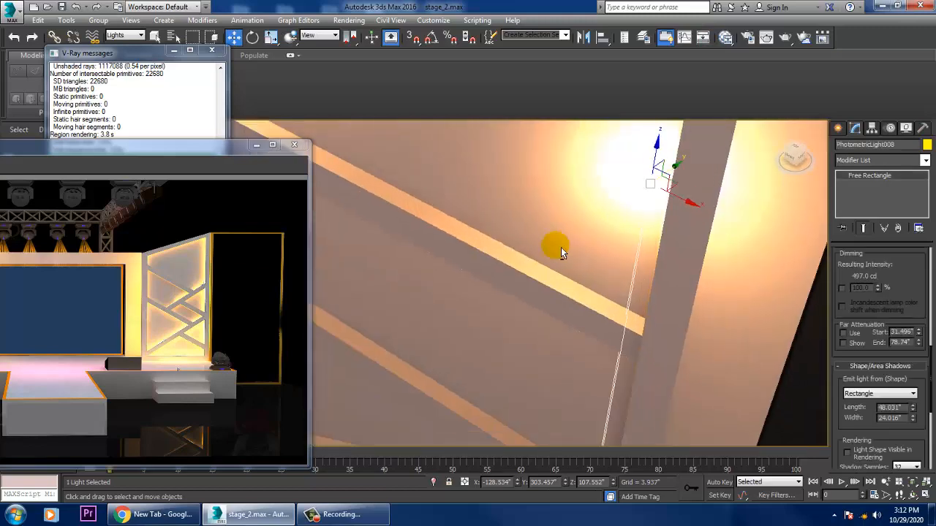
drag(705, 212, 712, 212)
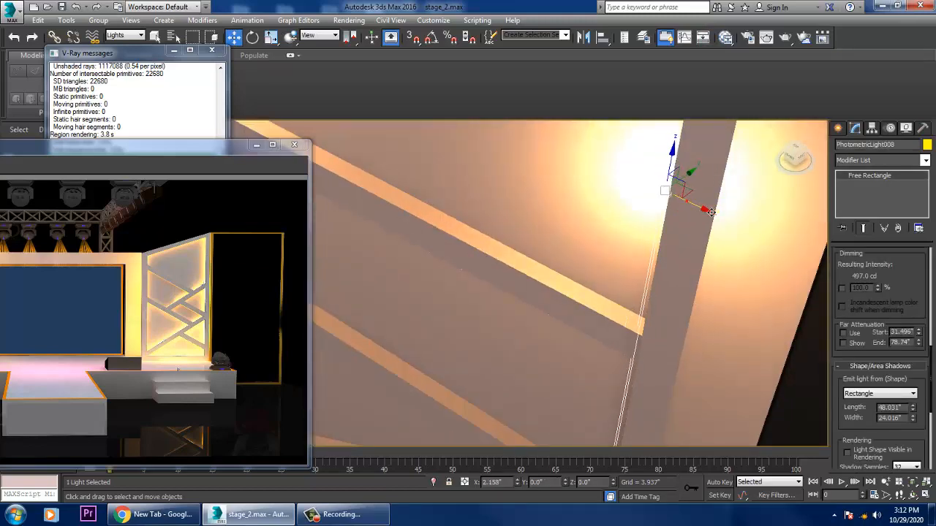
alt+middle_drag(616, 232, 645, 192)
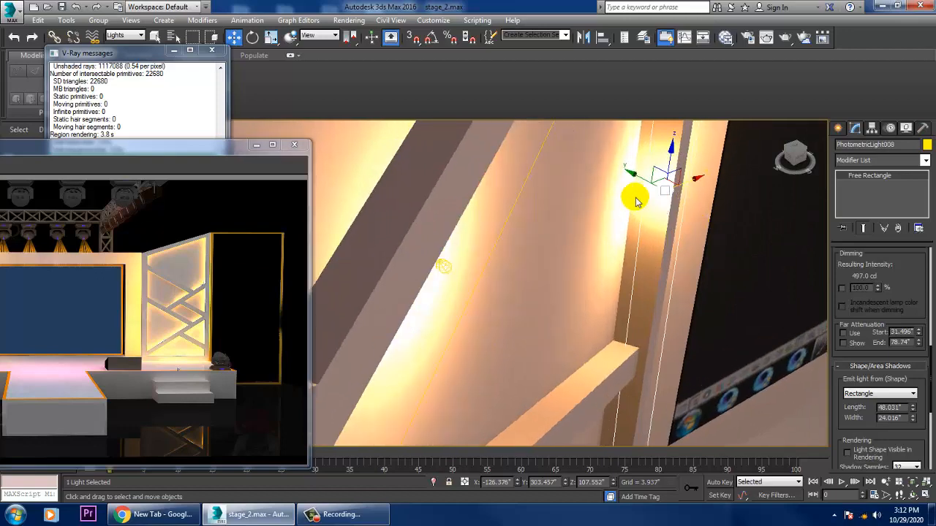
drag(649, 185, 640, 182)
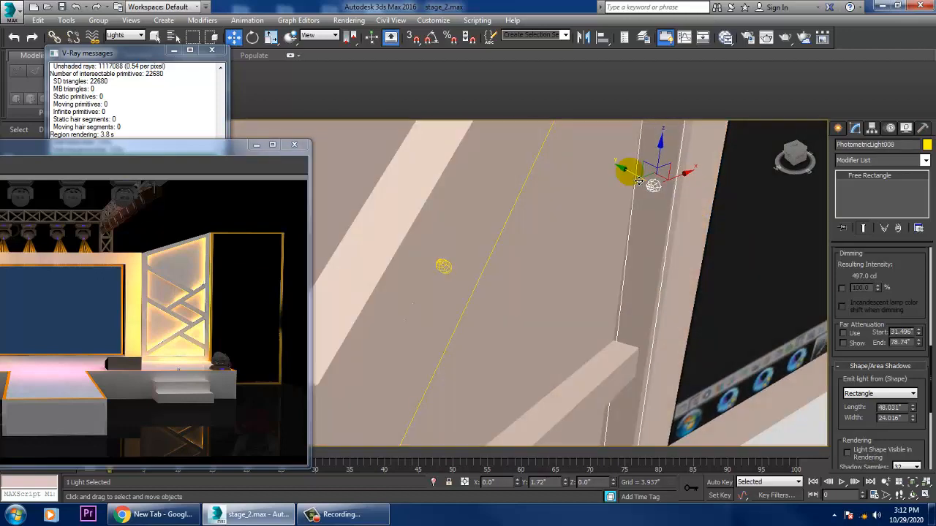
- Delete the stray rectangle light standing outside the stage's left wall
alt+middle_drag(622, 178, 339, 234)
click(358, 228)
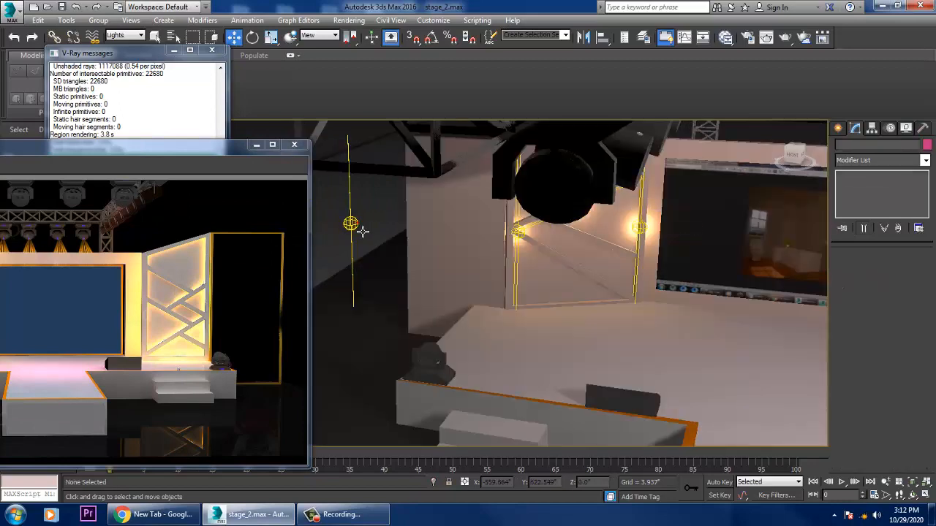
click(364, 235)
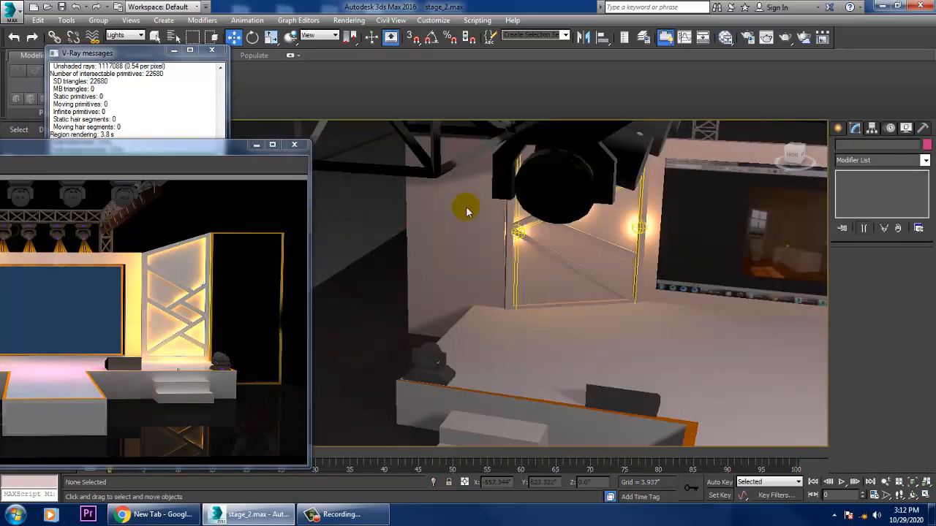
- Select and delete the three rectangle lights on the stage's right decorative panel
alt+middle_drag(464, 205, 246, 208)
middle_drag(700, 268, 574, 231)
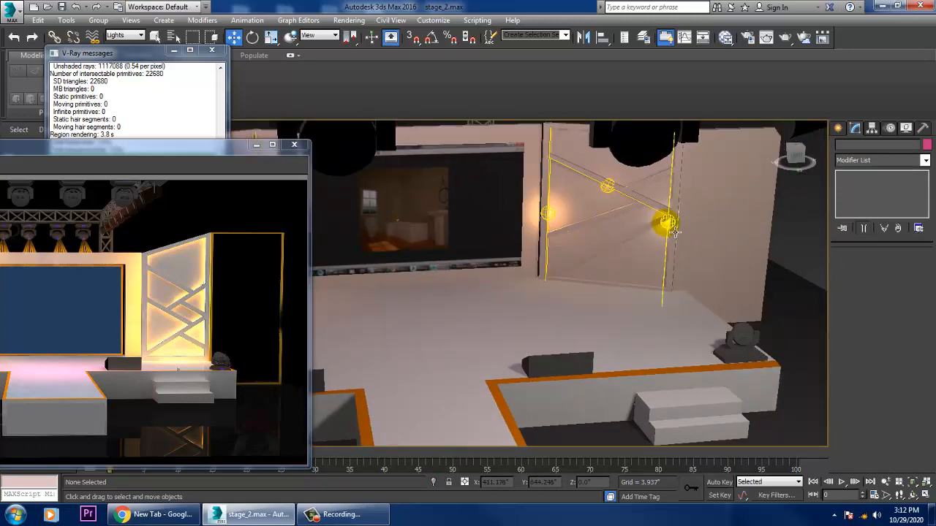
click(647, 224)
ctrl+click(608, 187)
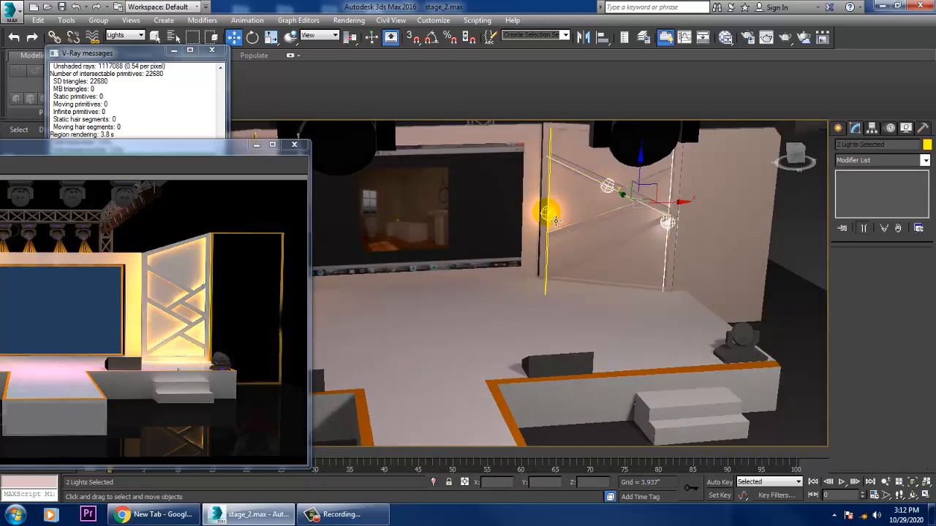
ctrl+click(548, 214)
click(476, 260)
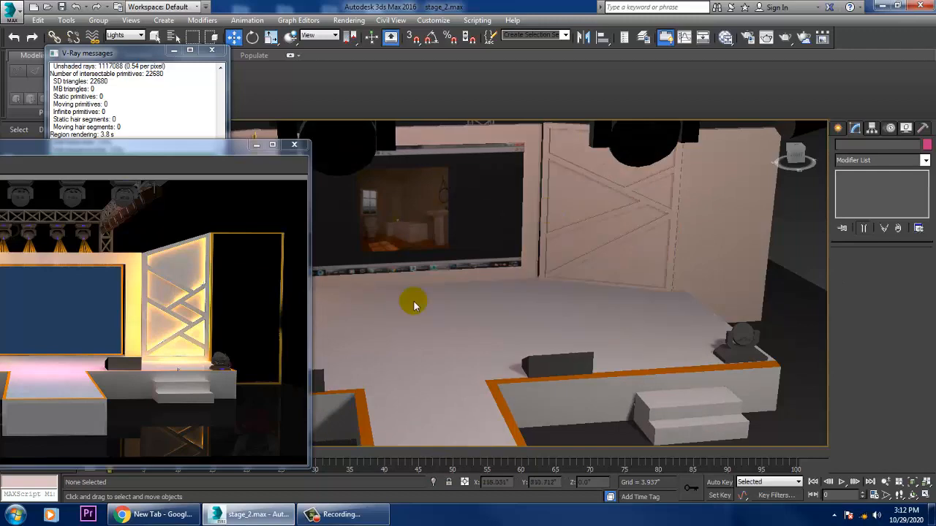
- Mirror the three rectangle lights of the stage's left decorative panel across the X axis as copies
alt+middle_drag(414, 299, 618, 363)
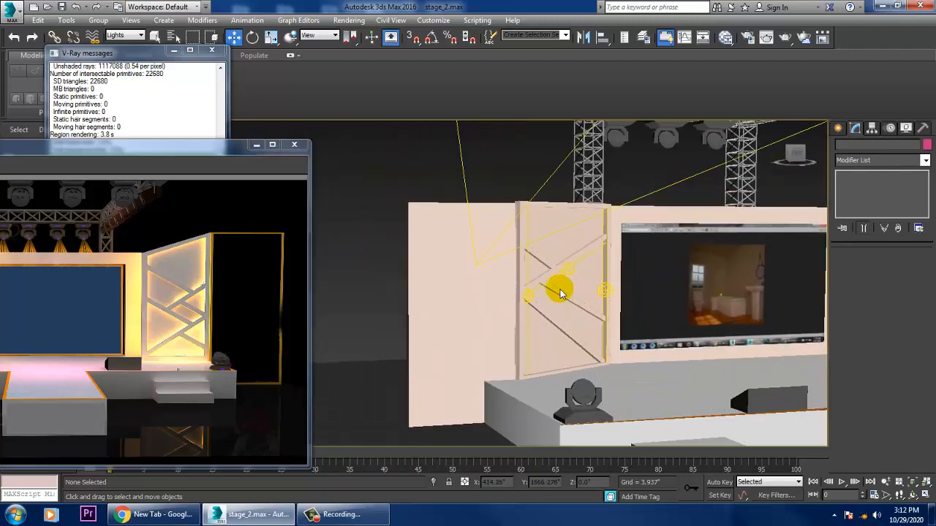
scroll(560, 293, up, 4)
click(516, 314)
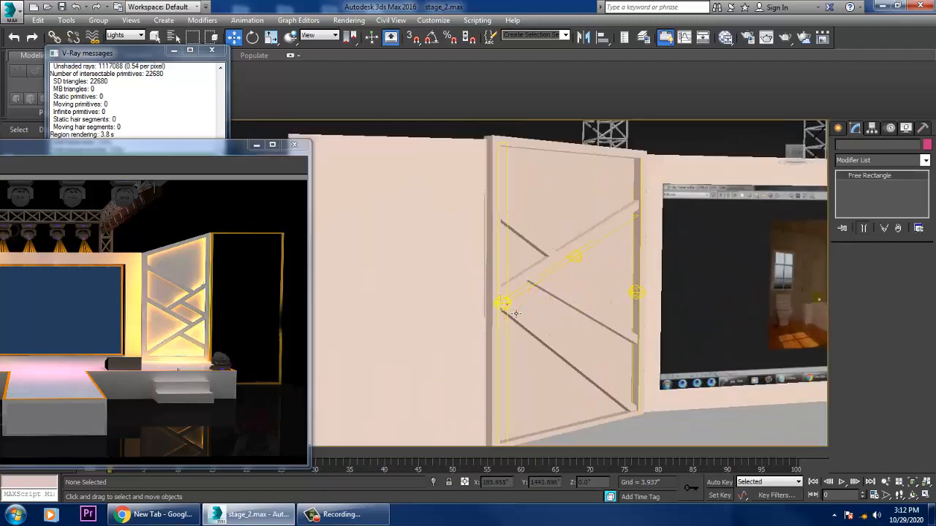
ctrl+click(576, 259)
ctrl+click(645, 294)
alt+middle_drag(646, 296, 577, 114)
click(582, 37)
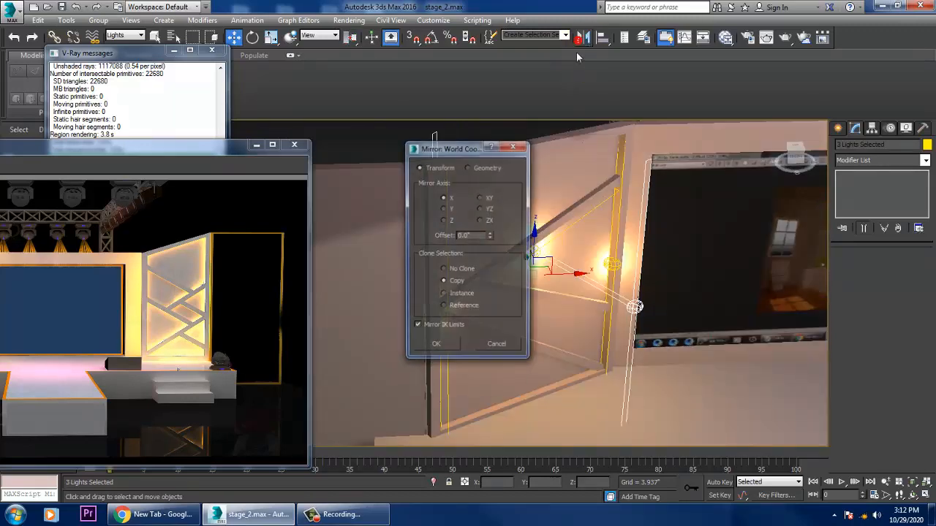
click(439, 347)
- Move the three mirrored lights along X across the stage onto the right decorative panel
alt+middle_drag(439, 343, 440, 281)
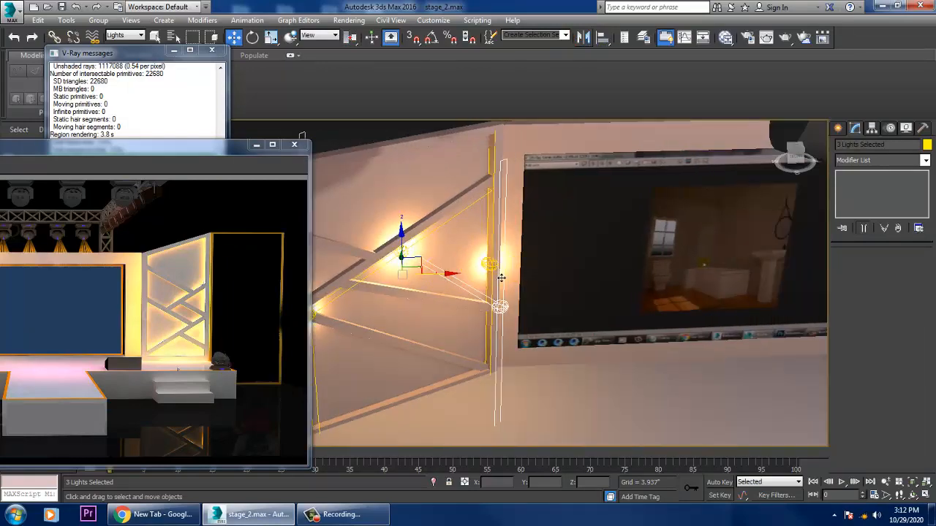
drag(448, 272, 878, 266)
scroll(699, 282, down, 5)
middle_drag(699, 285, 438, 287)
middle_drag(600, 254, 518, 246)
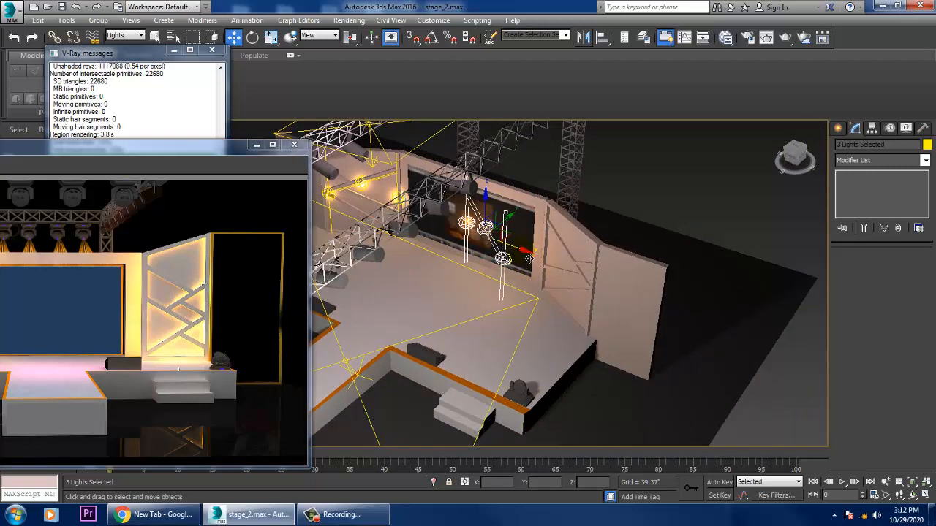
drag(565, 267, 612, 276)
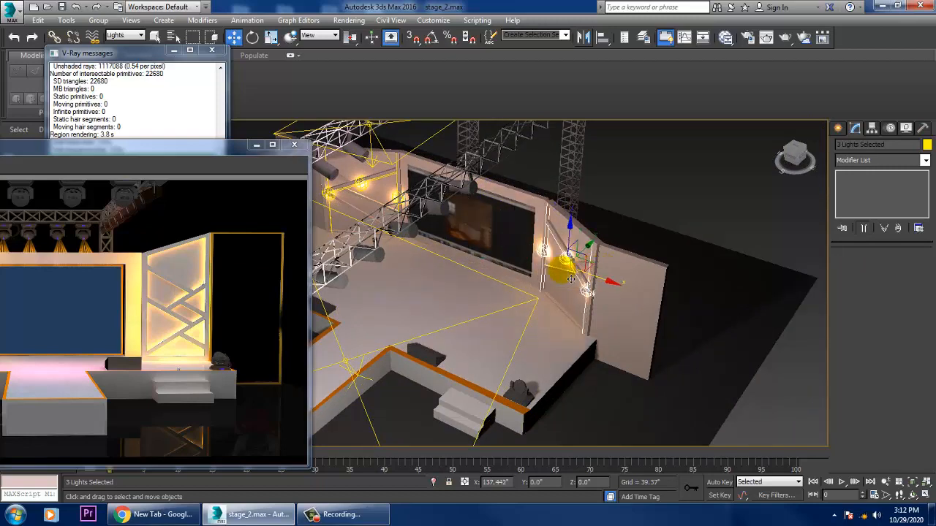
- Fine-tune the three lights' position within the right panel frame, about 1.47" along X and 0.52" along Y
scroll(613, 250, up, 5)
scroll(612, 249, up, 3)
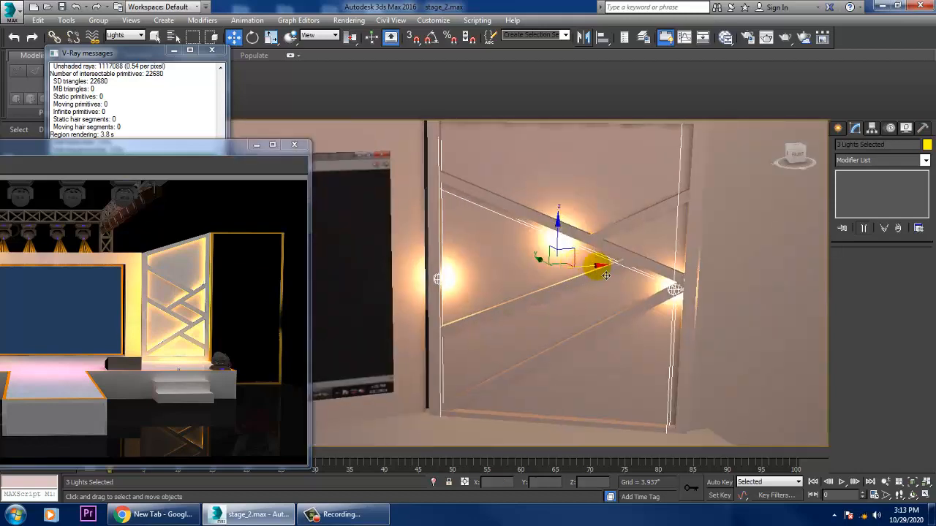
mouse_move(605, 273)
mouse_down()
mouse_move(607, 264)
mouse_move(601, 272)
mouse_up()
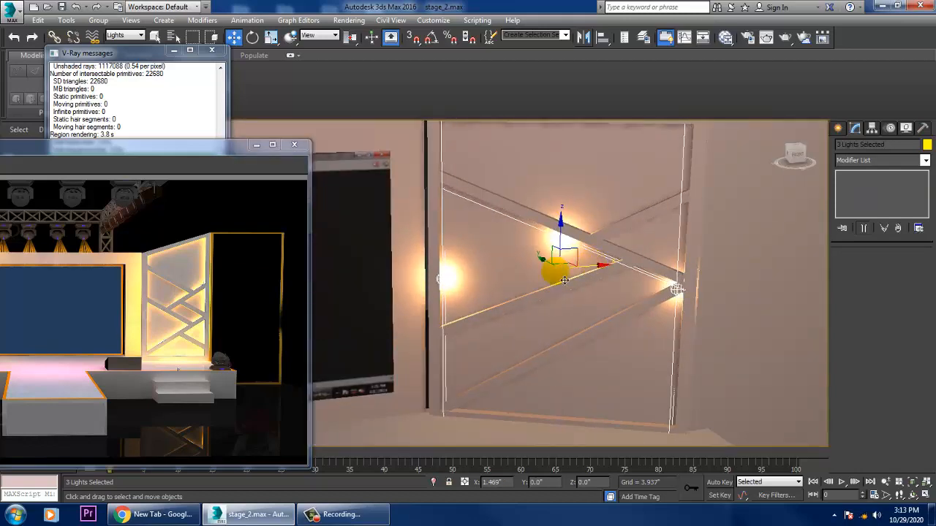
alt+middle_drag(547, 271, 572, 283)
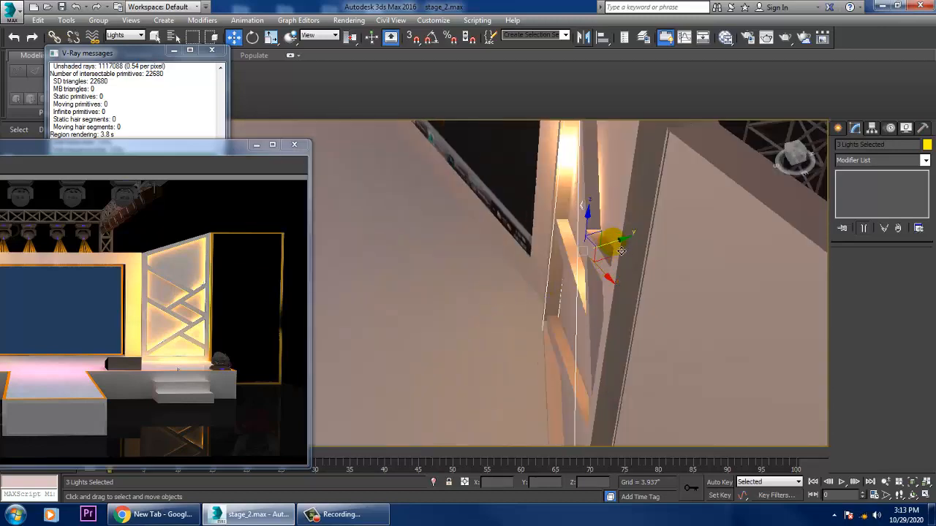
mouse_move(626, 251)
mouse_down()
mouse_move(612, 244)
mouse_move(616, 256)
mouse_up()
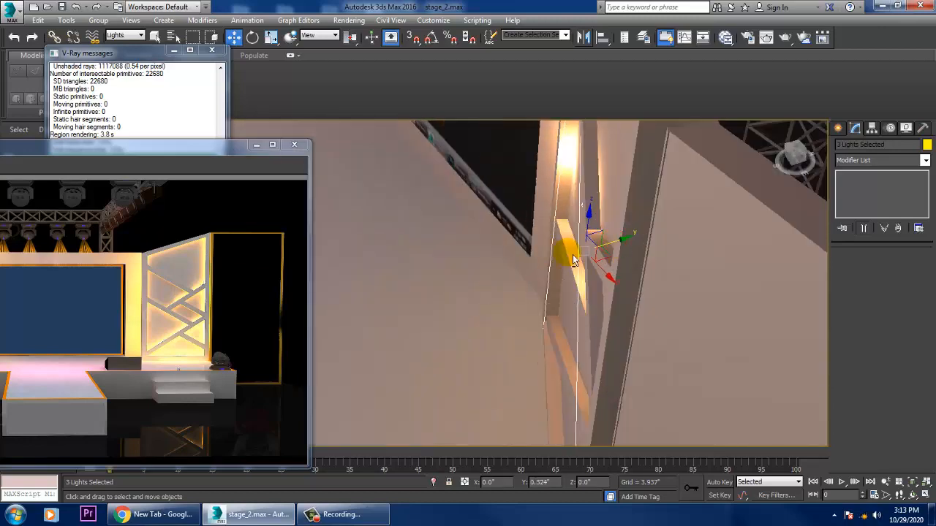
- Select only the middle light of the right decorative panel and nudge it slightly
alt+middle_drag(617, 256, 607, 252)
click(664, 277)
alt+middle_drag(663, 277, 620, 196)
drag(627, 192, 626, 192)
- Select the V-Ray plane light above the stage truss and change its type to Dome
scroll(627, 192, down, 6)
alt+middle_drag(539, 278, 841, 303)
scroll(602, 258, down, 3)
scroll(617, 288, up, 5)
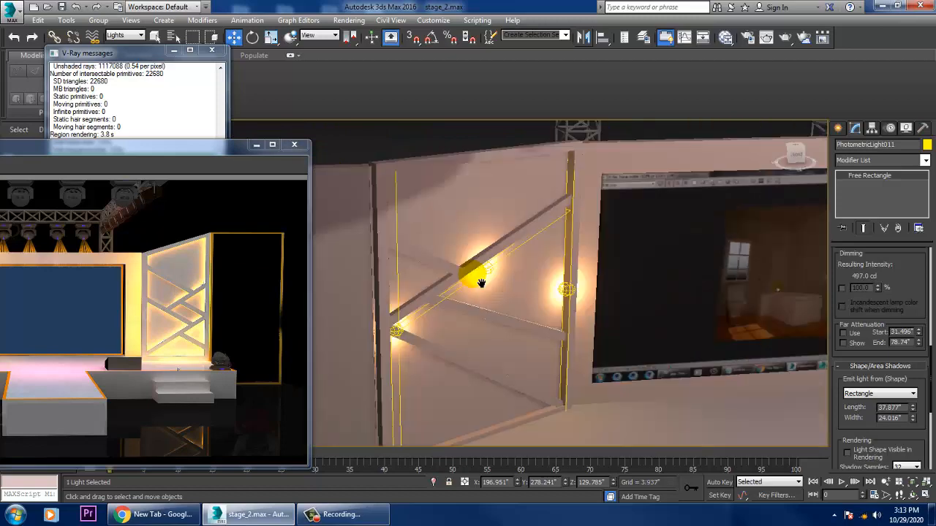
scroll(606, 278, down, 5)
alt+middle_drag(607, 277, 567, 333)
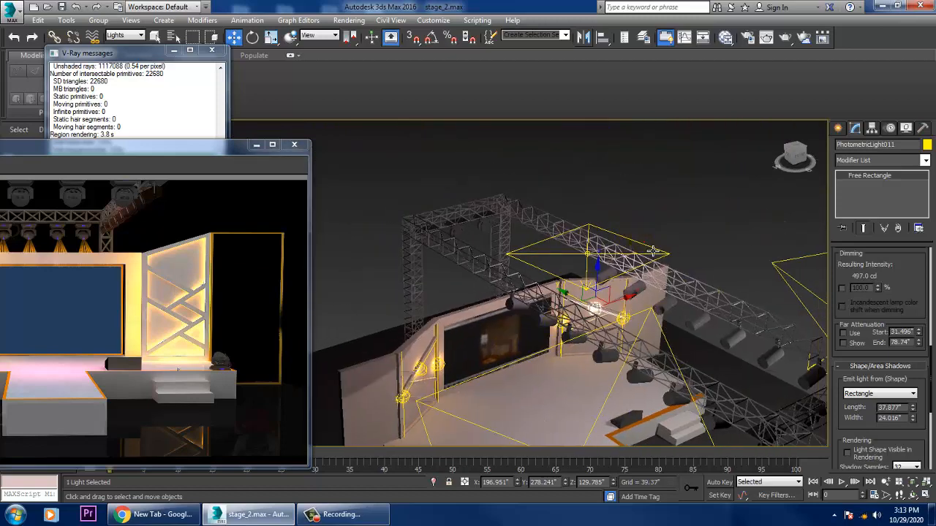
click(653, 251)
alt+middle_drag(653, 250, 629, 218)
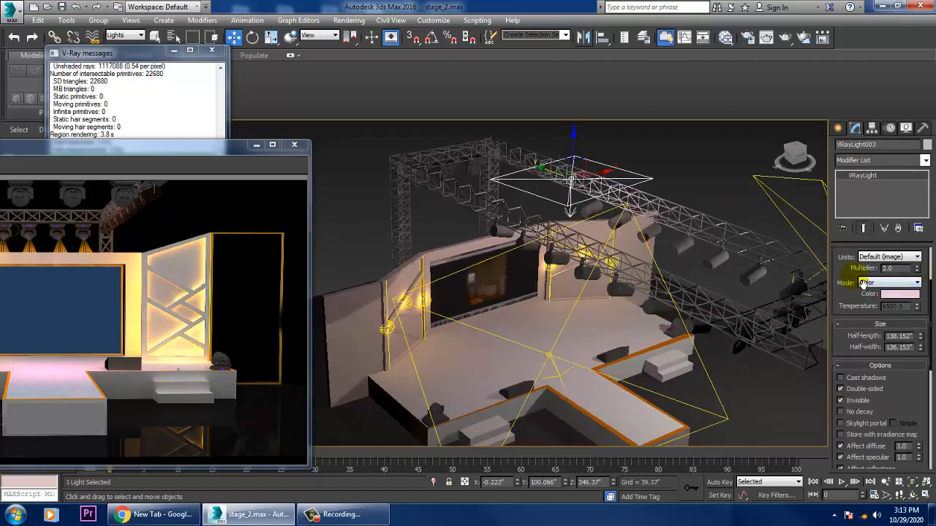
drag(849, 307, 844, 389)
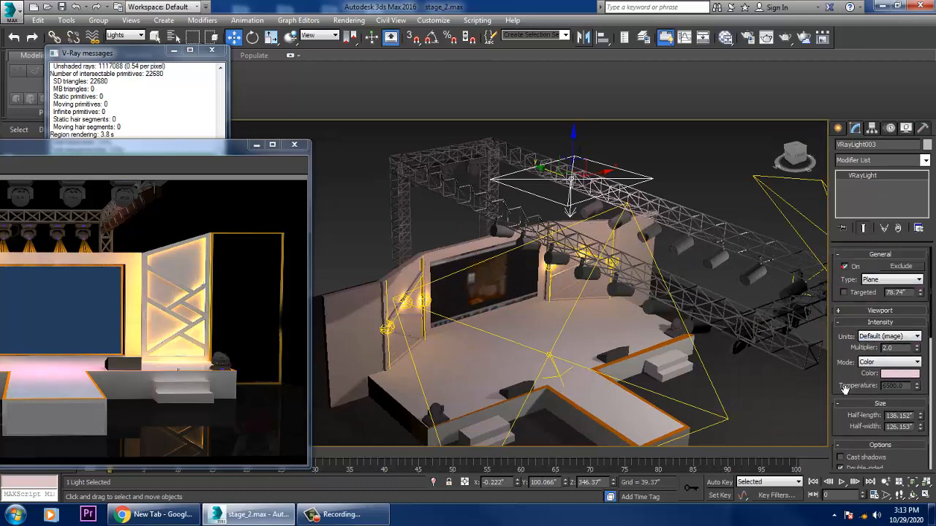
click(890, 280)
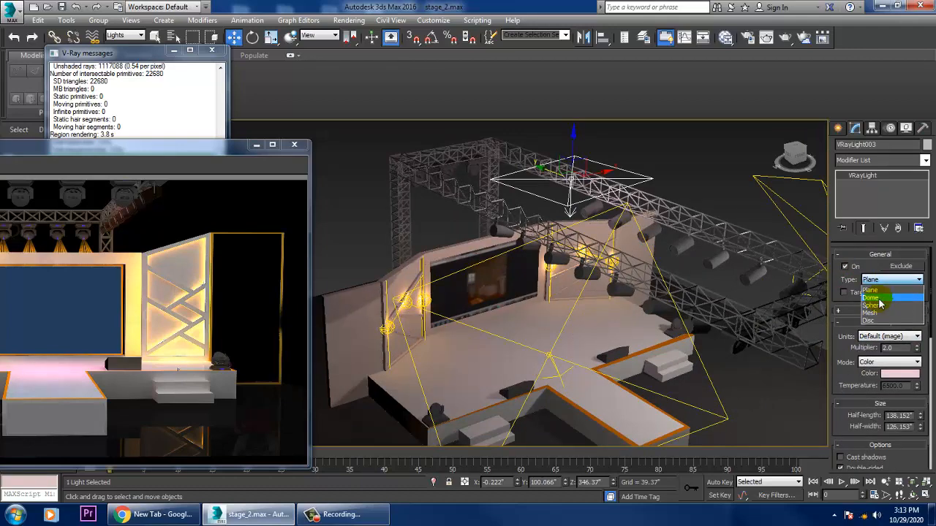
click(871, 297)
- Lower the dome light to a height of about 232.6", just beneath the truss
alt+middle_drag(651, 241, 609, 186)
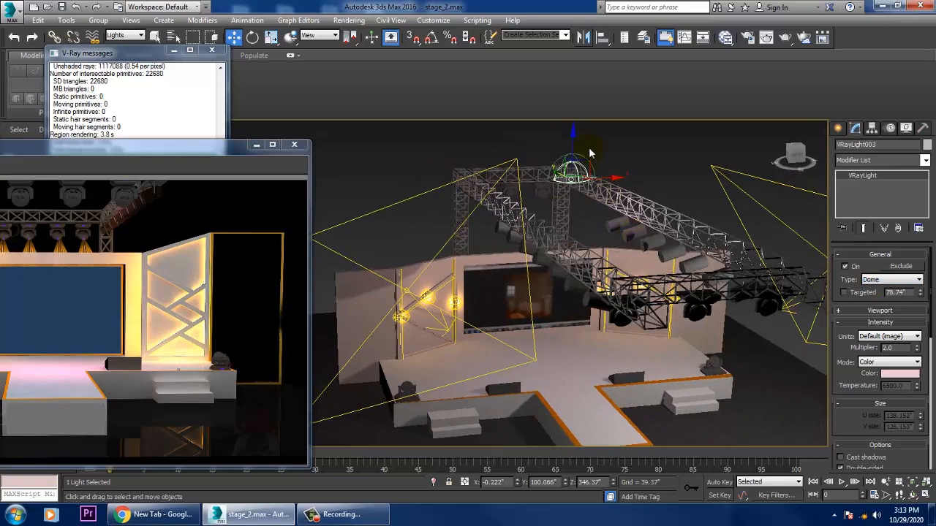
drag(580, 151, 579, 187)
alt+middle_drag(574, 145, 557, 178)
drag(579, 187, 589, 228)
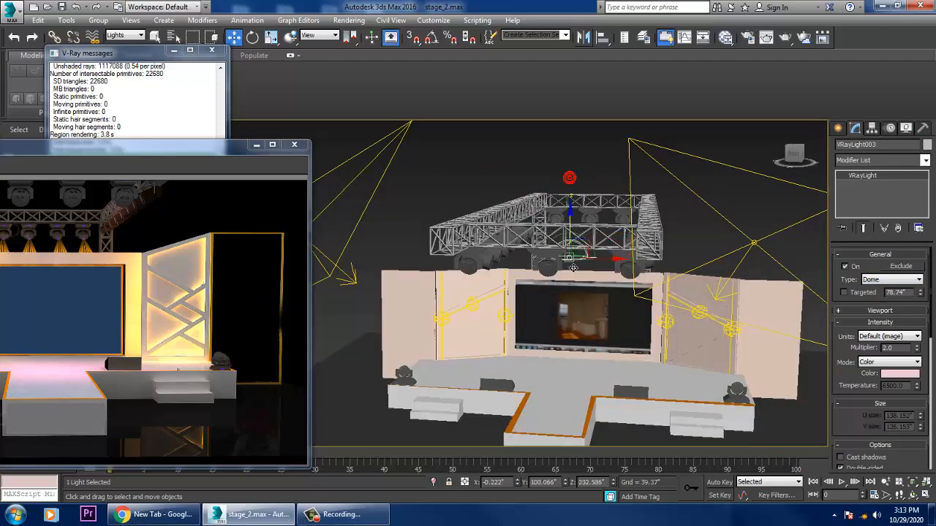
- Set the dome light's multiplier to 4.0 and minimize the reference render to see the whole stage
scroll(578, 308, up, 10)
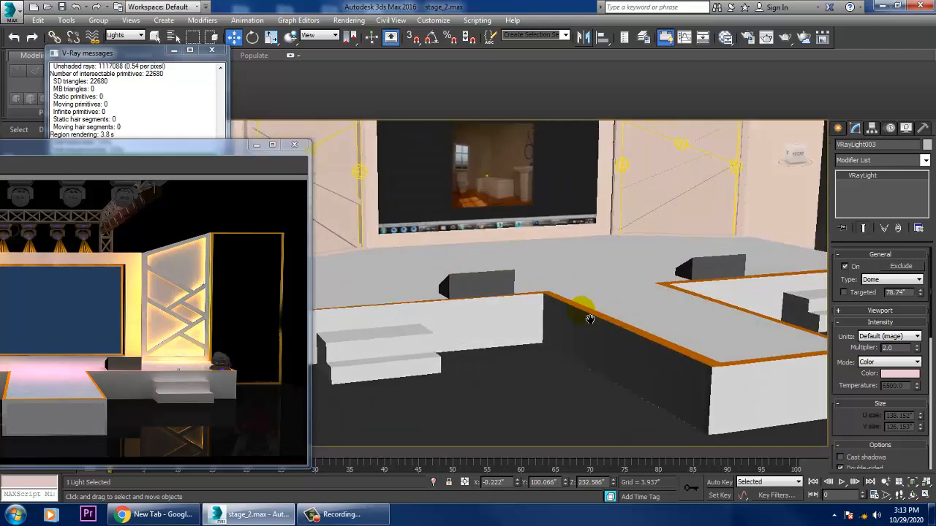
click(917, 347)
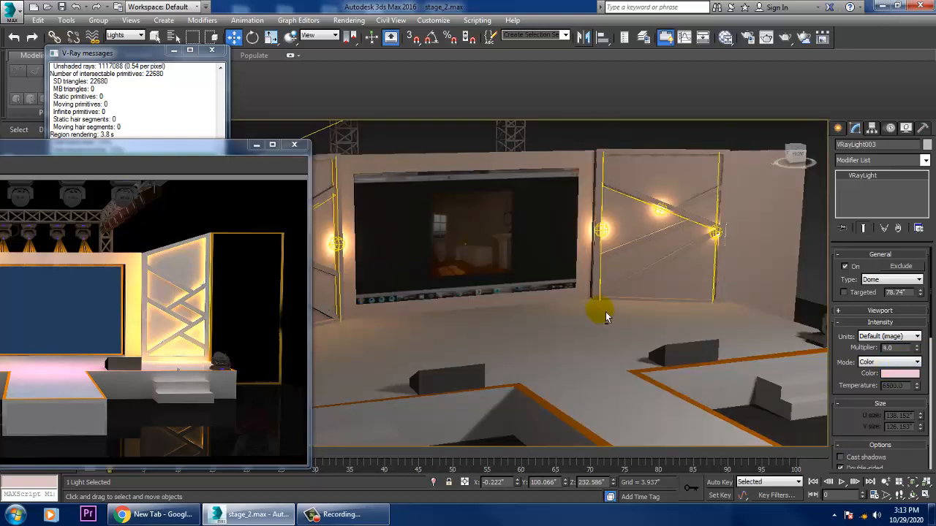
scroll(606, 318, down, 5)
alt+middle_drag(597, 319, 524, 308)
click(255, 144)
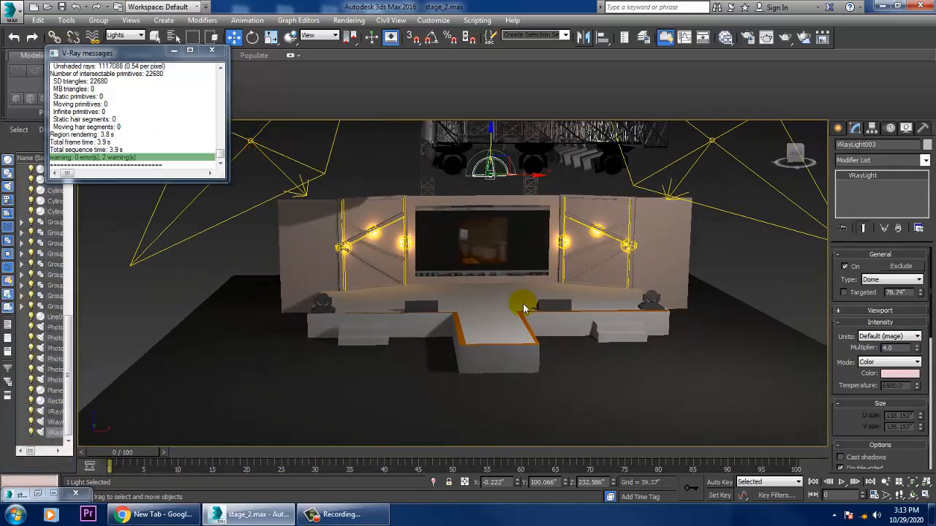
- Test-render a closer view of the stage to check the dome light's brightness
scroll(524, 308, up, 8)
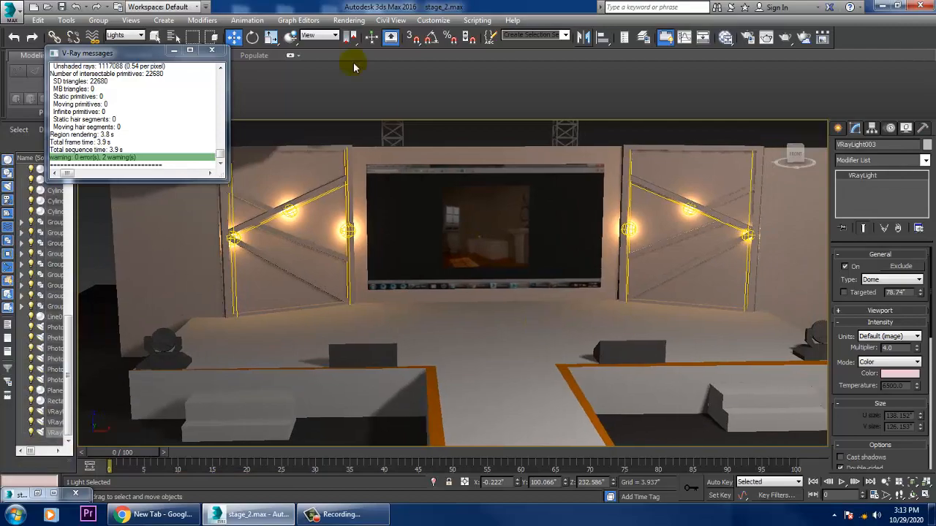
click(350, 20)
click(366, 34)
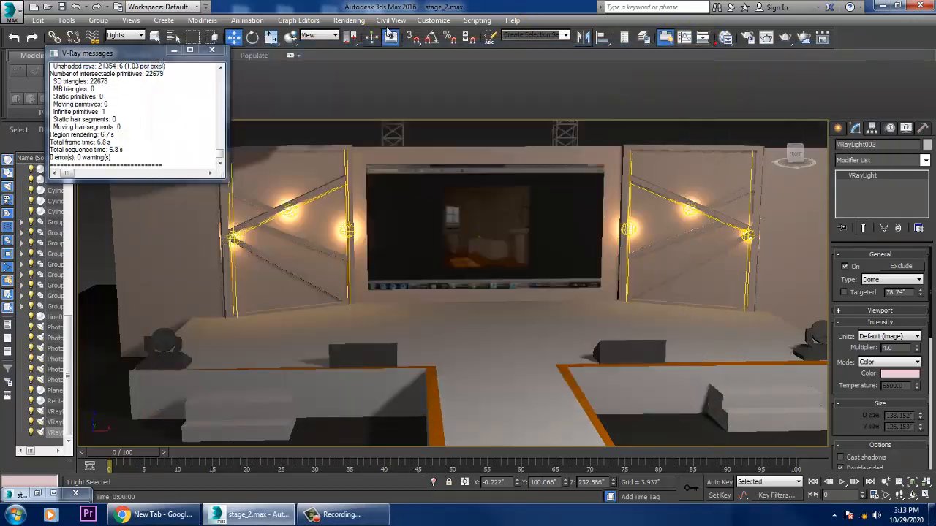
- Reset the render settings by switching the renderer to Default Scanline Renderer and back to V-Ray Adv 3.30.05
click(348, 19)
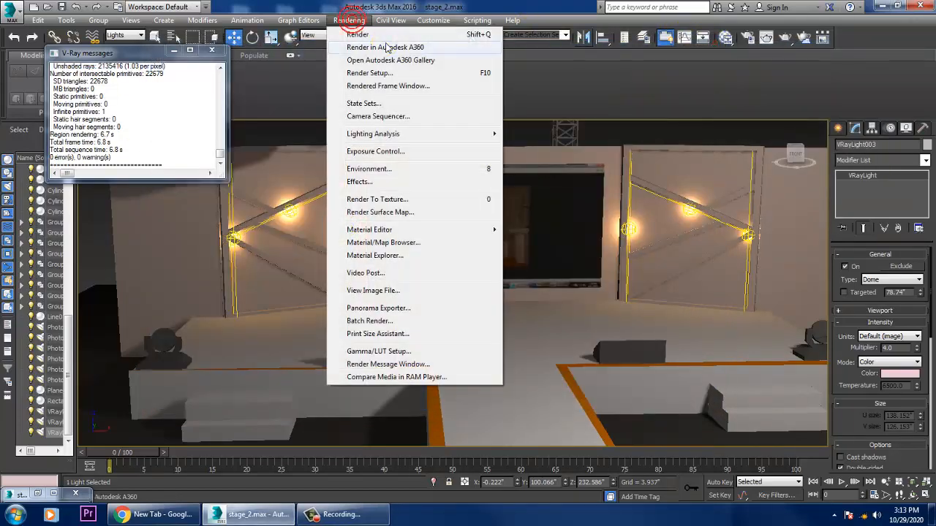
click(369, 72)
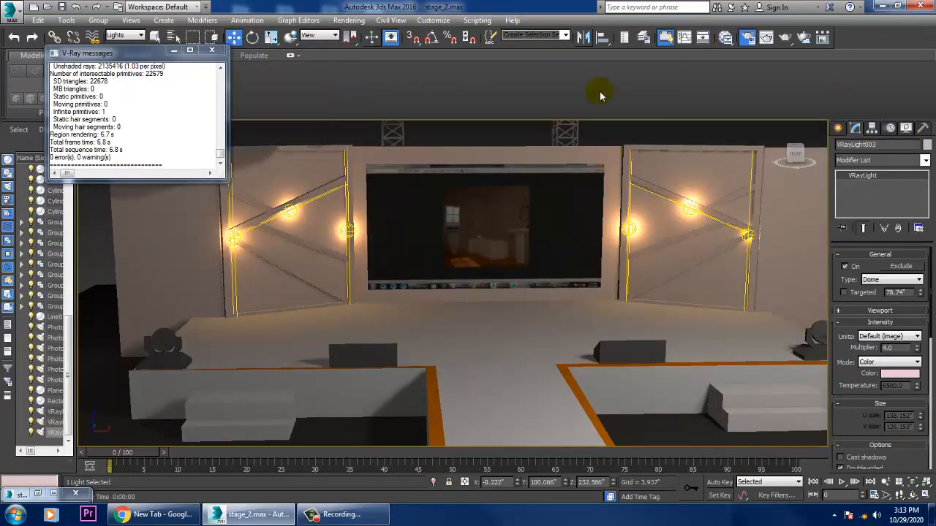
click(640, 142)
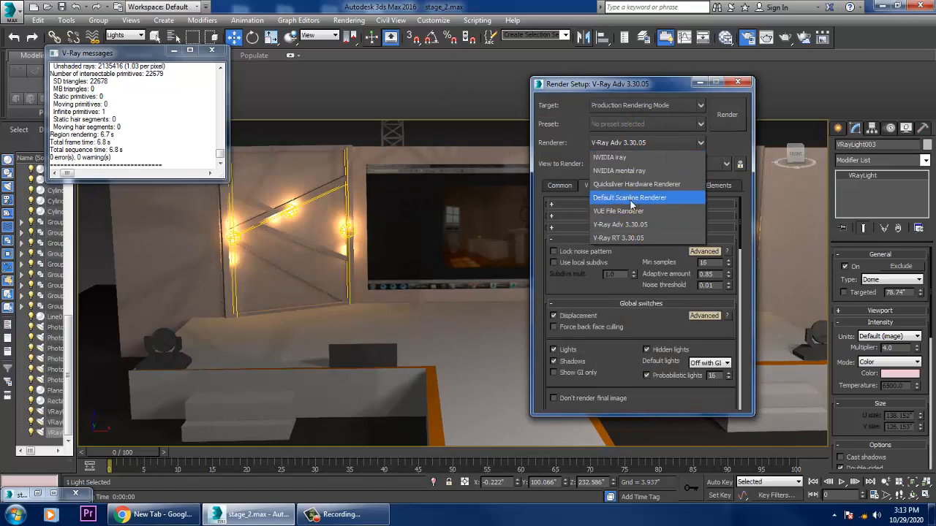
click(627, 197)
click(640, 146)
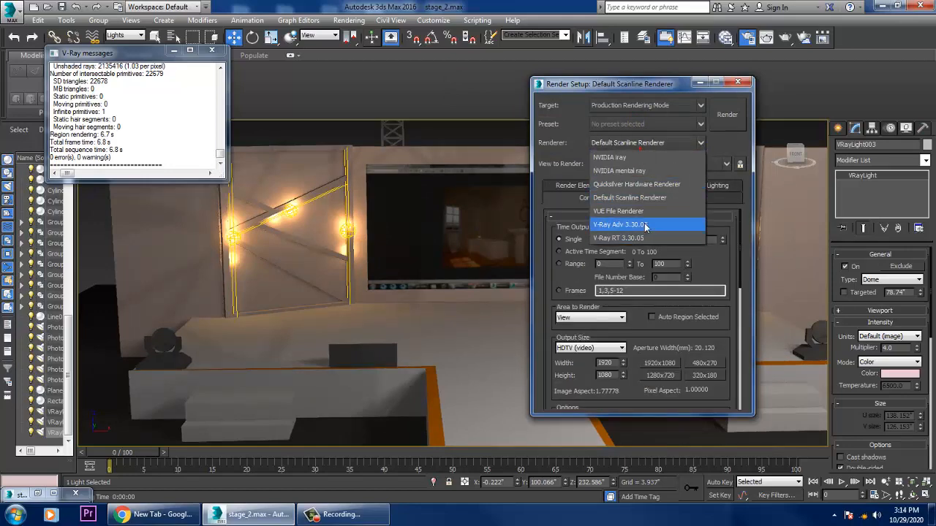
click(635, 224)
- Render the perspective view with the reset V-Ray settings, and close the frame buffer and render setup
click(726, 116)
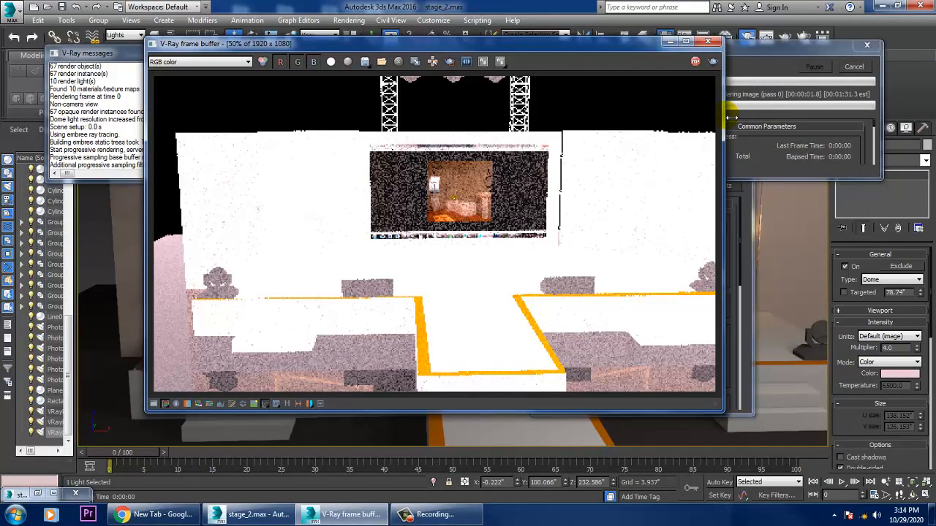
click(707, 42)
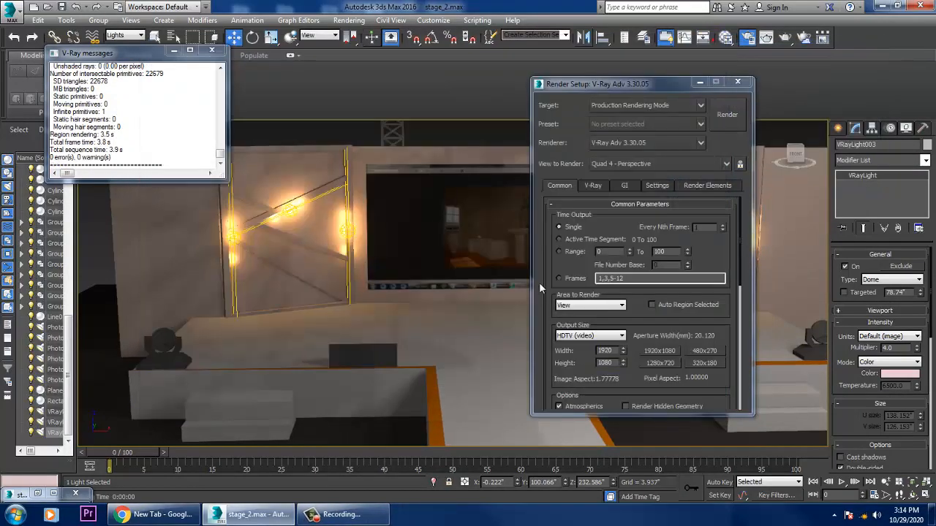
click(736, 84)
- Raise the dome light to a height of about 248.8" and set its multiplier to 1.0
middle_drag(660, 235, 657, 387)
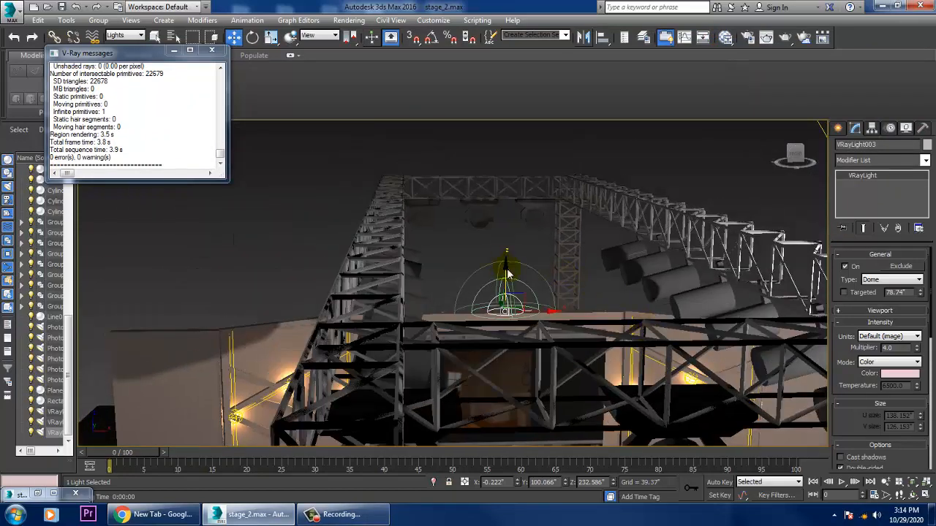
drag(515, 278, 514, 255)
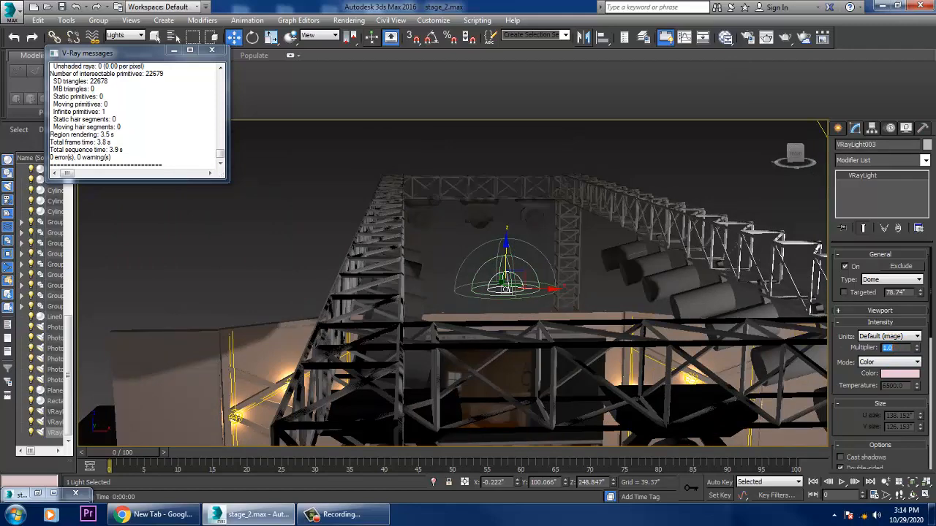
middle_drag(519, 401, 495, 235)
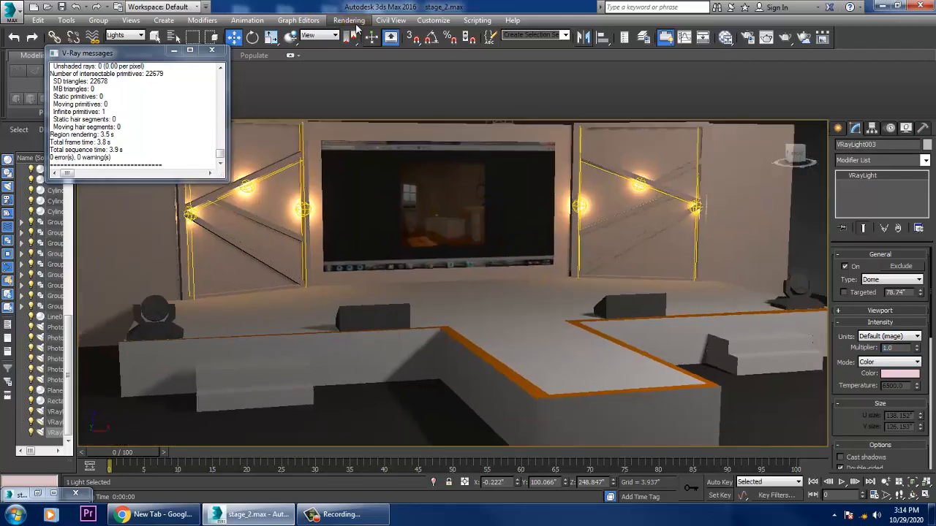
- Render the stage from an angled view to judge the reduced dome lighting, and close the frame buffer
click(349, 20)
click(361, 35)
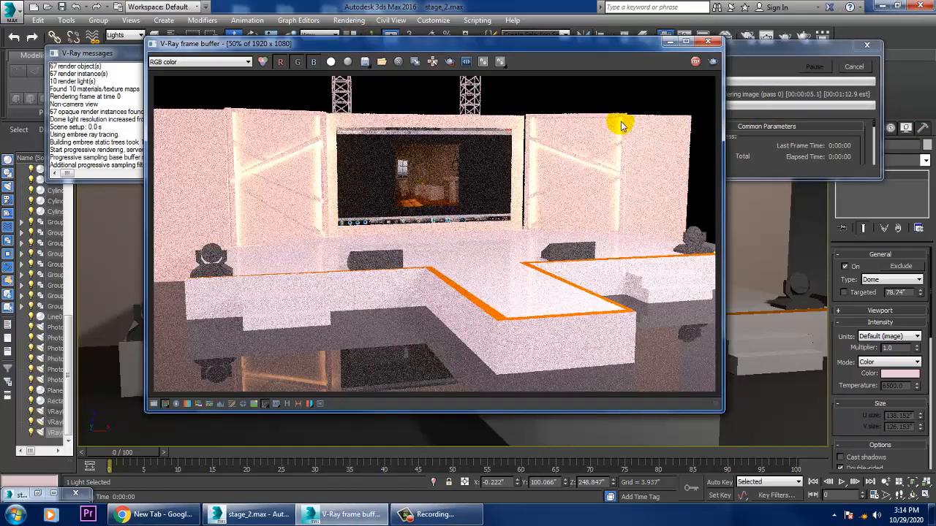
click(713, 44)
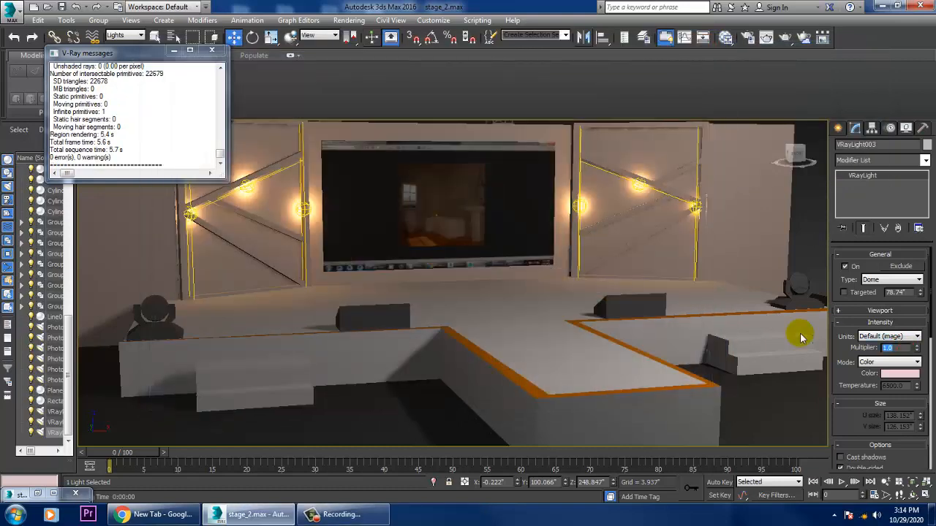
- Set the dome light's multiplier to 0.05 and test-render the stage
text(0)
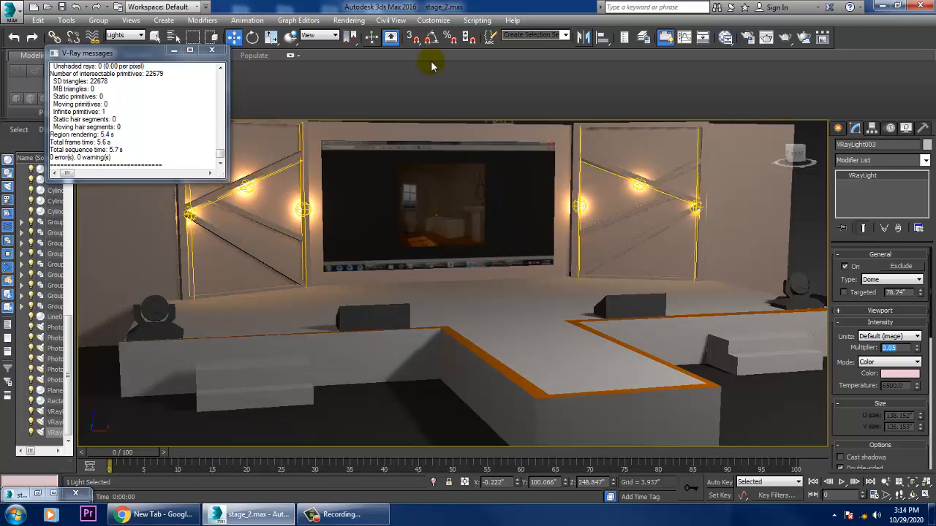
click(350, 20)
click(358, 34)
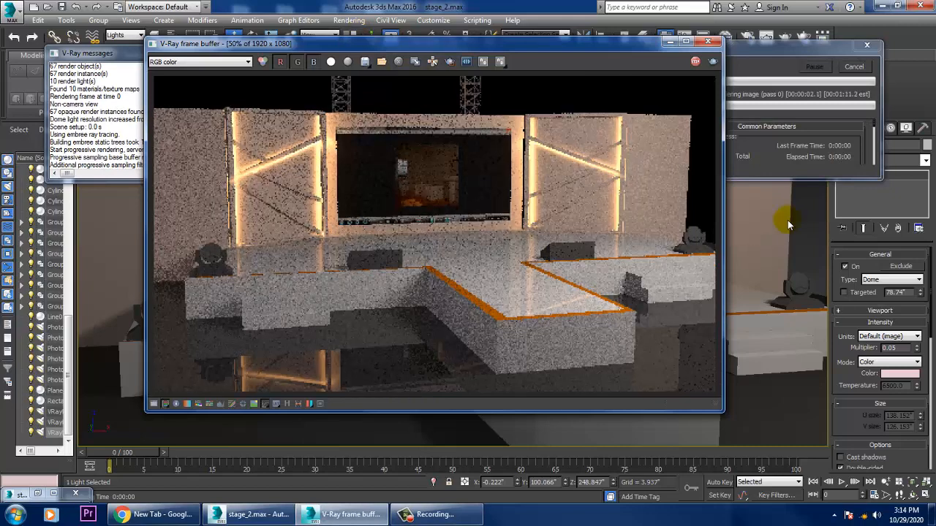
click(708, 41)
- In the V-Ray render settings, set the image filter to Area and the image sampler type to Adaptive
click(350, 20)
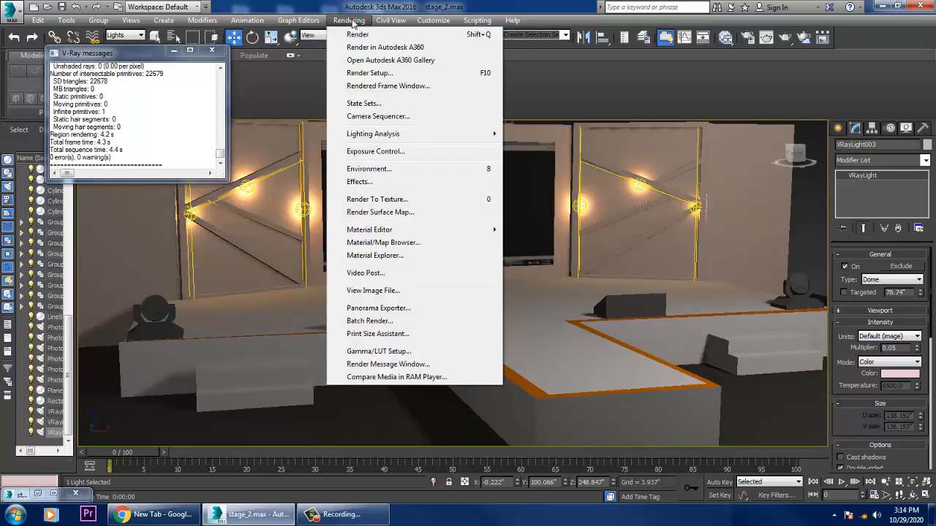
click(388, 73)
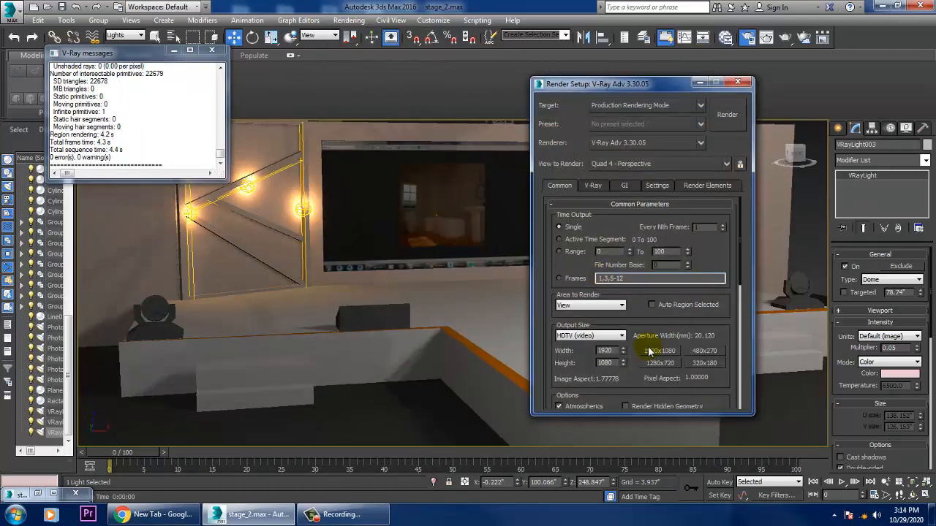
click(593, 186)
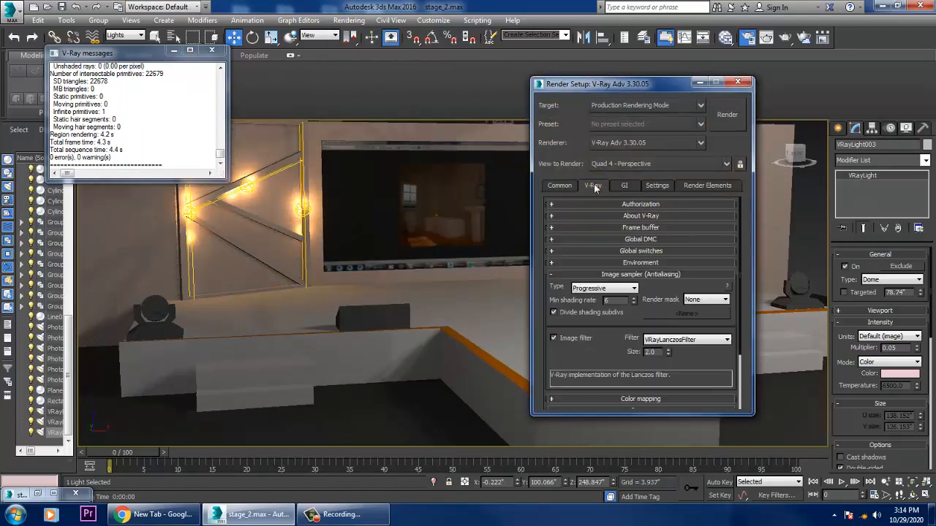
click(699, 339)
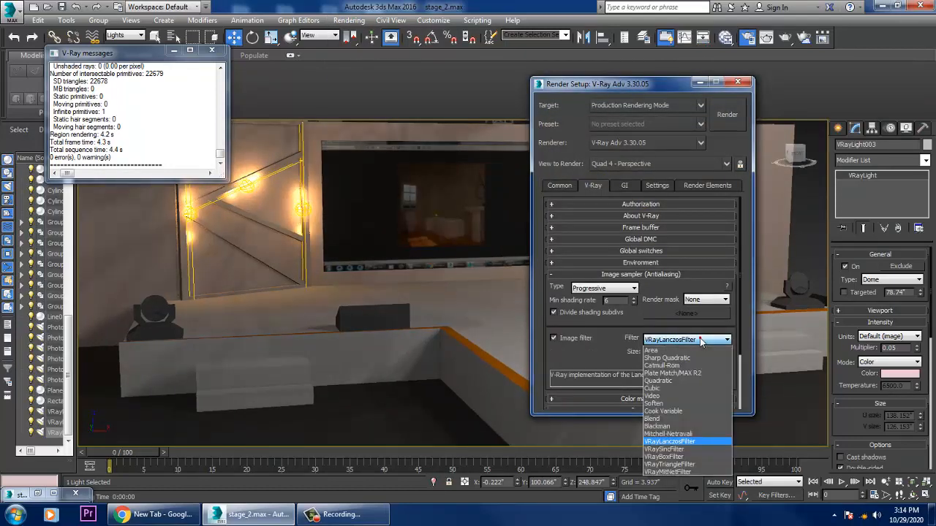
click(660, 350)
click(605, 289)
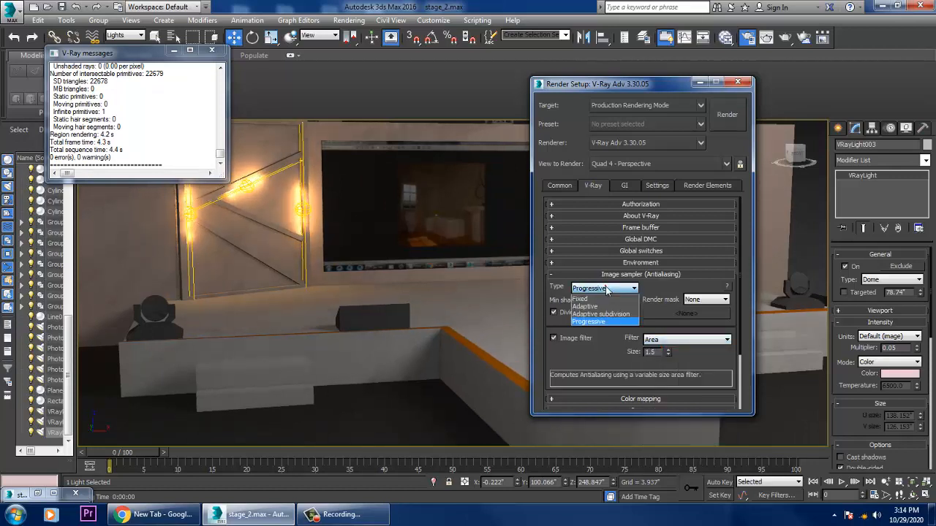
click(607, 306)
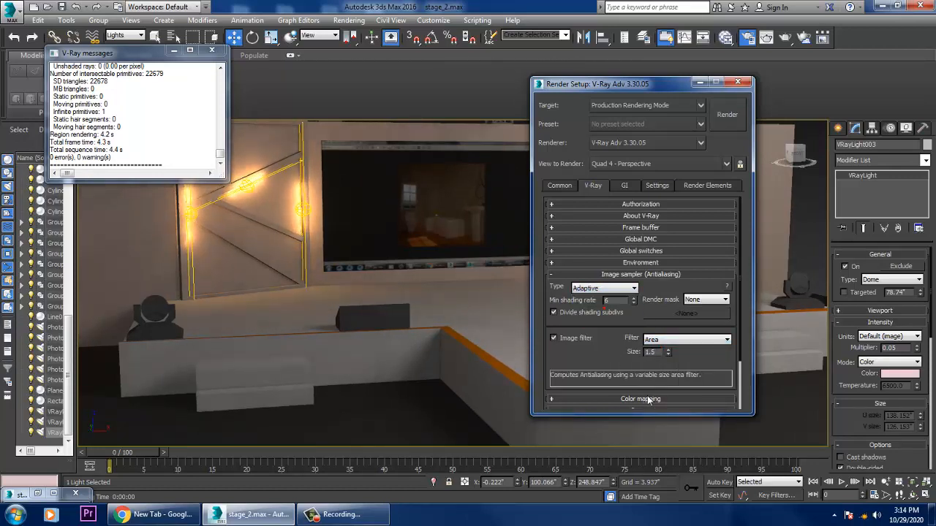
- Expand the color mapping settings and set the adaptive image sampler's max subdivs to 8
scroll(618, 292, down, 2)
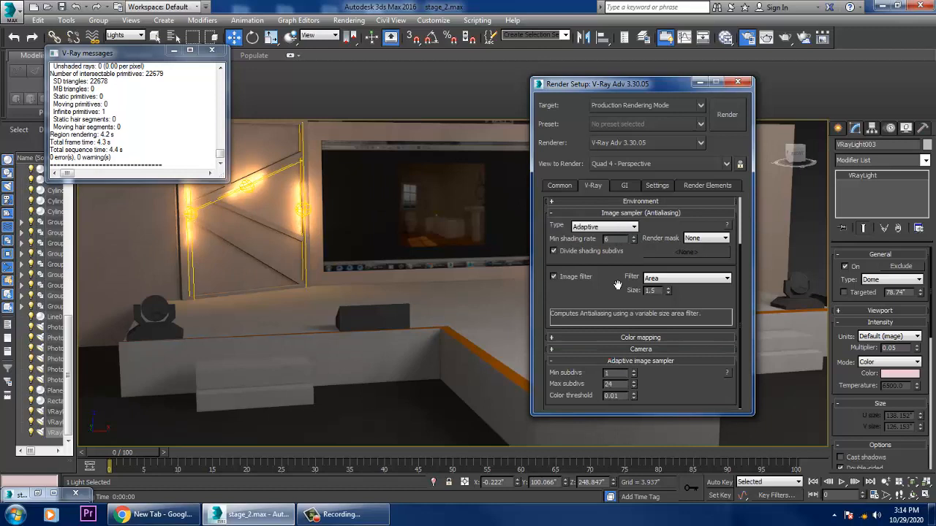
click(641, 337)
click(706, 350)
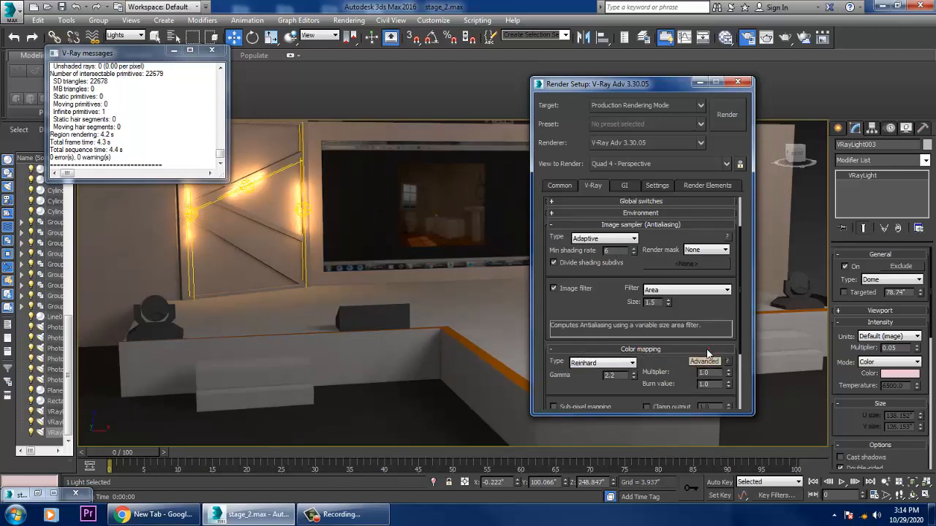
drag(676, 387, 676, 261)
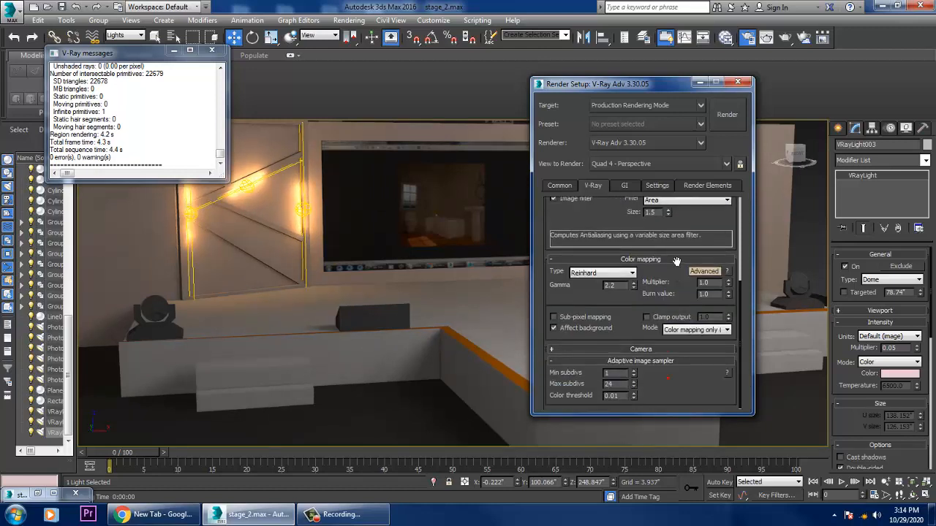
double_click(616, 384)
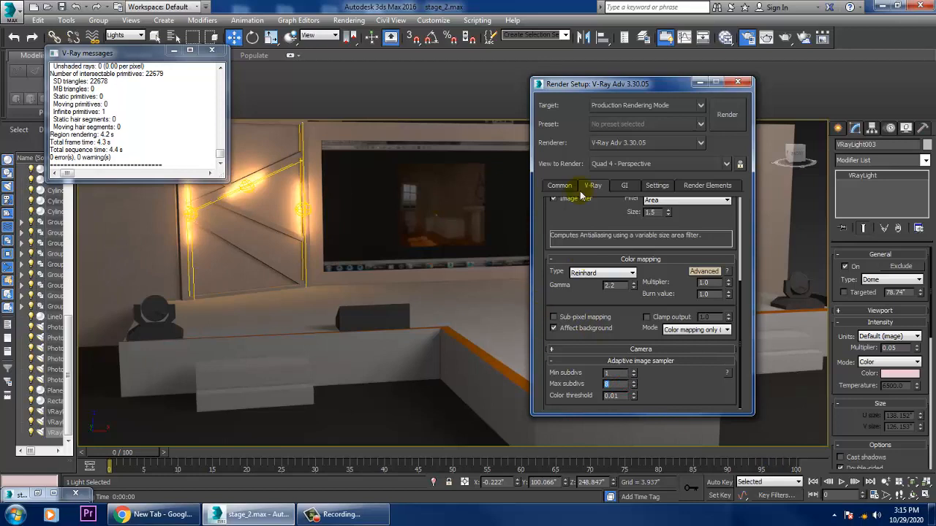
- Expand the V-Ray global switches and change their display mode to Expert
drag(618, 229, 617, 373)
click(640, 252)
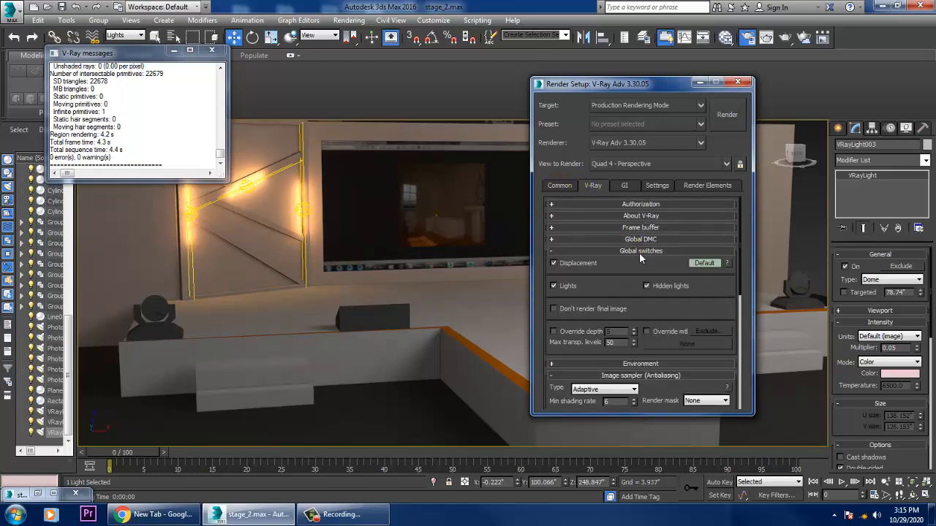
click(705, 263)
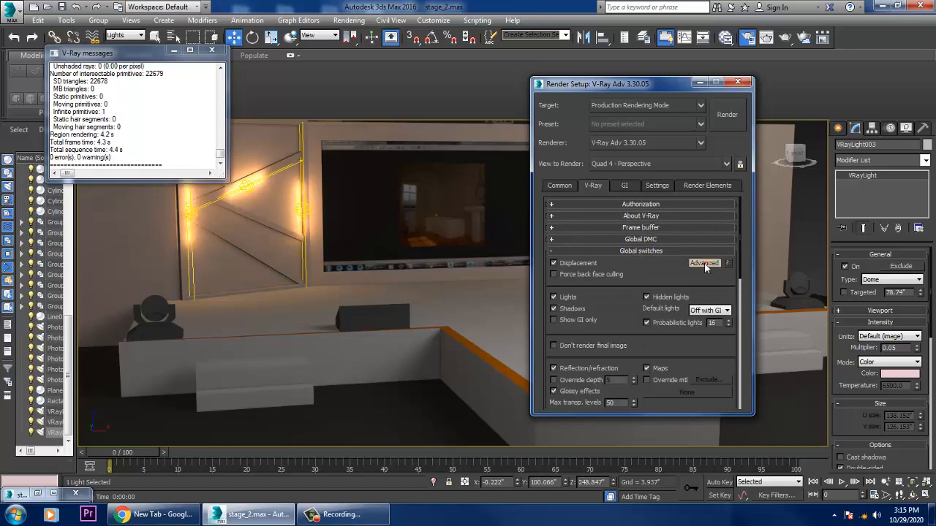
click(705, 262)
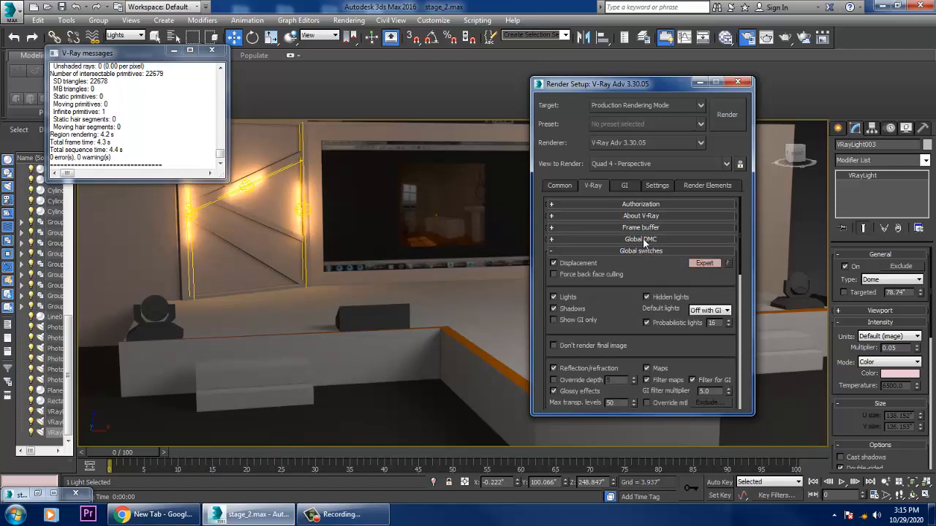
- Show the advanced Global DMC settings and select the noise threshold value for editing
click(640, 239)
click(702, 251)
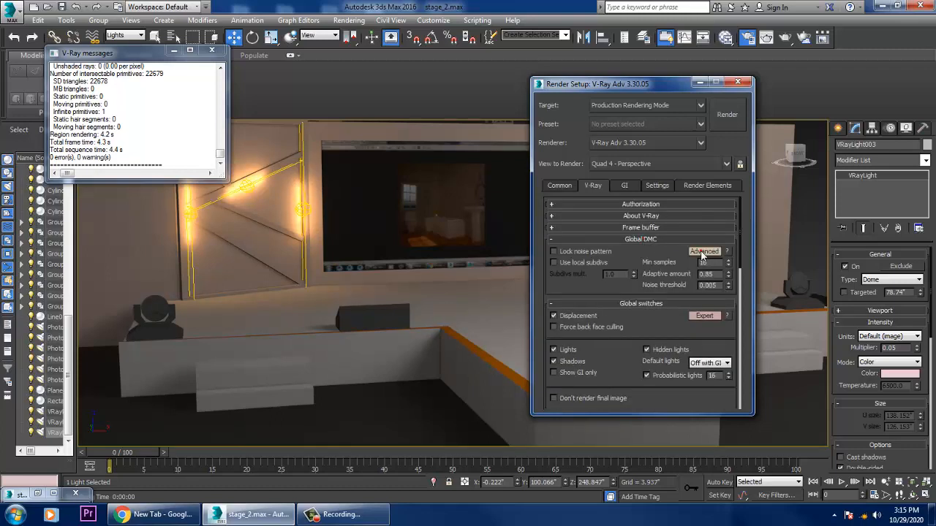
drag(722, 287, 644, 292)
- Enable GI with Irradiance map as the primary engine and Light cache as secondary, using Expert mode
click(625, 187)
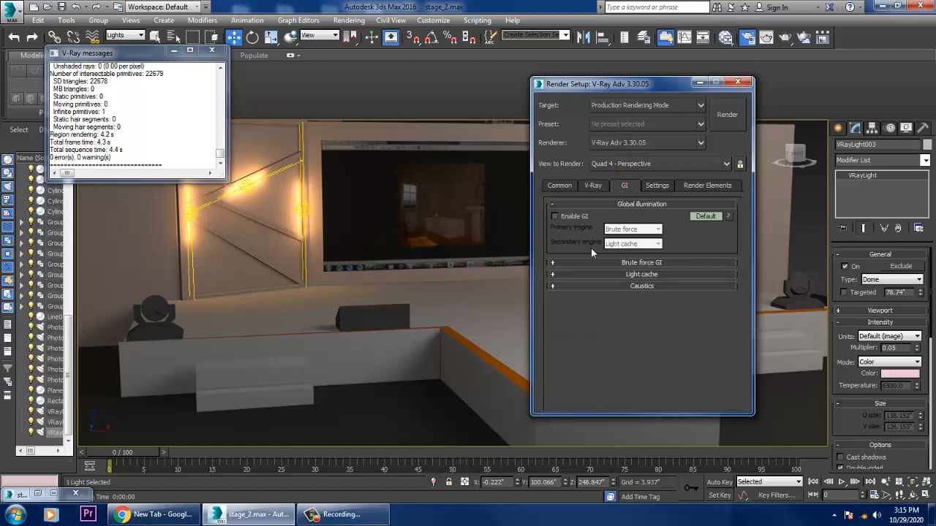
click(556, 217)
click(637, 230)
click(644, 241)
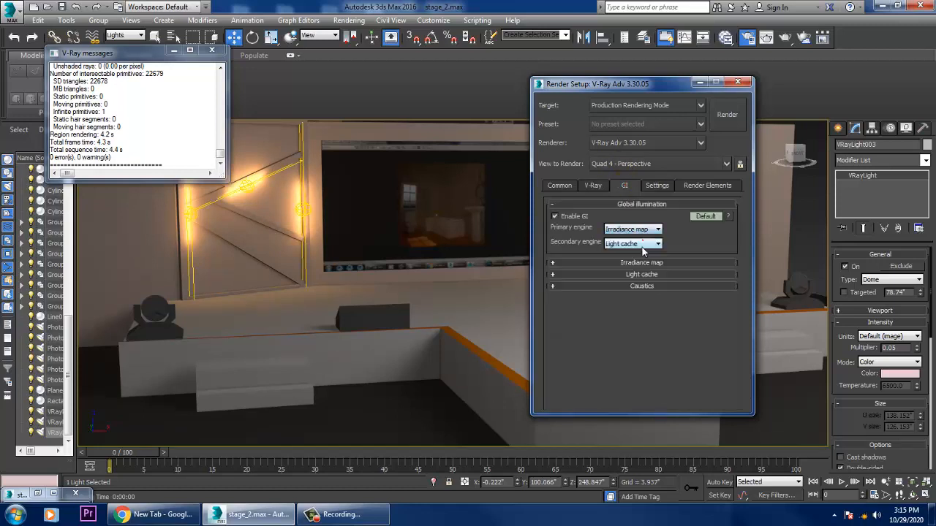
click(706, 216)
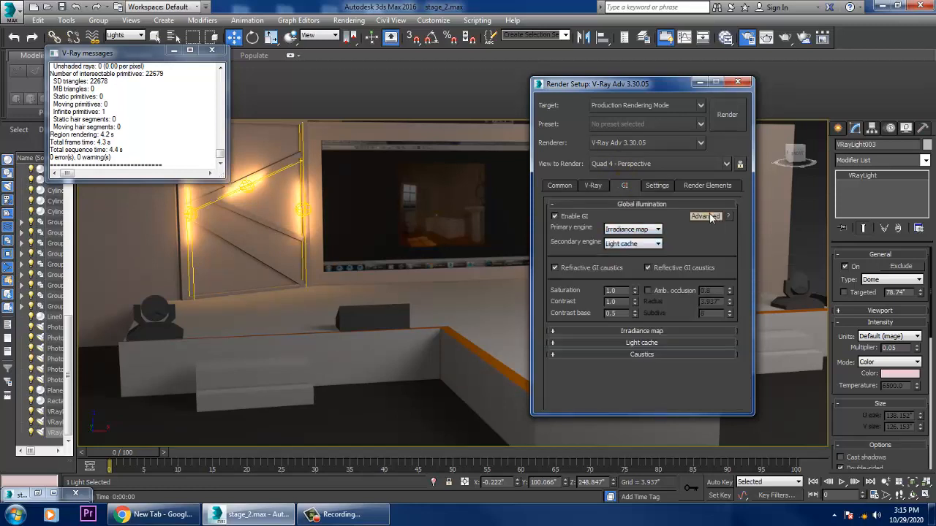
click(706, 217)
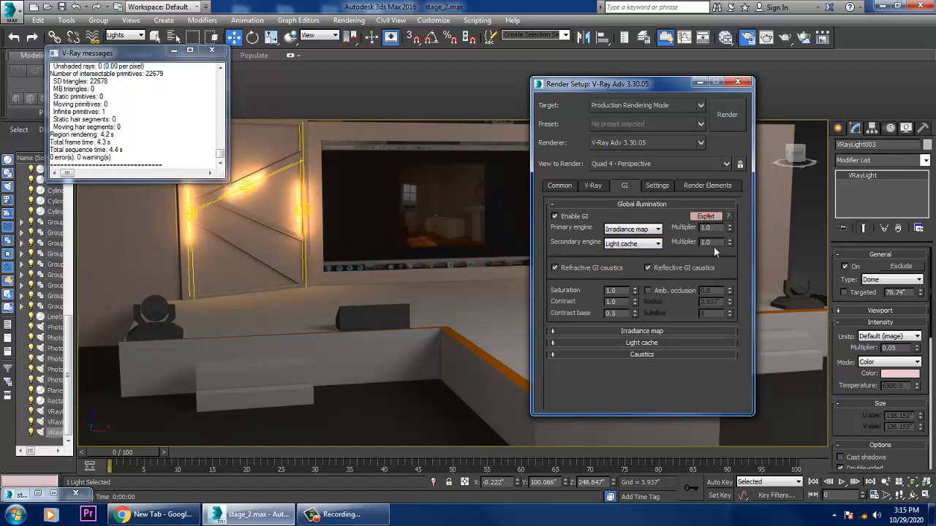
- Set the irradiance map preset to Custom with a min rate of -3 and a max rate of -1
click(646, 331)
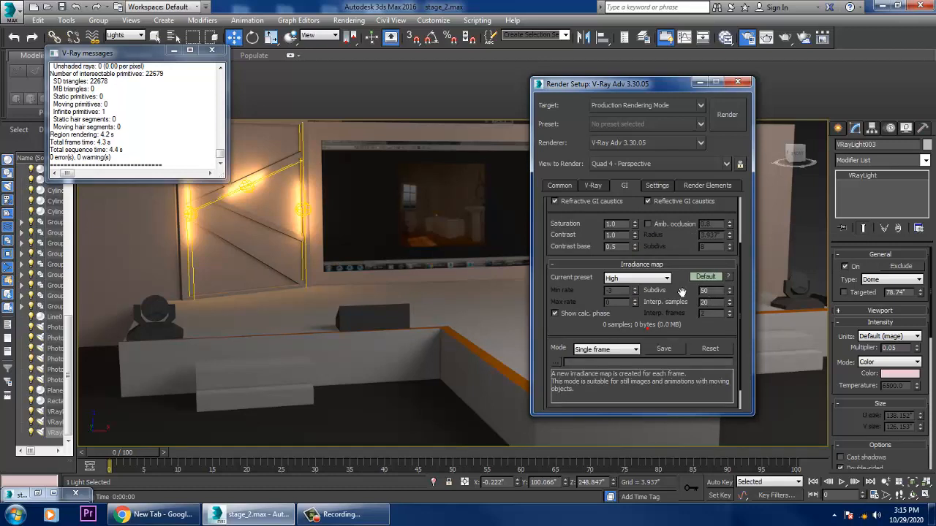
click(640, 280)
click(625, 296)
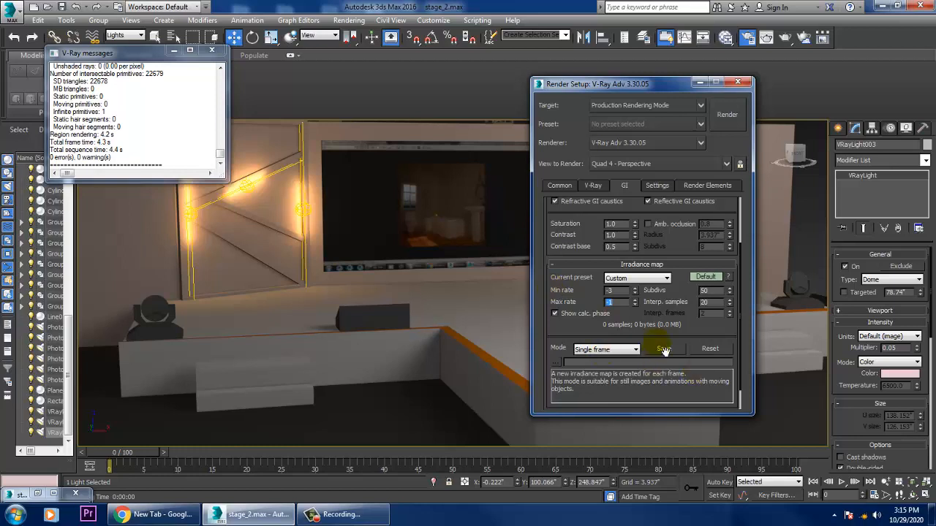
- Set the light cache subdivisions to 600, run a test render of the stage, and close the frame buffer
scroll(647, 233, down, 2)
click(642, 390)
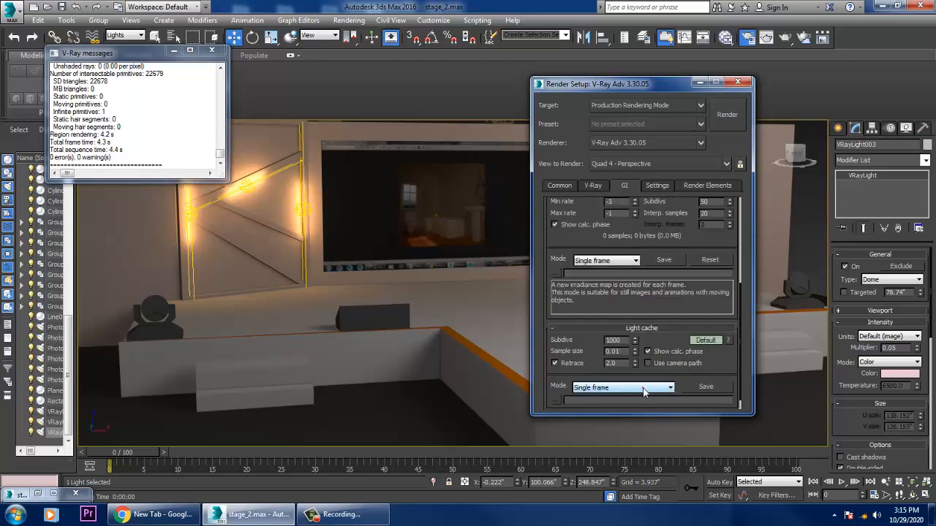
double_click(620, 341)
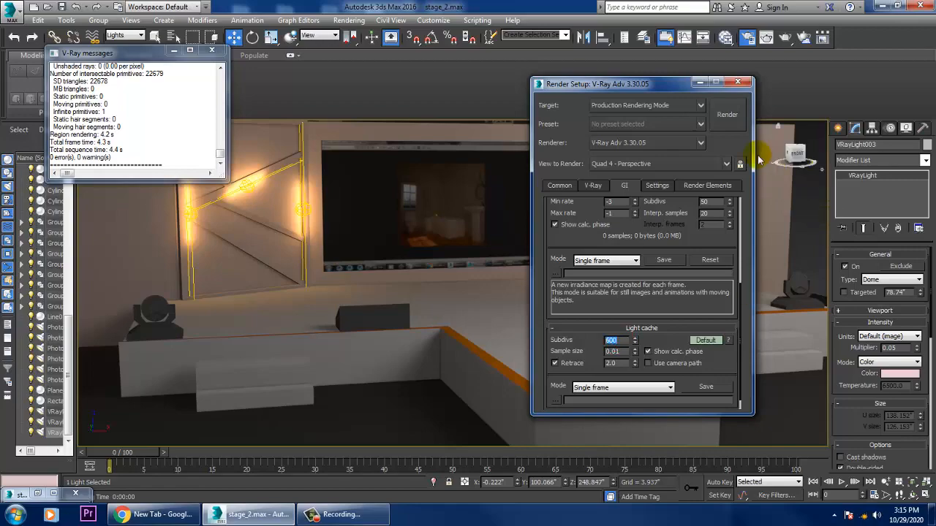
click(727, 114)
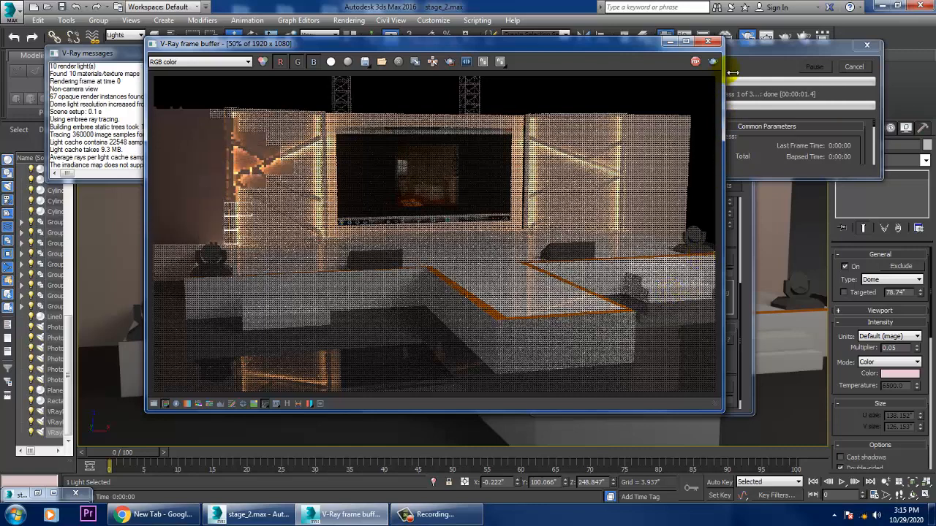
click(708, 41)
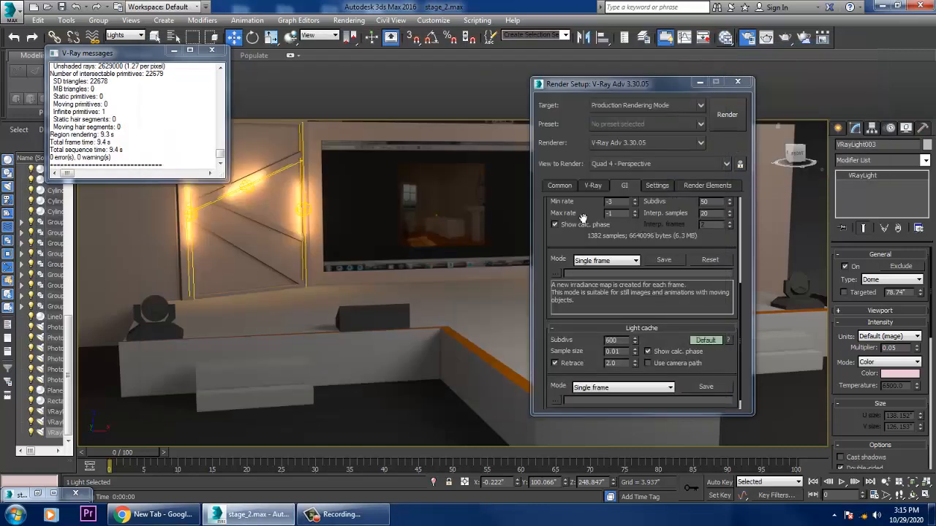
- Set the dome light's multiplier to 0.1 and render a closer view of the stage
click(699, 82)
scroll(638, 242, down, 10)
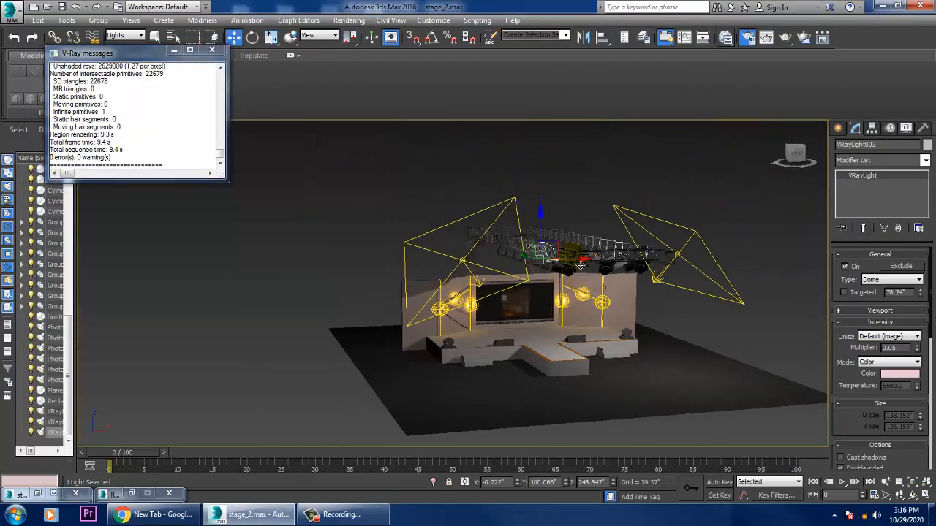
scroll(580, 266, up, 8)
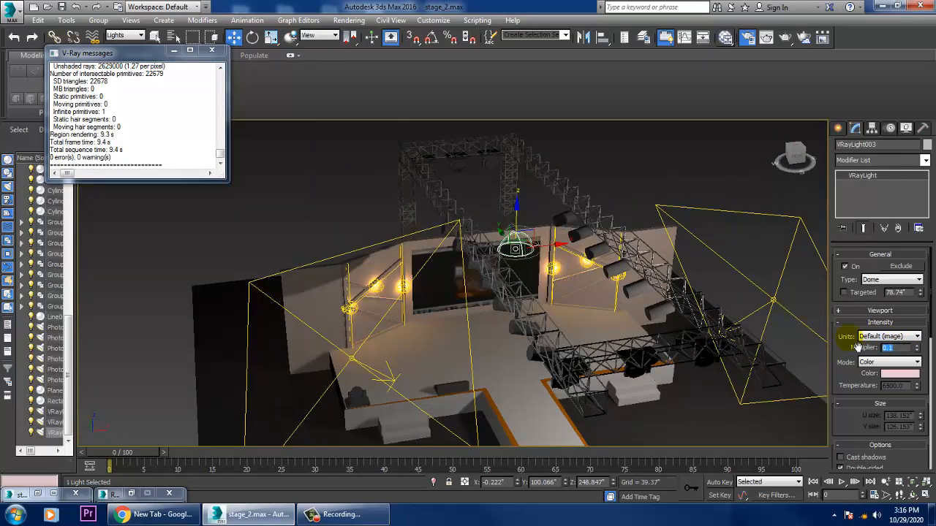
alt+middle_drag(526, 372, 530, 358)
scroll(538, 358, up, 6)
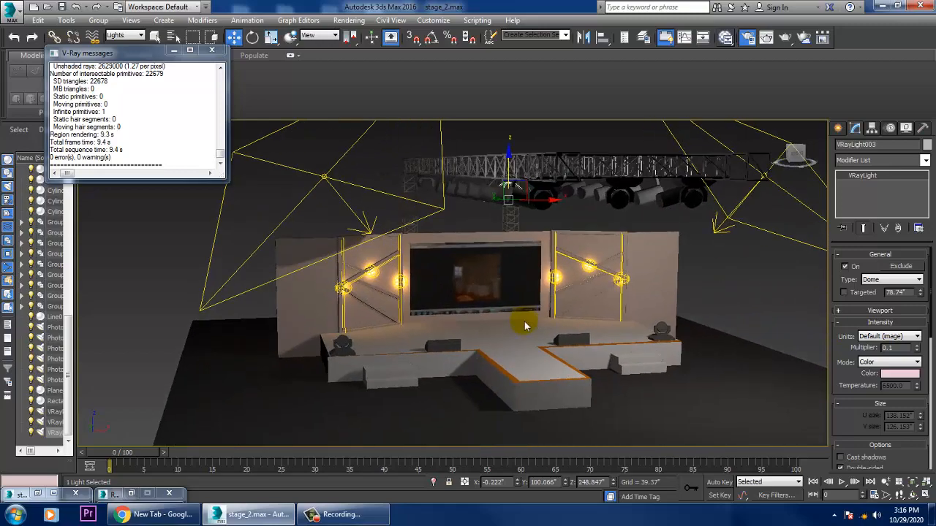
click(349, 19)
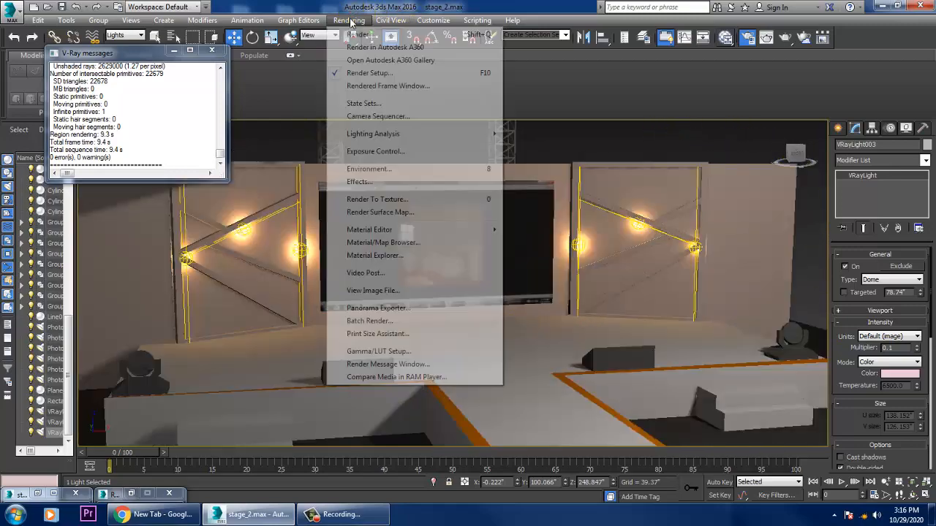
click(356, 34)
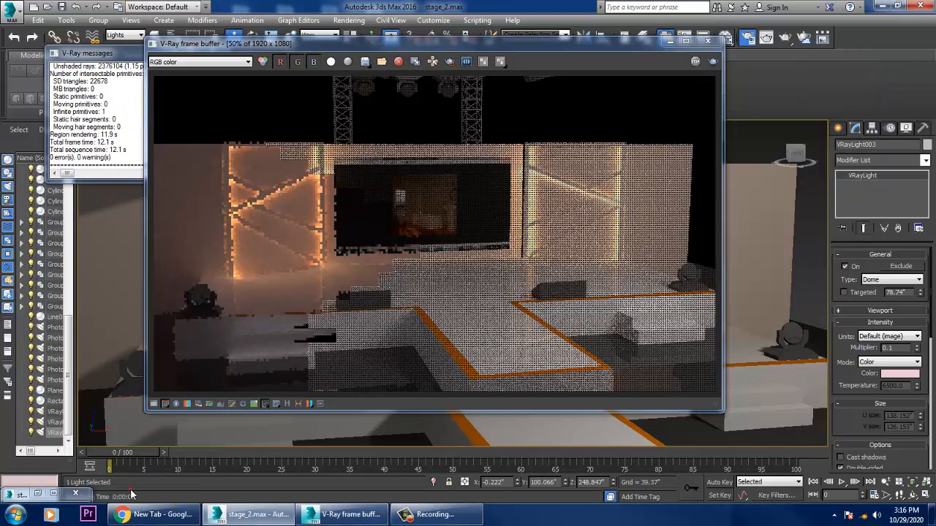
- Compare the test render with the reference stage image, and put away the reference, render settings and frame buffer
click(132, 494)
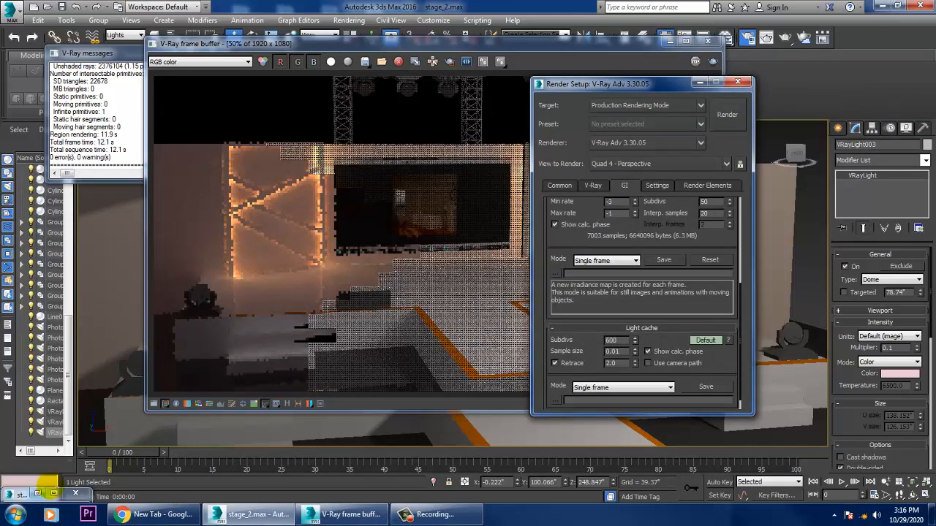
click(37, 493)
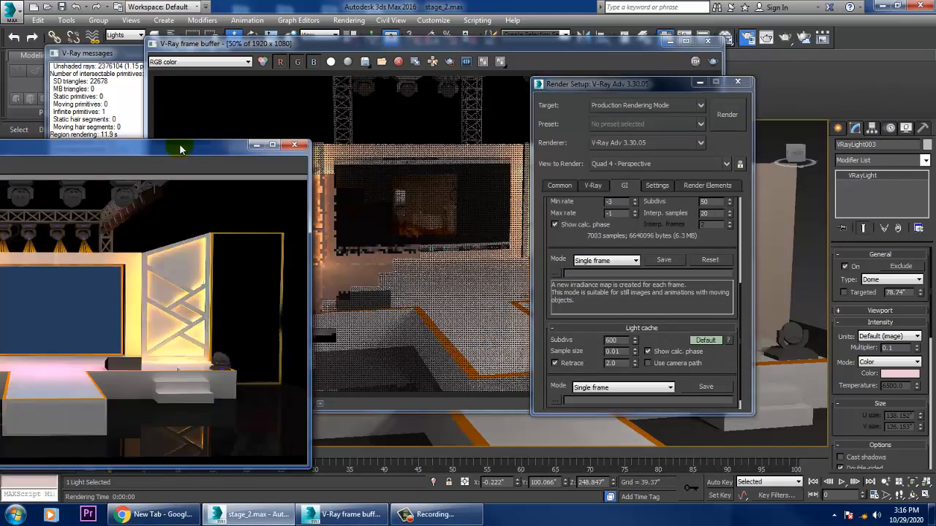
drag(180, 145, 304, 139)
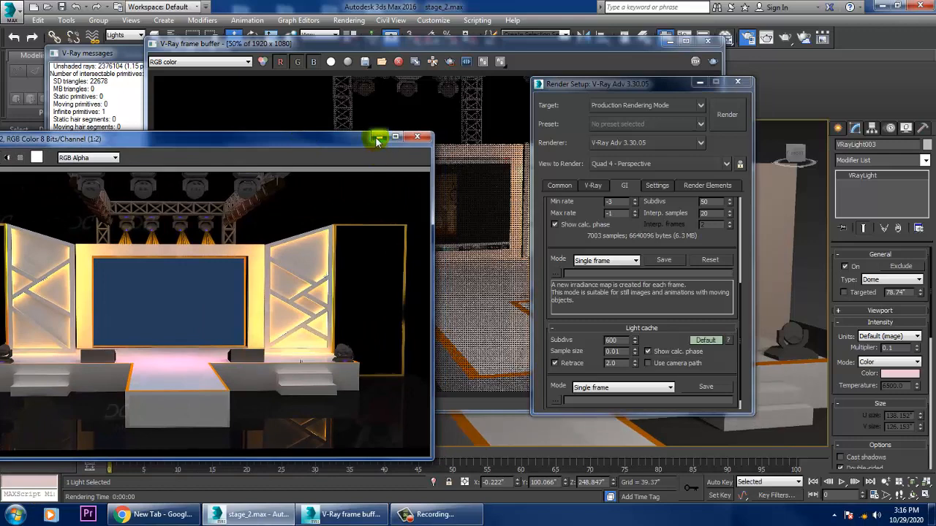
click(377, 141)
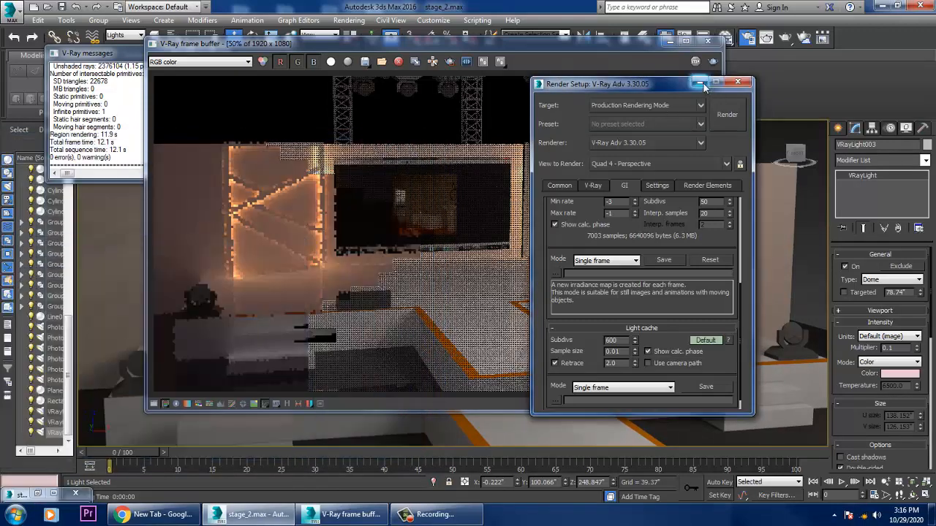
click(698, 73)
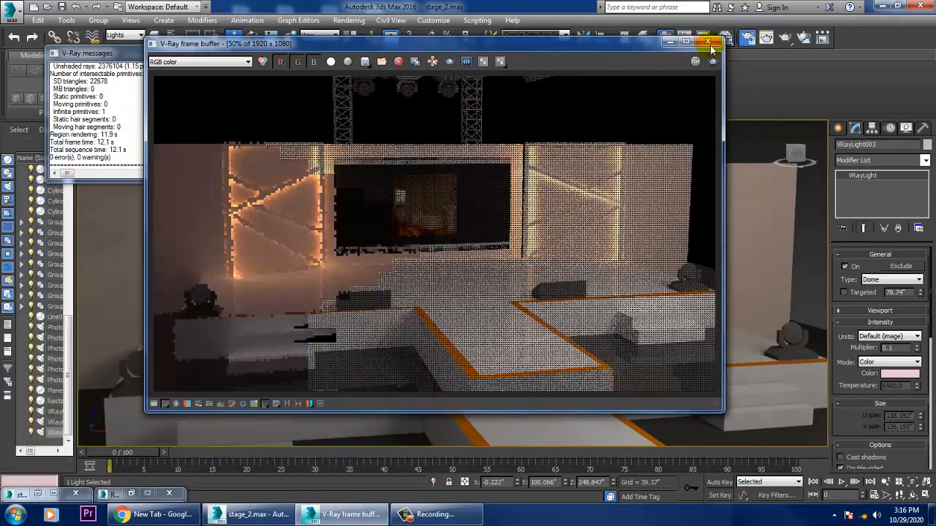
click(707, 41)
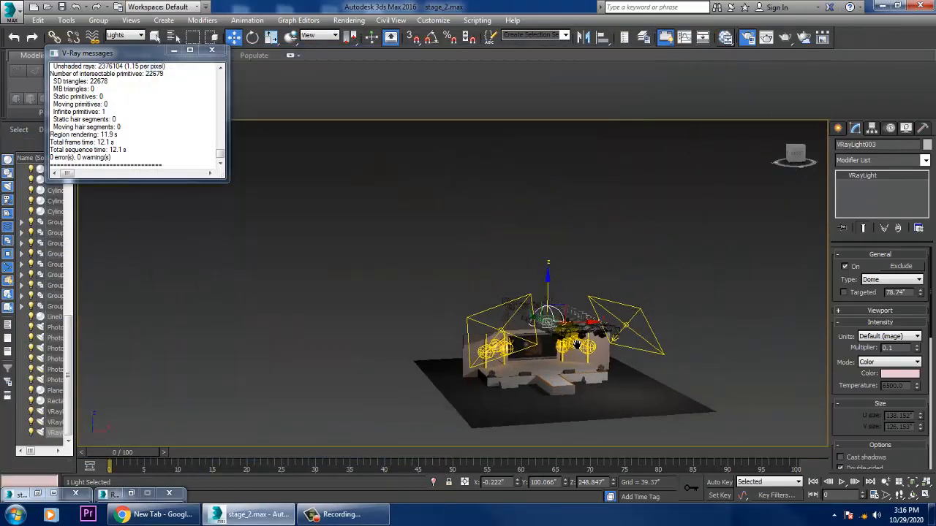
- Raise the dome light above the stage to a Z height of about 308 inches
alt+middle_drag(578, 276, 556, 279)
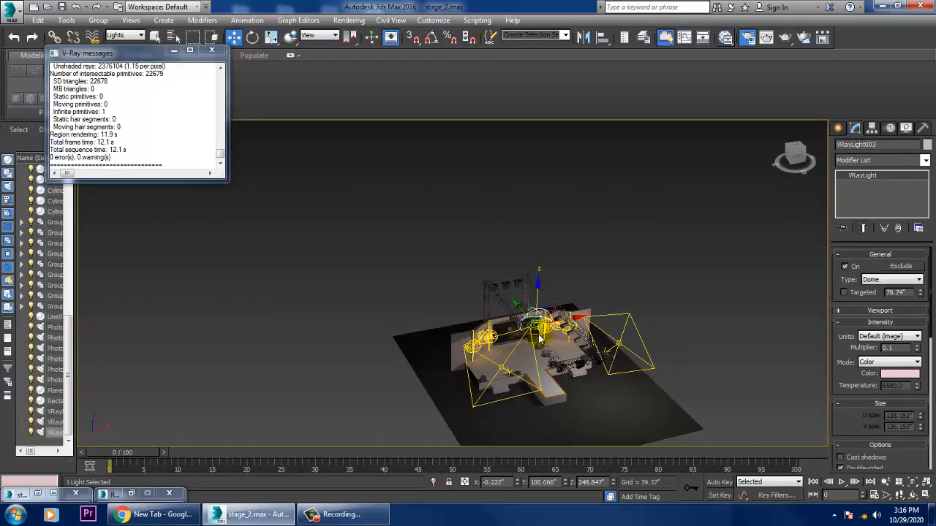
scroll(536, 280, up, 6)
drag(539, 254, 539, 213)
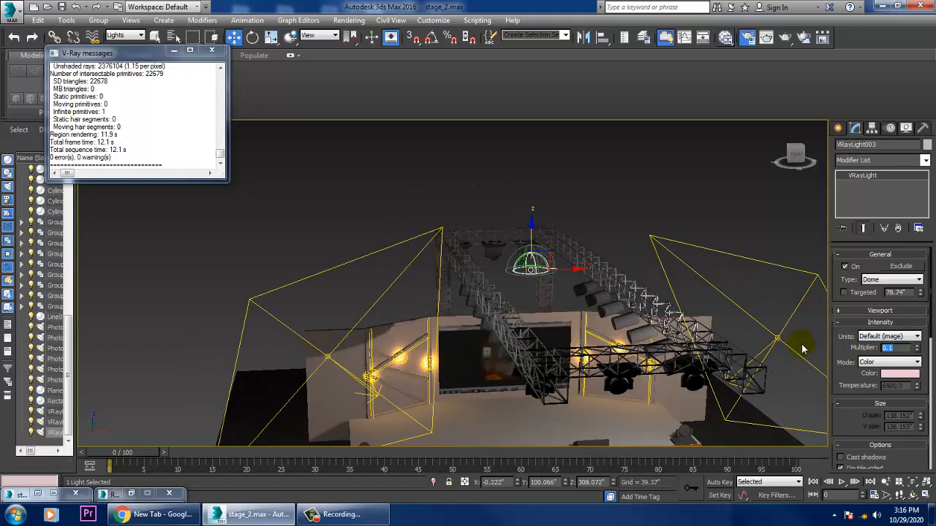
- Set the dome light's multiplier to 0.8 and test render the whole stage with its truss
alt+middle_drag(483, 380, 449, 326)
scroll(452, 327, up, 6)
scroll(453, 325, down, 8)
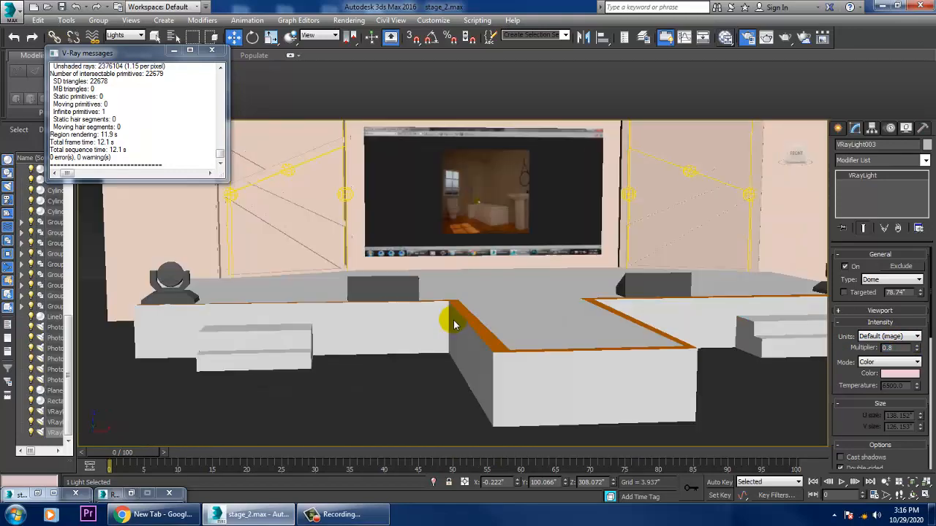
alt+middle_drag(454, 363, 360, 119)
click(349, 20)
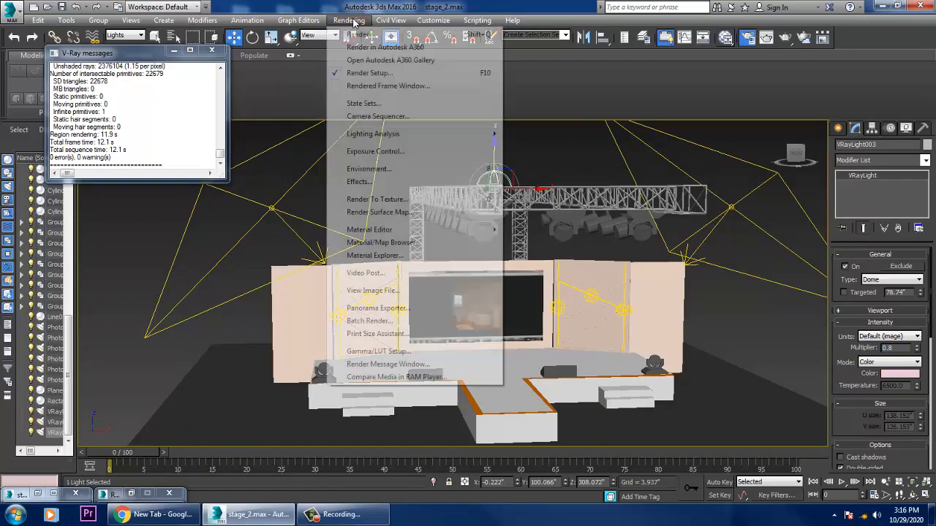
click(355, 32)
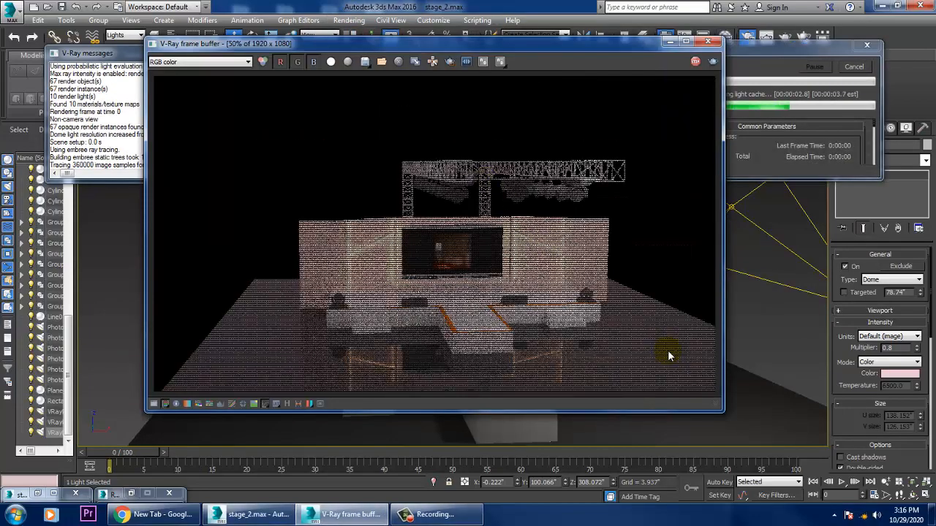
click(708, 41)
- Show the safe frame in the perspective view with the whole stage seen from the front
scroll(597, 322, up, 4)
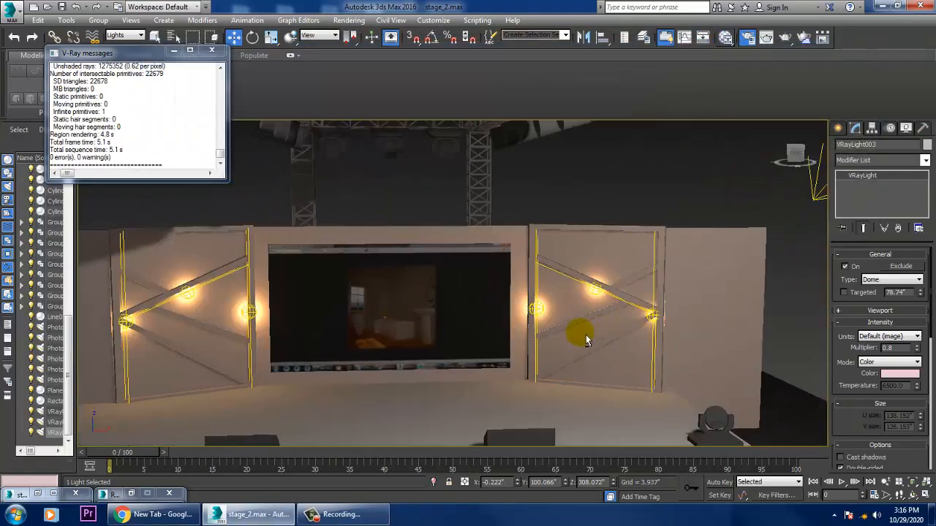
scroll(598, 322, down, 5)
scroll(590, 305, up, 4)
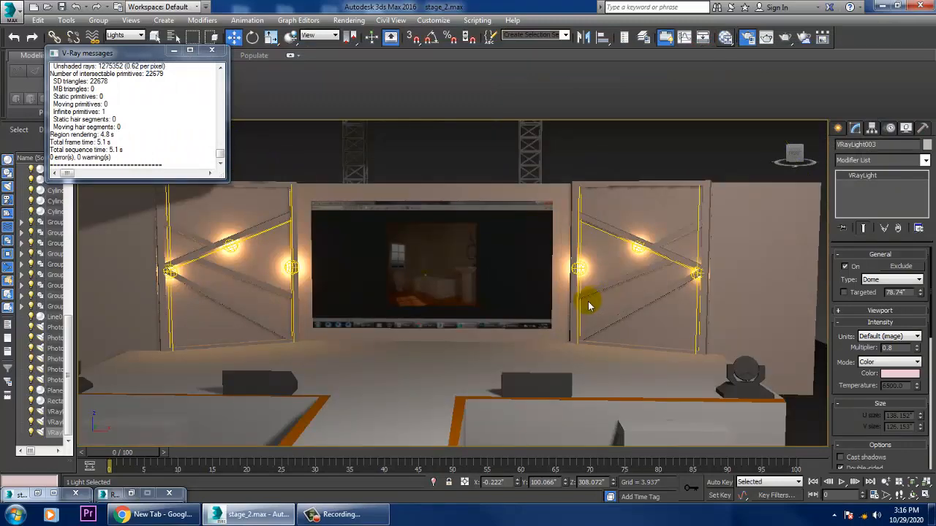
scroll(592, 306, down, 5)
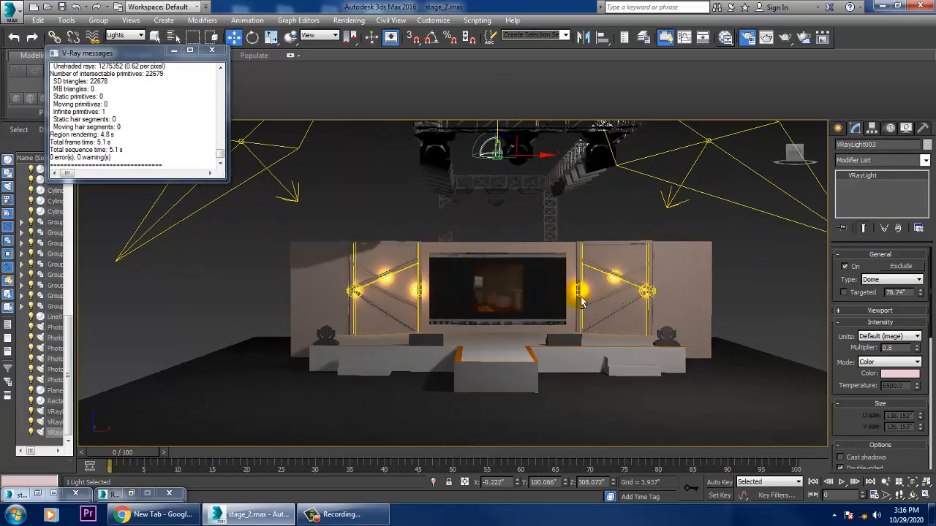
middle_drag(589, 299, 563, 318)
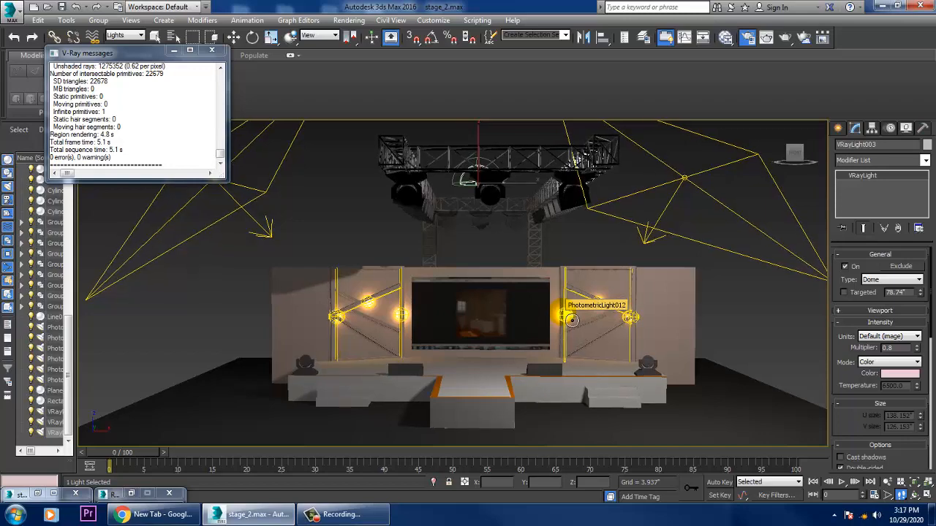
key(shift+f)
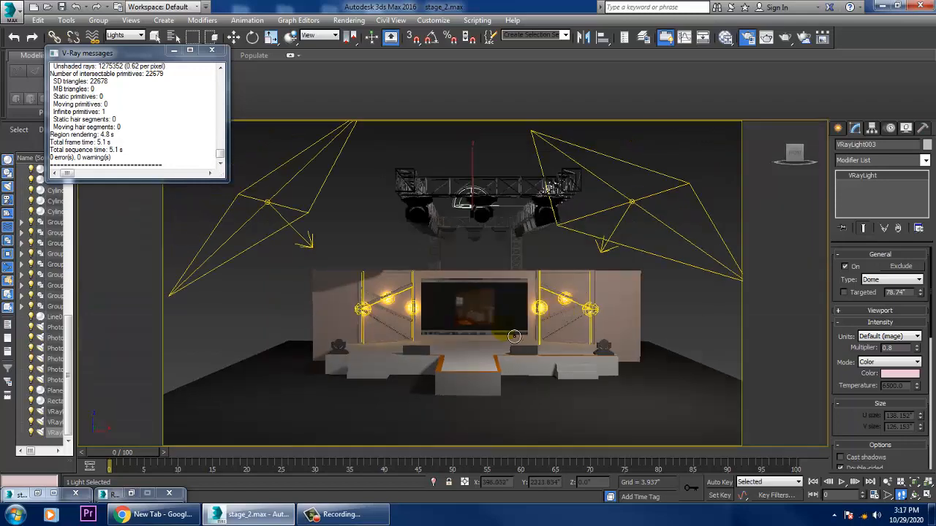
- Test render a closer frontal view of the stage and close the frame buffer
scroll(497, 344, up, 5)
scroll(483, 347, down, 5)
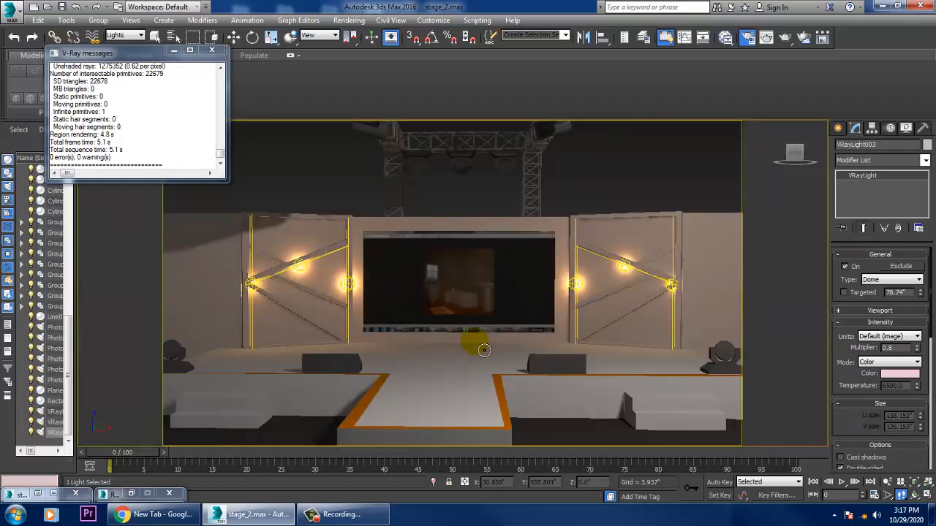
mouse_move(495, 340)
middle_down()
mouse_move(510, 346)
mouse_move(496, 339)
middle_up()
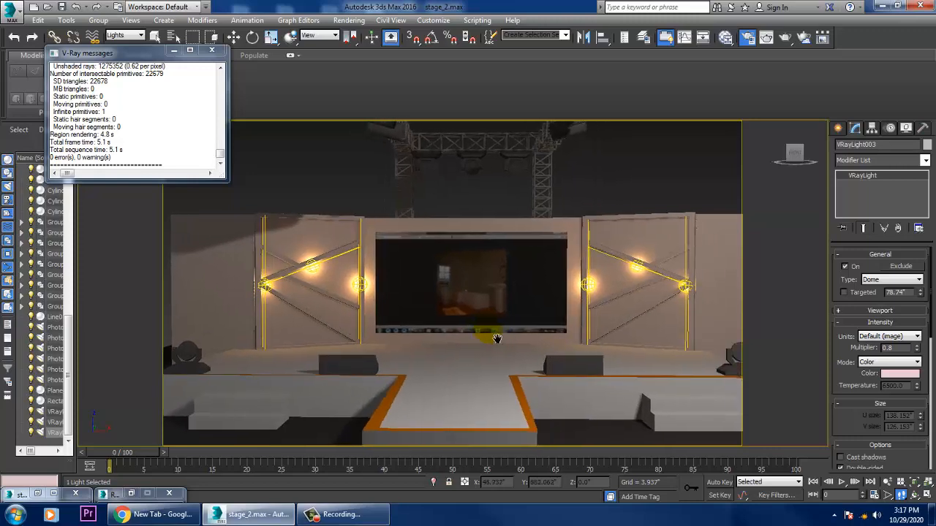
click(349, 20)
click(361, 32)
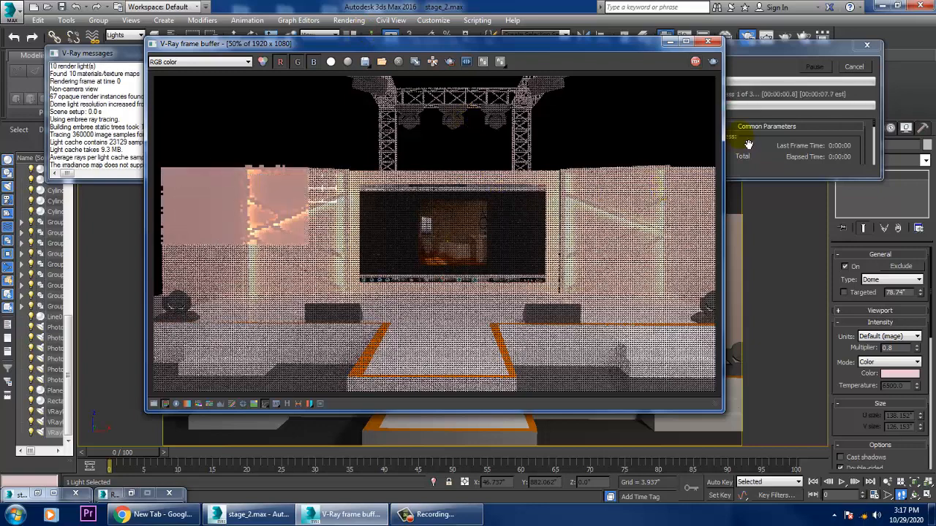
click(707, 41)
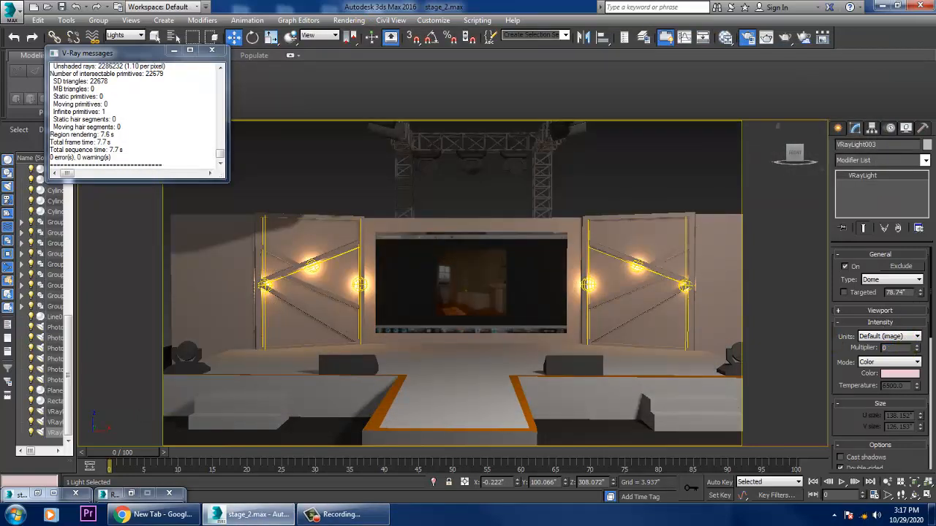
- Set the dome light's multiplier to 0.2 and render the stage from an angled, elevated view
alt+middle_drag(581, 330, 530, 358)
scroll(529, 354, up, 5)
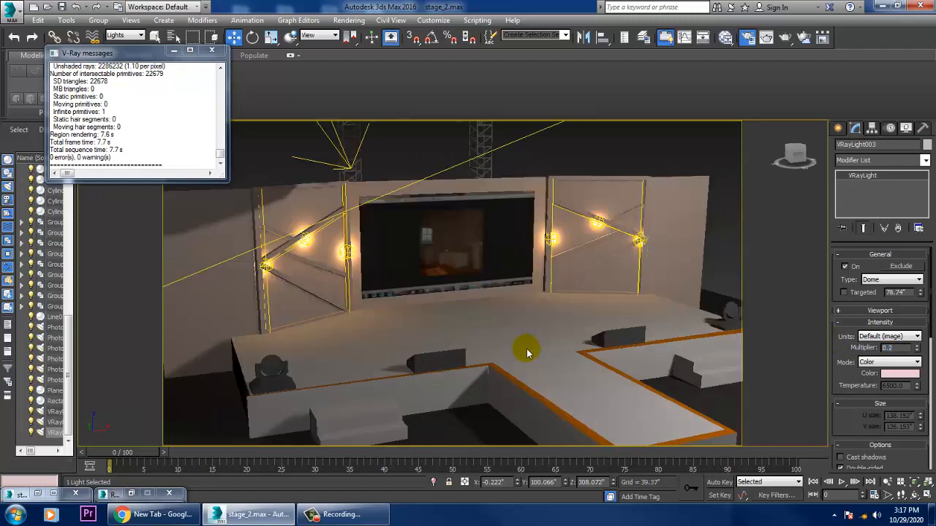
alt+middle_drag(502, 314, 512, 309)
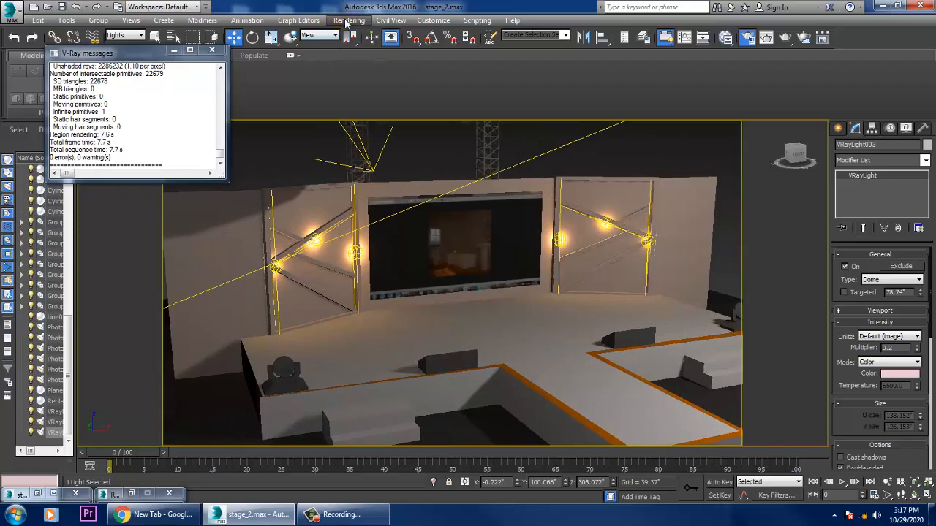
click(349, 19)
click(361, 32)
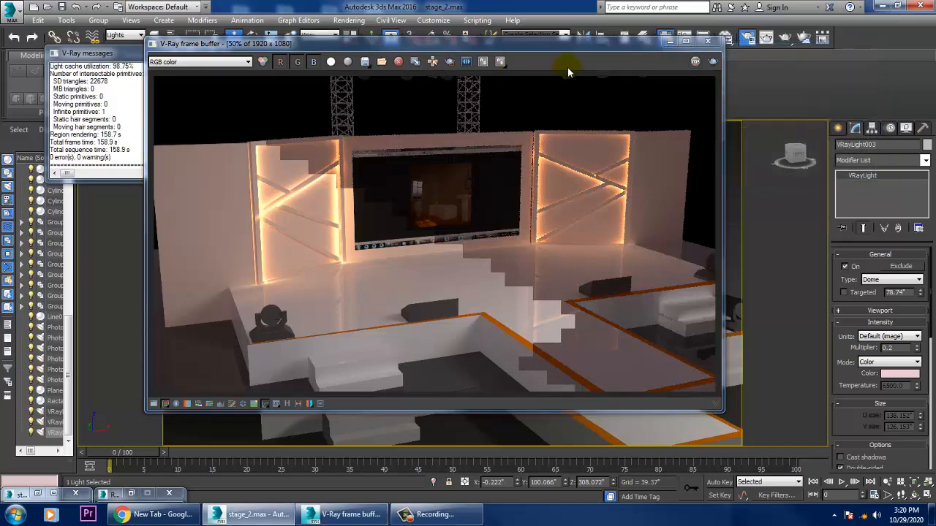
click(708, 41)
- Place a new V-Ray light on the floor beside the outer end of the stage's side wall
key(p)
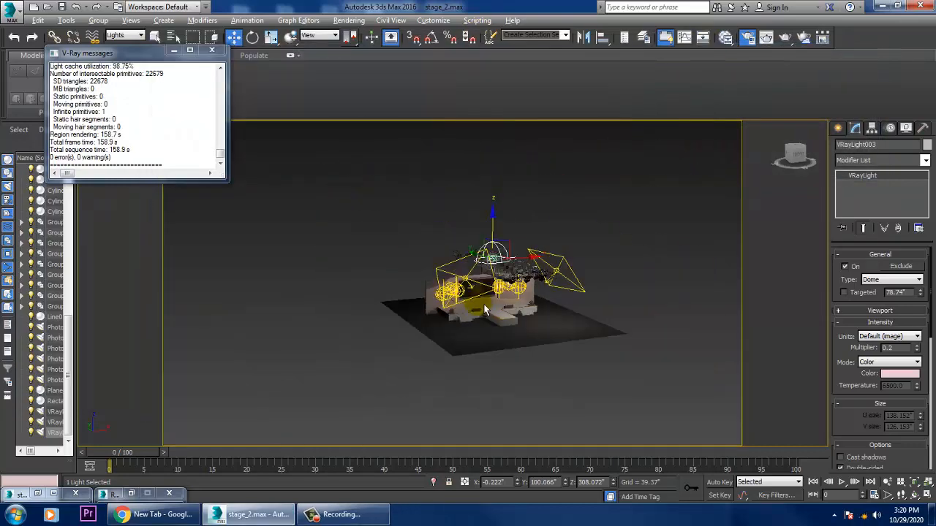
scroll(489, 314, up, 4)
click(840, 129)
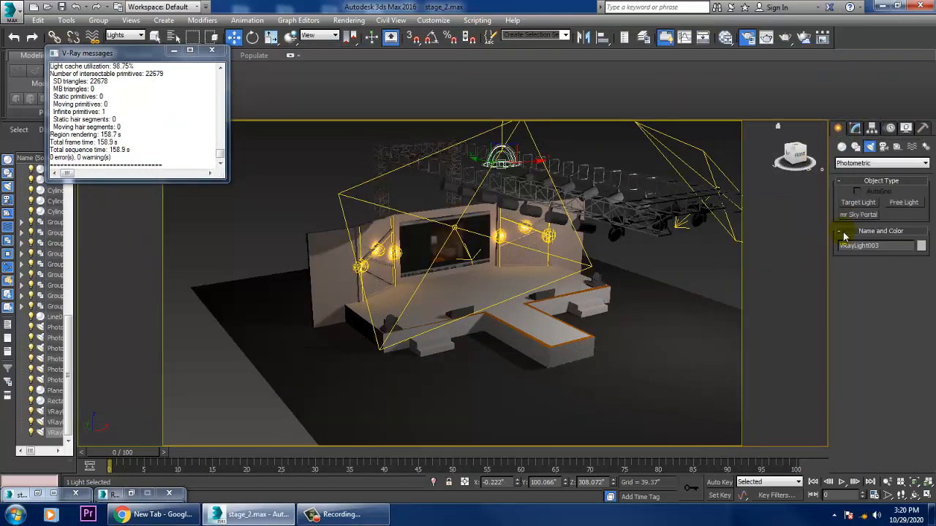
click(880, 162)
click(872, 192)
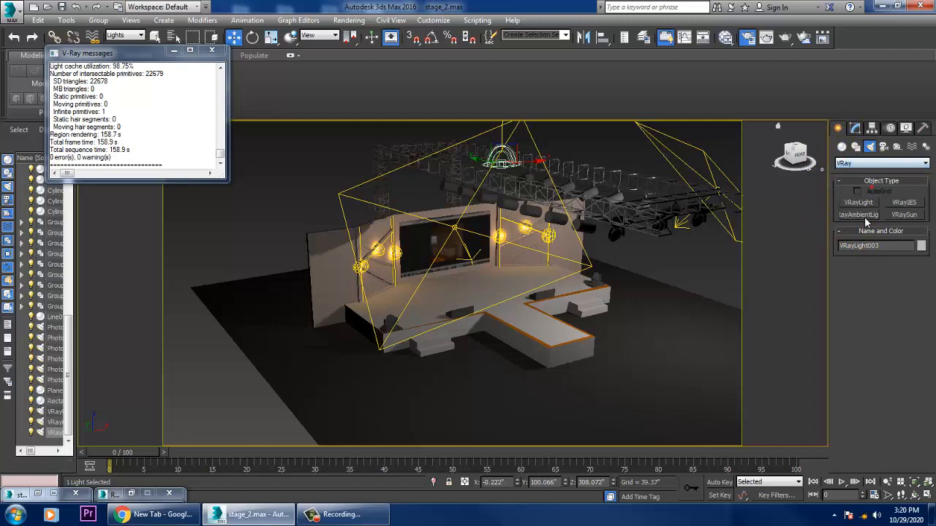
click(858, 202)
alt+middle_drag(292, 351, 355, 375)
click(355, 375)
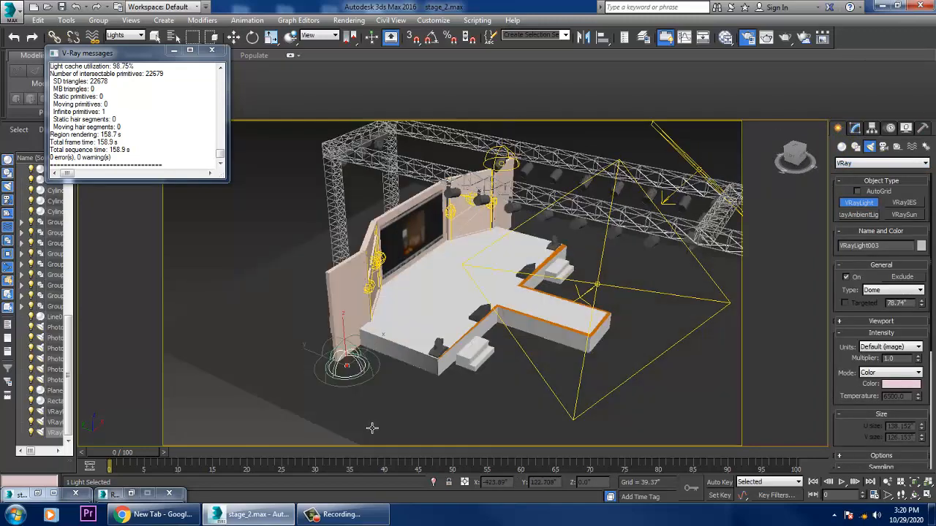
right_click(796, 289)
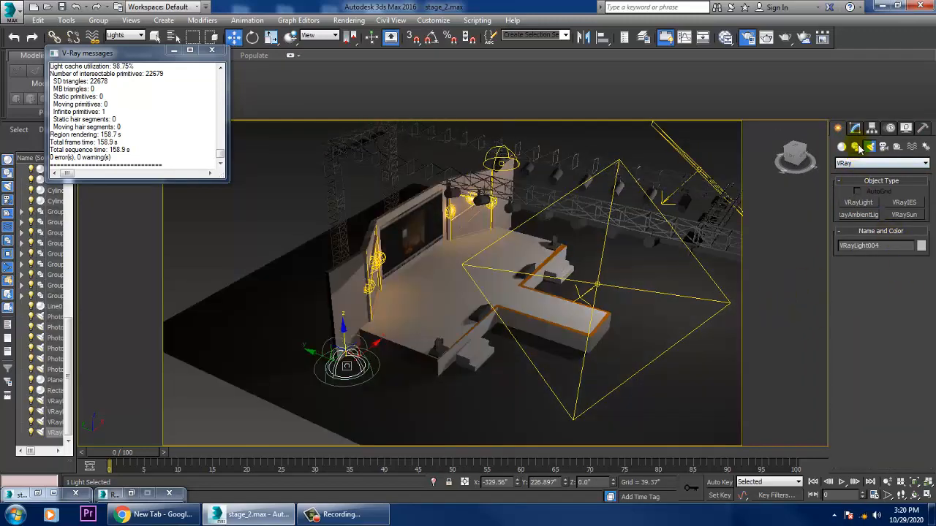
- Change the new light's type to Plane and rotate it -90 degrees about Y with angle snap, so it stands facing the stage
click(854, 128)
click(885, 280)
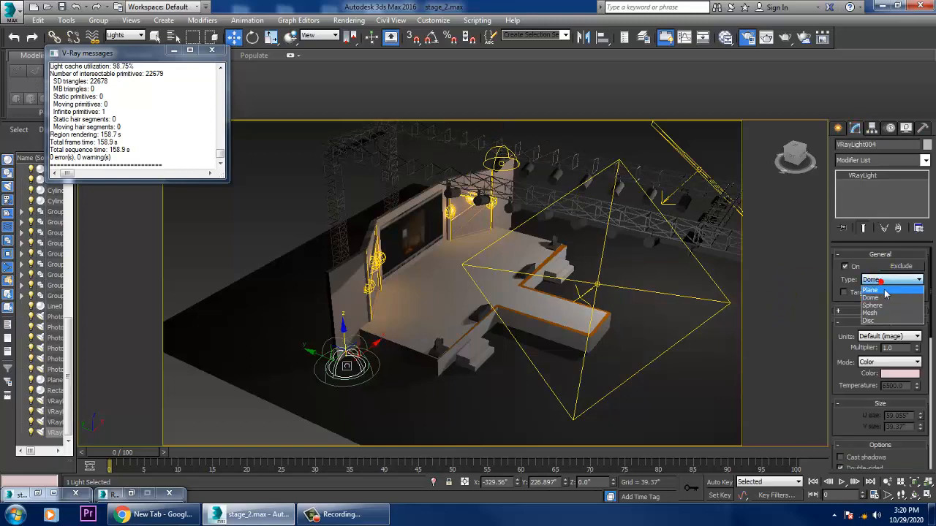
click(880, 291)
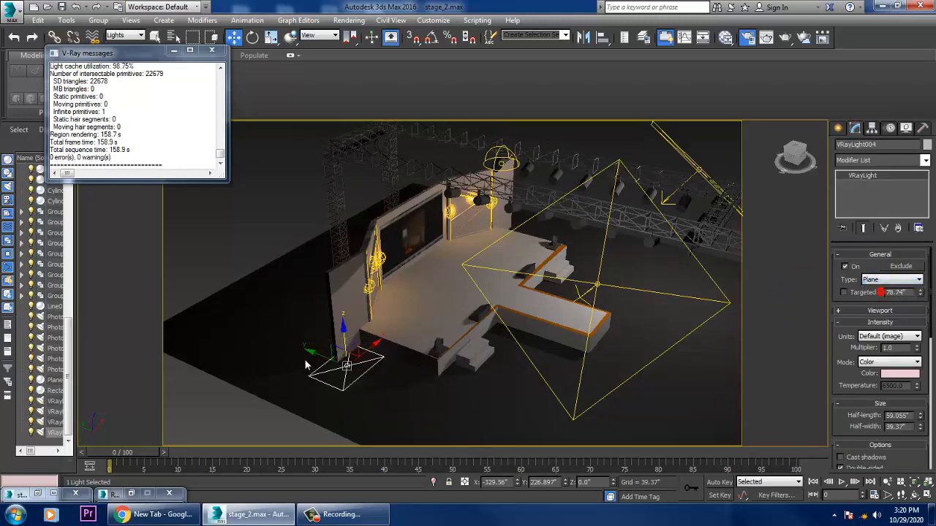
key(e)
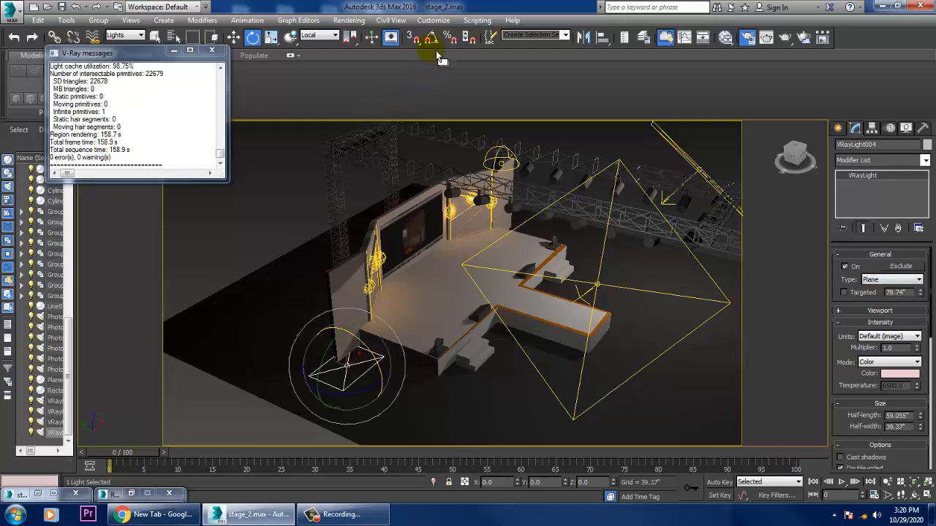
right_click(431, 38)
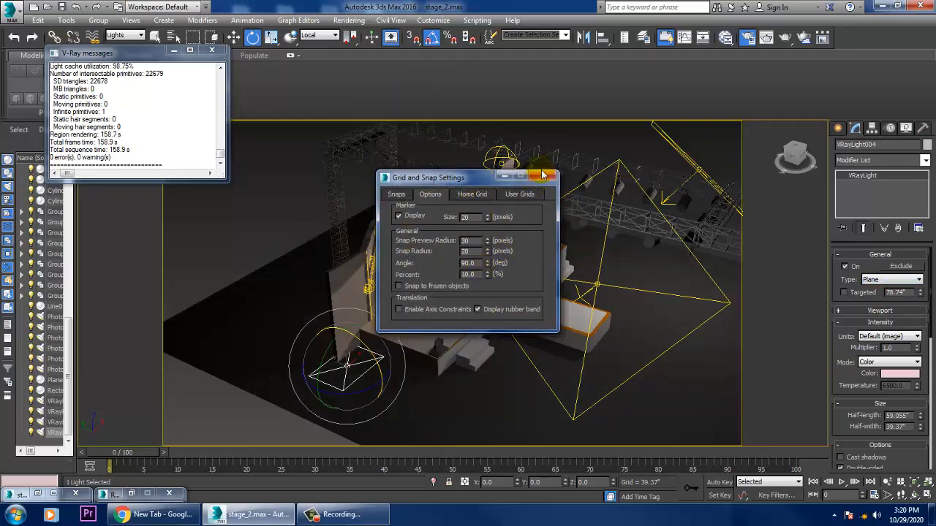
click(542, 175)
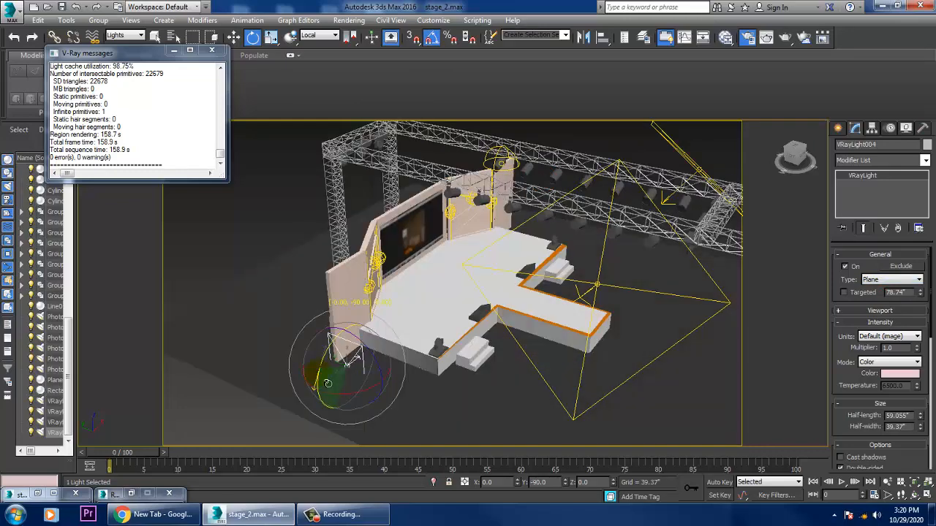
- Raise the plane light and move it outward beside the side wall, scaling it uniformly to about 173%
key(w)
scroll(329, 376, up, 6)
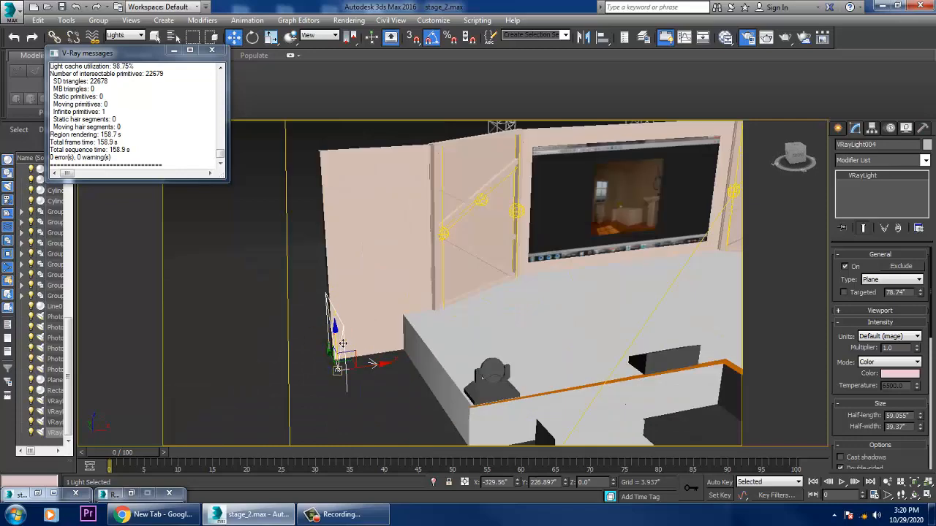
drag(350, 343, 314, 251)
alt+middle_drag(264, 255, 314, 258)
key(r)
drag(297, 270, 254, 224)
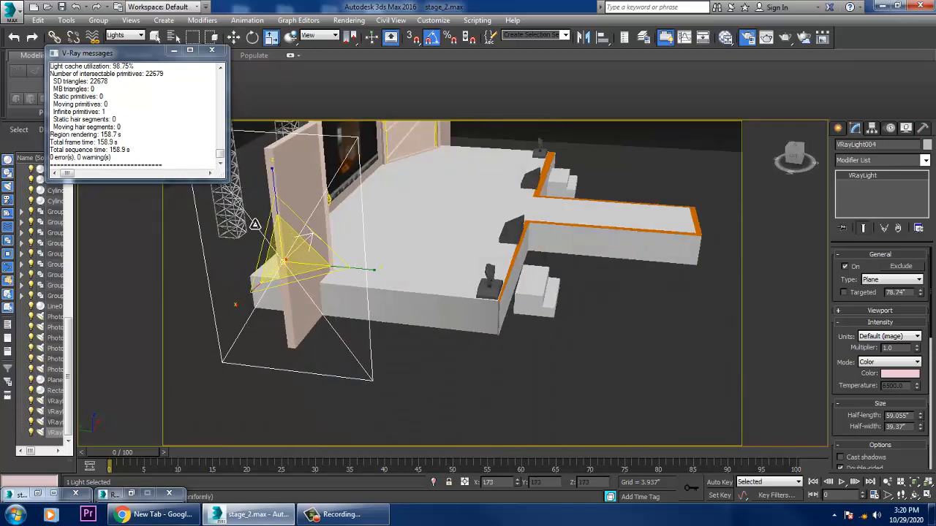
key(w)
alt+middle_drag(305, 241, 280, 253)
- Turn off angle snap and rotate the plane light slightly so it is angled towards the stage
key(e)
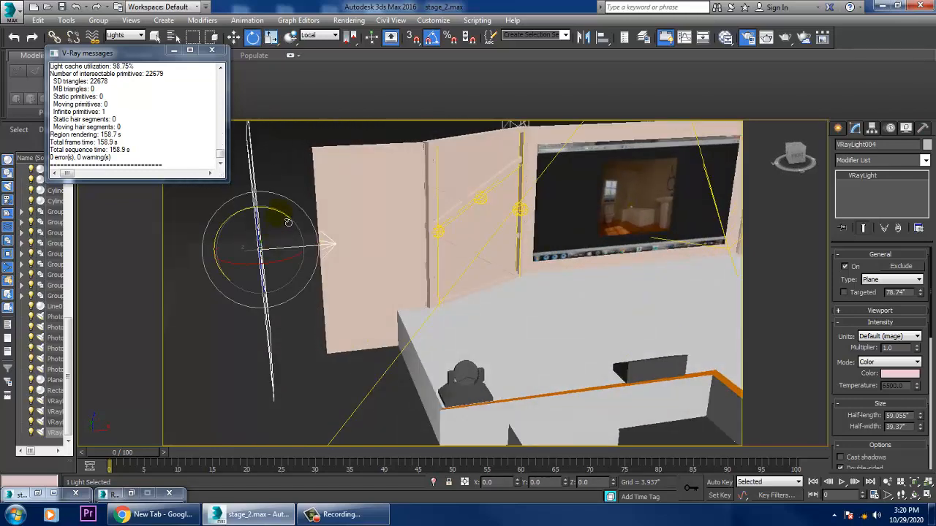
mouse_move(289, 222)
mouse_down()
mouse_move(302, 223)
mouse_move(282, 212)
mouse_move(291, 223)
mouse_up()
key(ctrl+z)
click(433, 43)
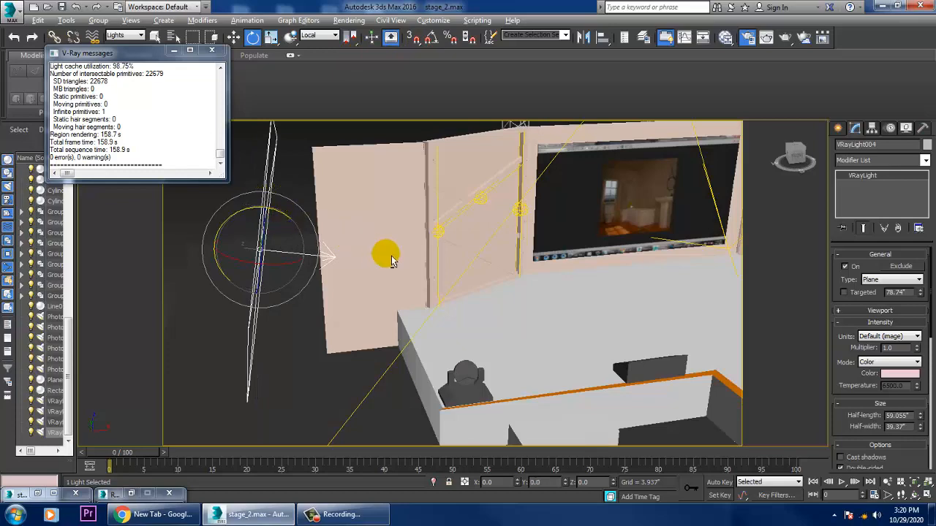
alt+middle_drag(391, 261, 543, 290)
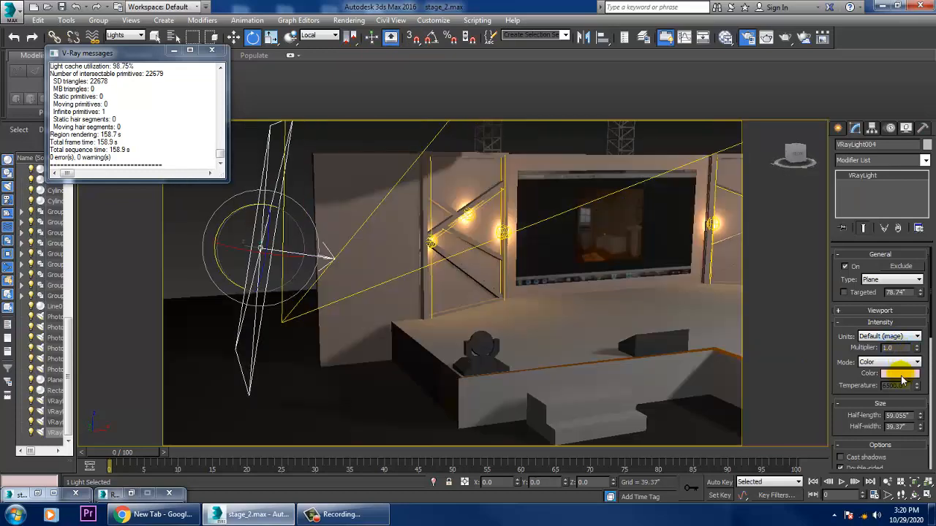
- Set the plane light's colour to a near-white tint and its multiplier to 0.5
click(901, 373)
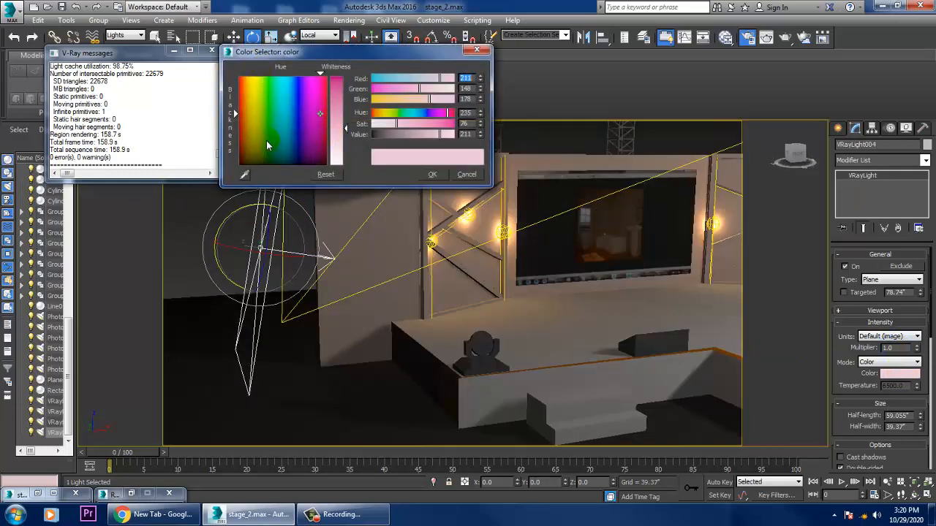
drag(267, 147, 247, 135)
drag(339, 130, 338, 148)
click(441, 177)
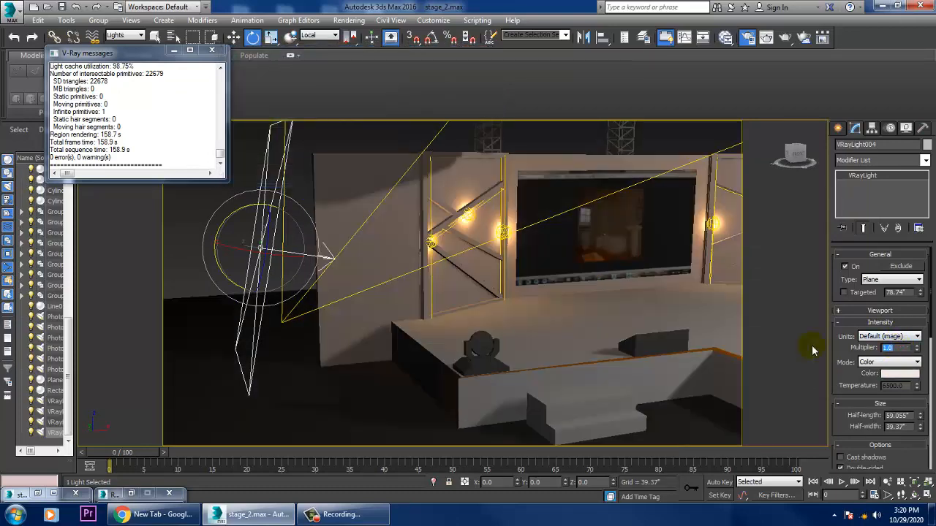
text(0.5)
key(Return)
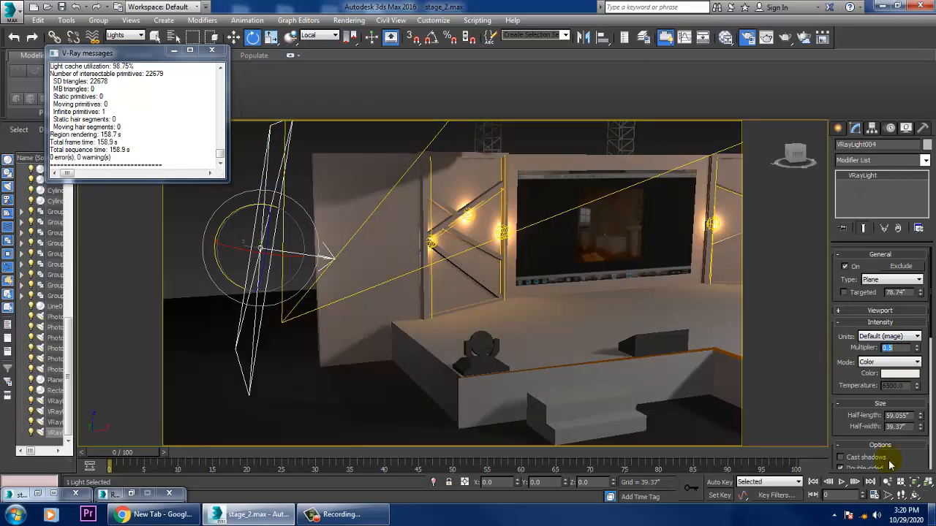
drag(850, 432, 854, 354)
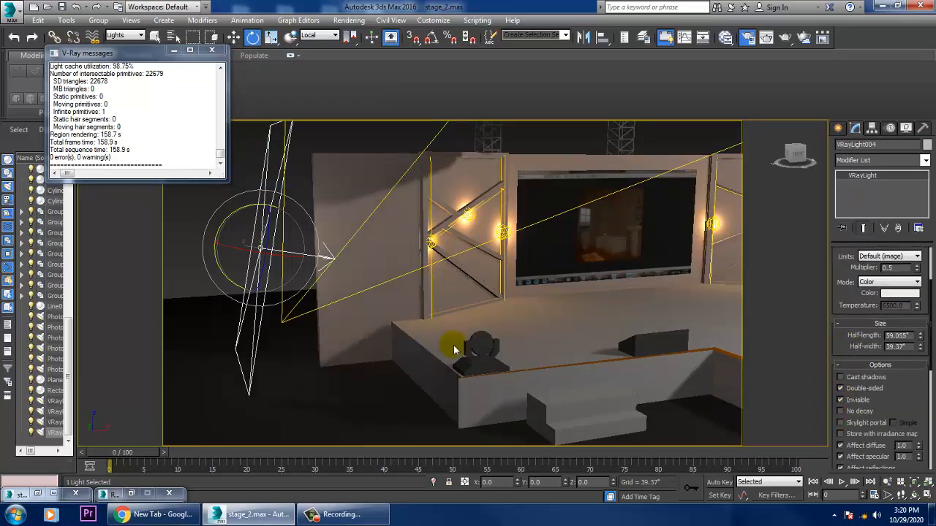
- Mirror the plane light as a copy across the X axis and move the copy to the opposite side of the stage
alt+middle_drag(453, 346, 534, 318)
scroll(476, 334, down, 5)
key(w)
alt+middle_drag(645, 326, 480, 317)
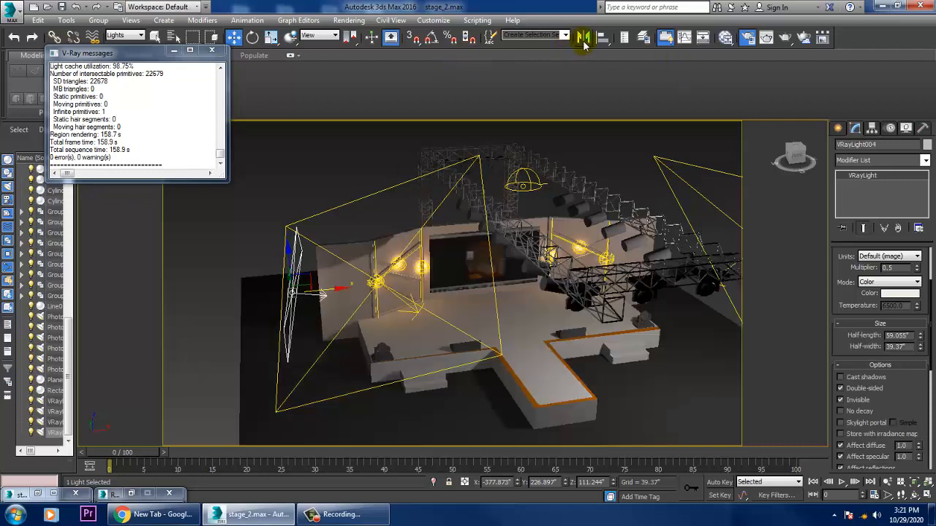
click(583, 38)
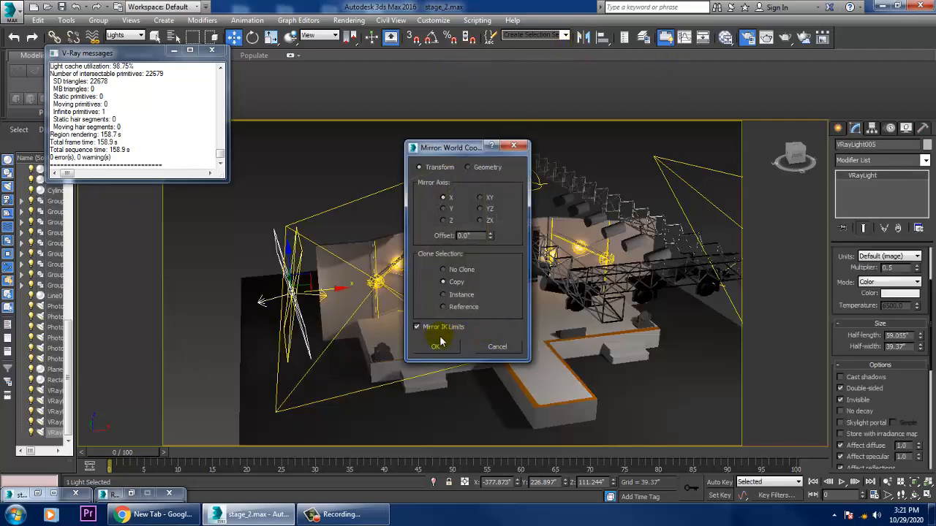
click(448, 350)
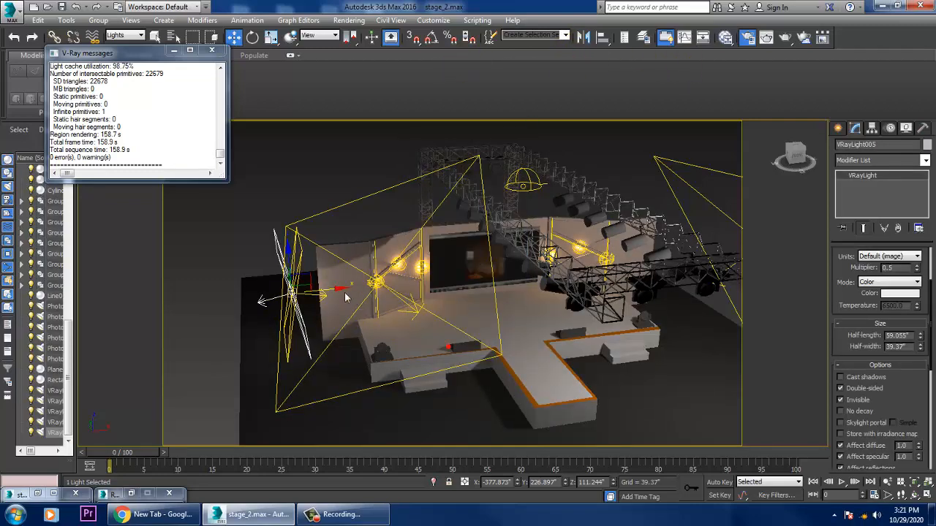
alt+middle_drag(742, 317, 633, 307)
scroll(606, 324, up, 6)
scroll(592, 324, down, 10)
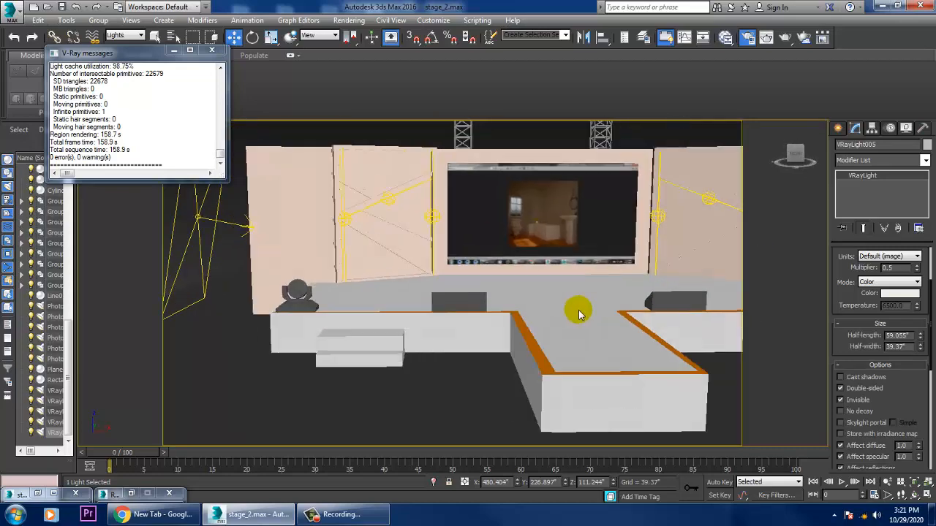
- Test render the whole stage from an angled view with both side lights and close the frame buffer
middle_drag(576, 312, 553, 314)
scroll(553, 314, down, 5)
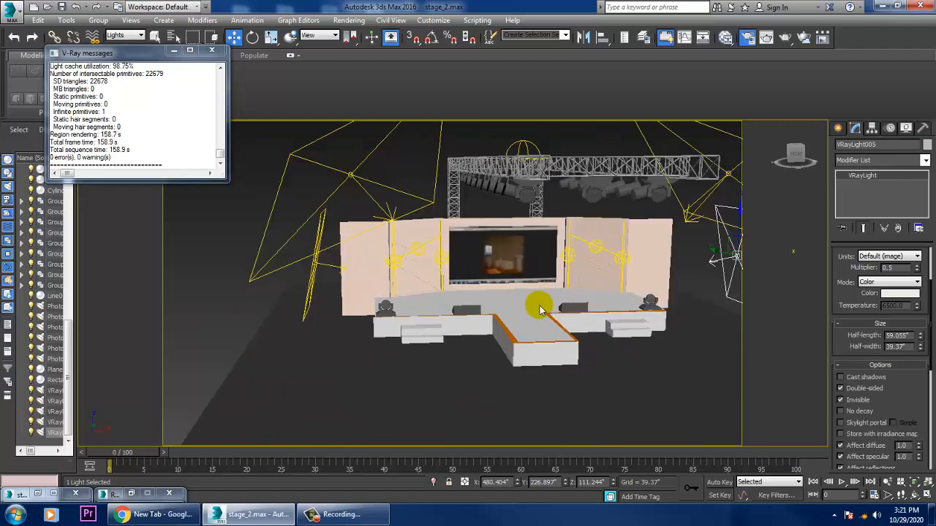
scroll(553, 313, up, 8)
scroll(555, 311, down, 10)
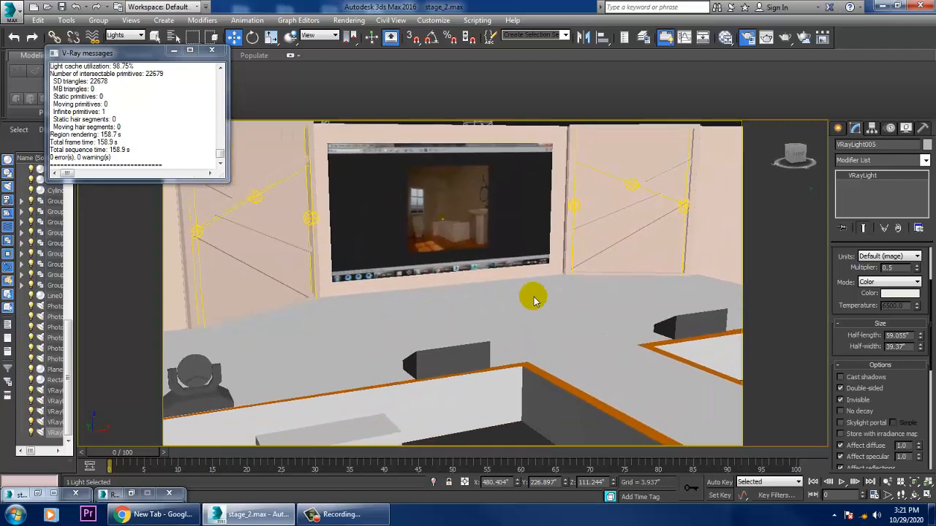
click(356, 21)
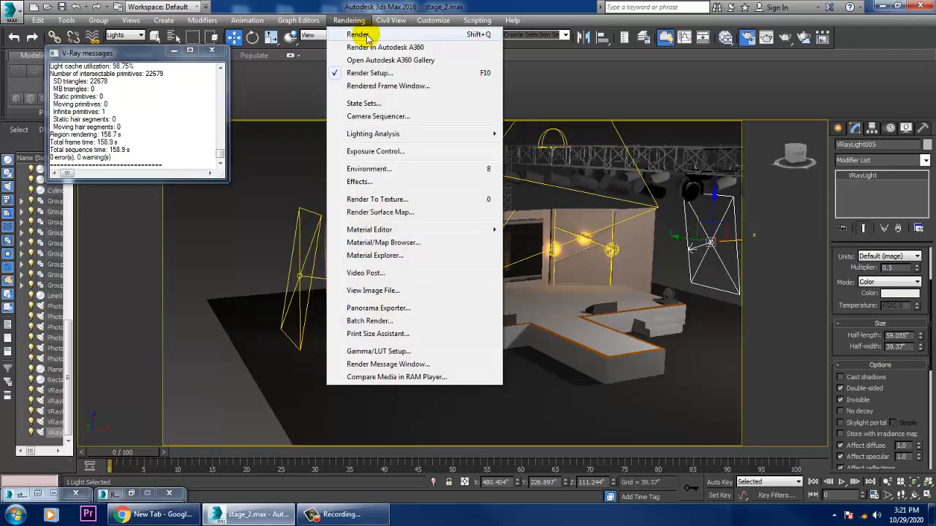
click(357, 34)
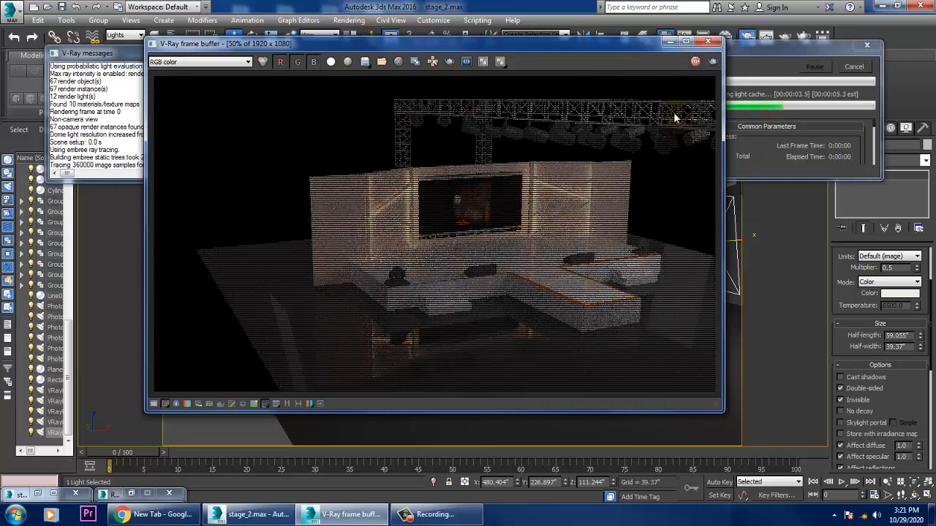
click(708, 43)
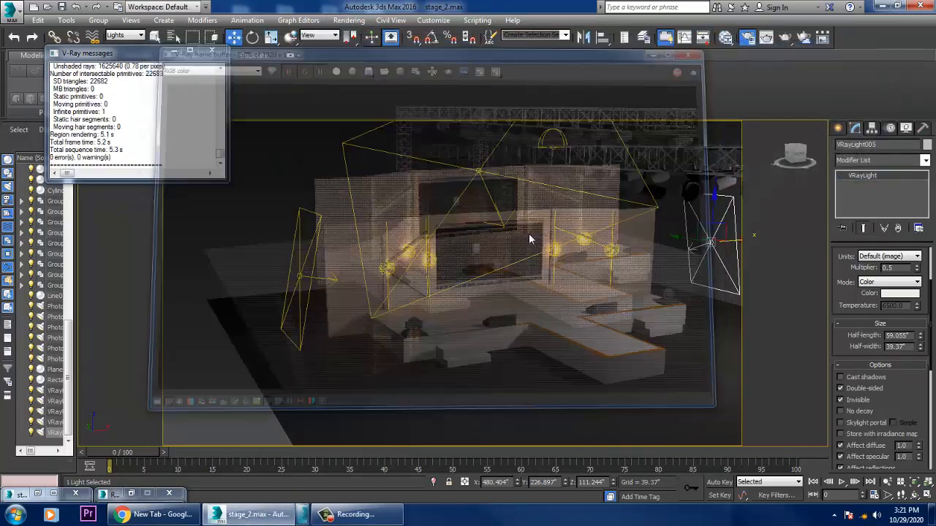
- Set the environment background colour to white
scroll(529, 233, up, 5)
click(337, 22)
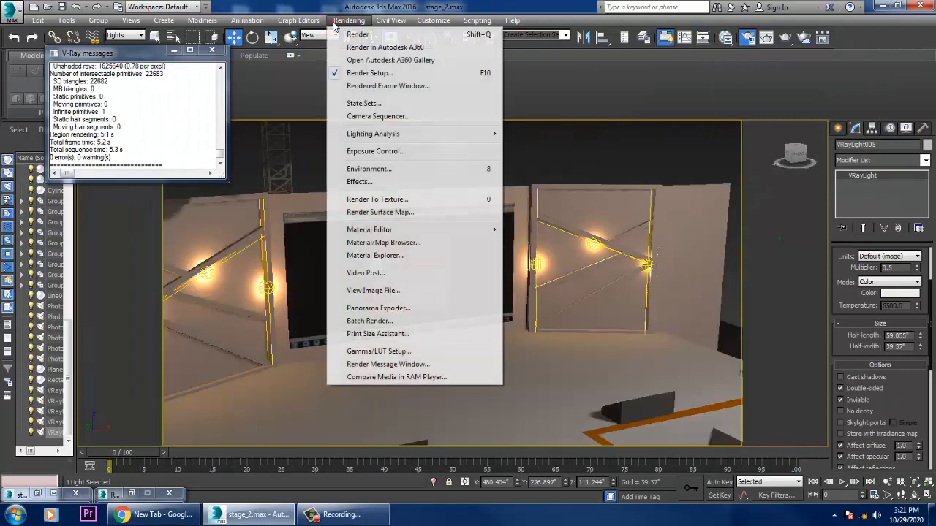
click(390, 169)
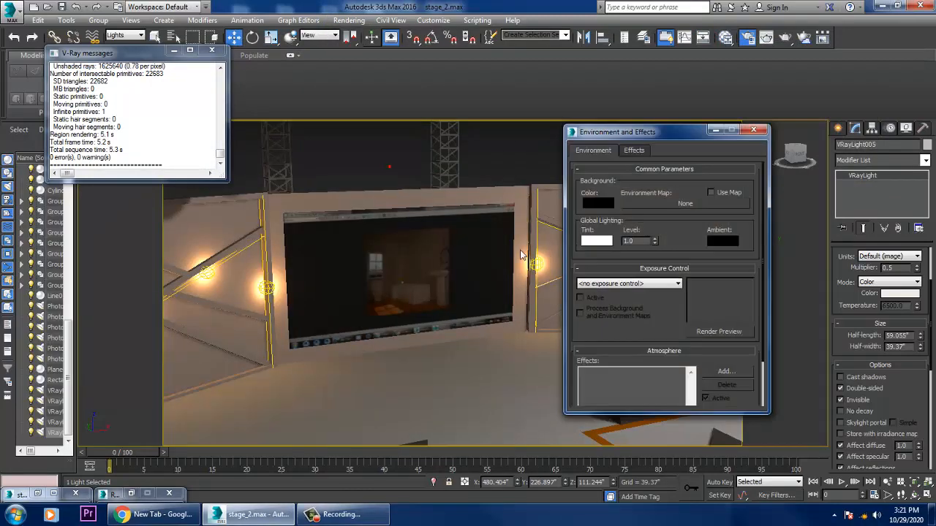
click(597, 203)
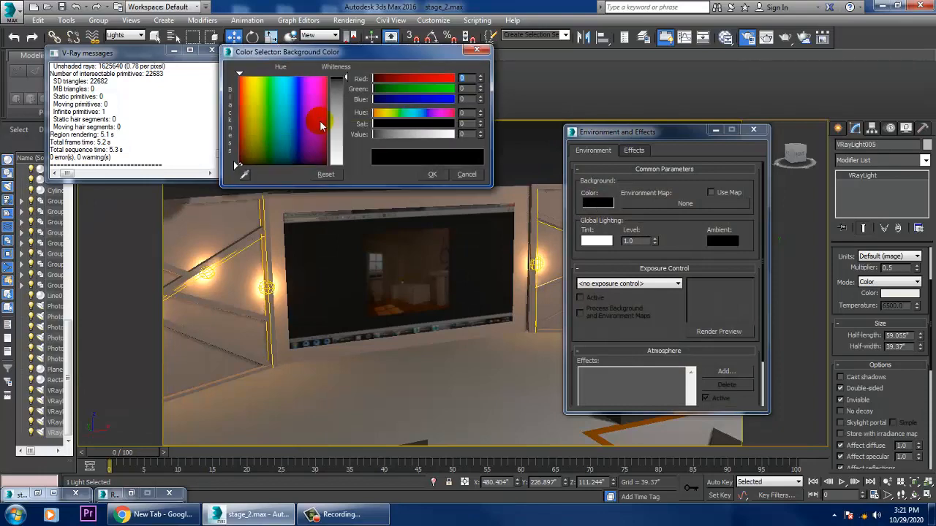
drag(348, 115, 345, 165)
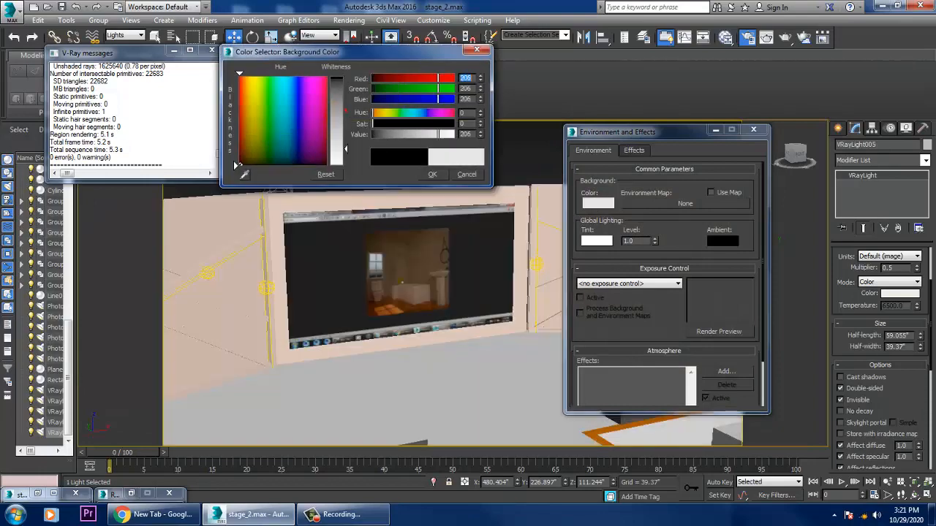
click(433, 174)
- Test render the close view of the stage screen with the changed background and close the frame buffer
click(349, 20)
click(358, 32)
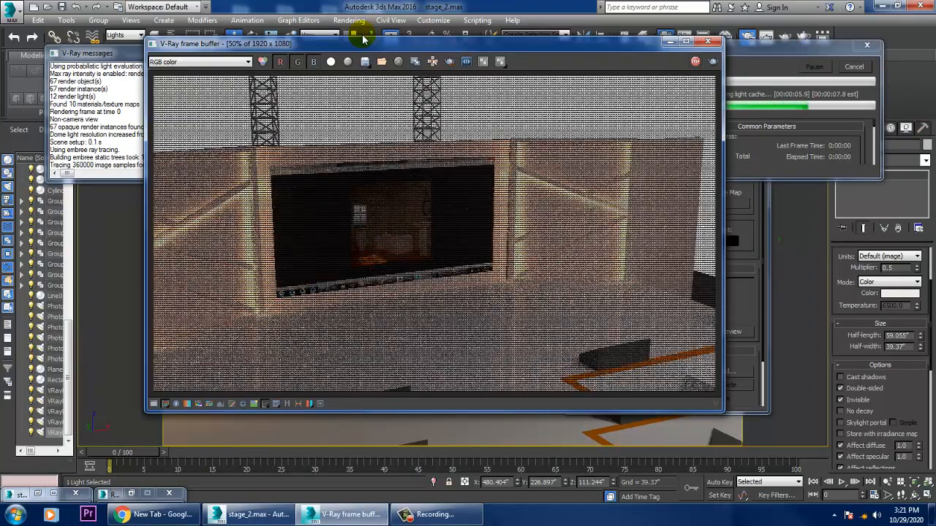
click(708, 41)
scroll(477, 280, down, 4)
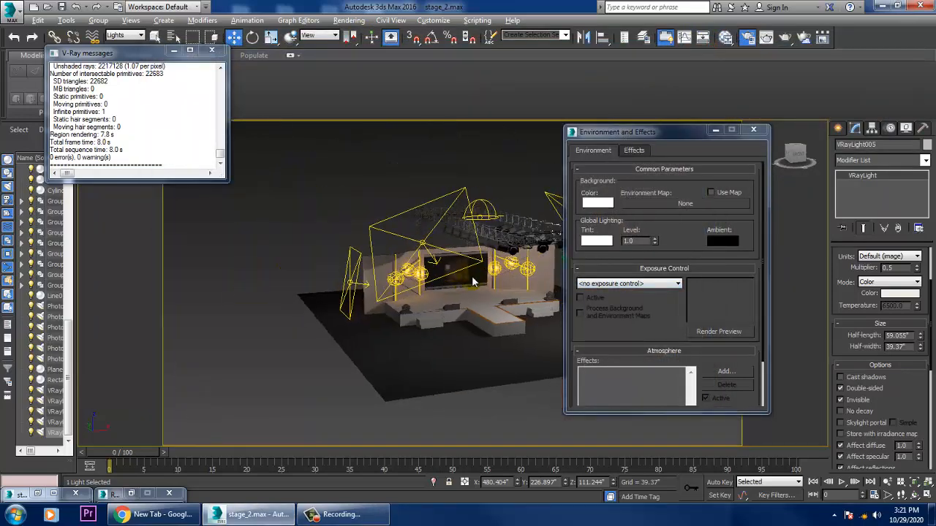
scroll(475, 298, up, 8)
scroll(476, 299, down, 4)
middle_drag(476, 298, 444, 297)
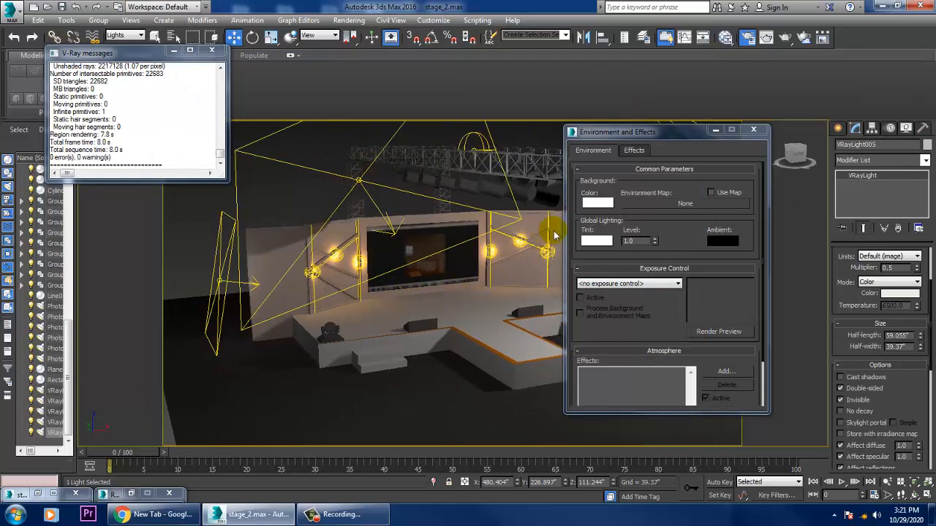
- Set the environment background colour to black and close the environment settings
click(589, 203)
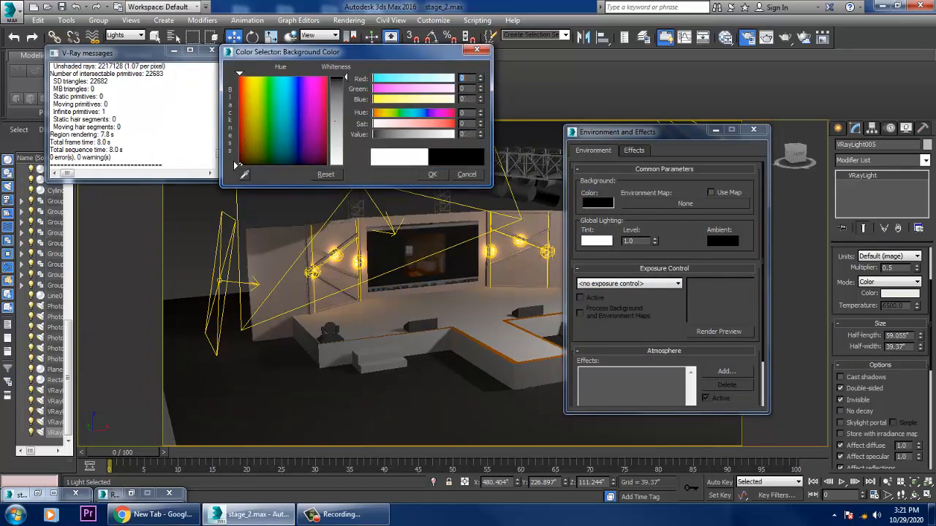
click(431, 174)
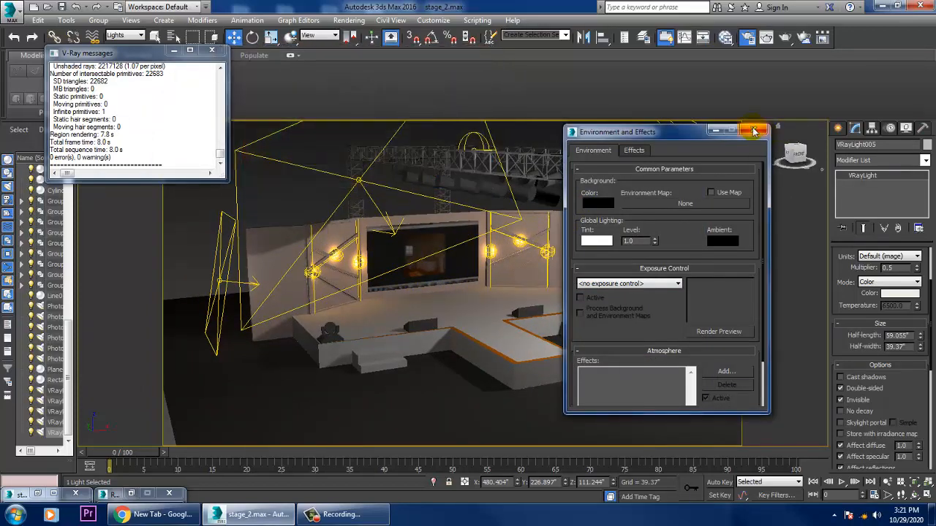
click(753, 130)
middle_drag(667, 280, 652, 279)
middle_drag(511, 293, 540, 299)
- Review the irradiance map, light cache, global switches, image sampler and colour mapping settings in the render setup
click(377, 79)
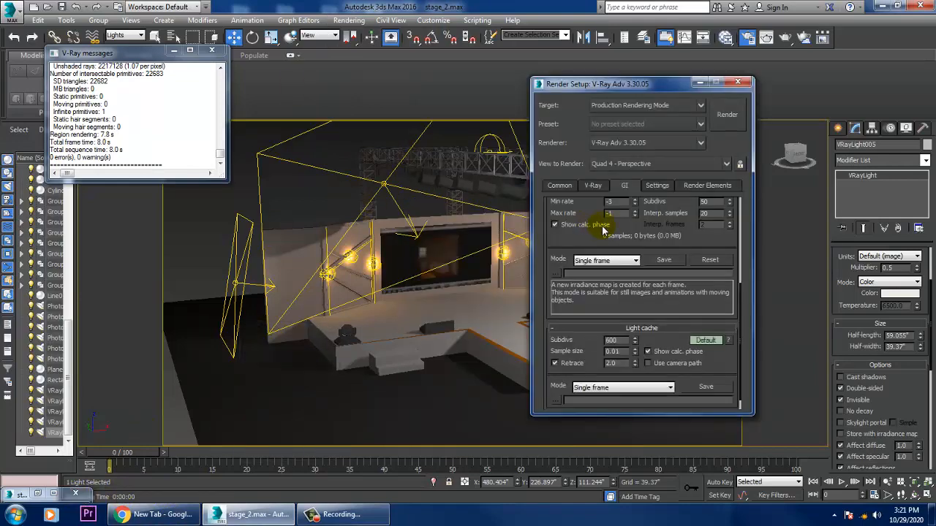
scroll(598, 341, up, 5)
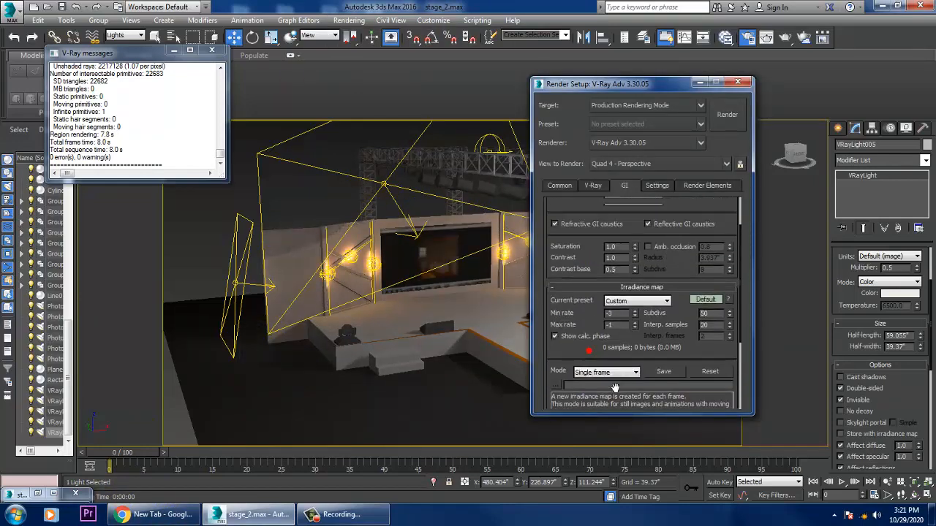
drag(578, 341, 583, 174)
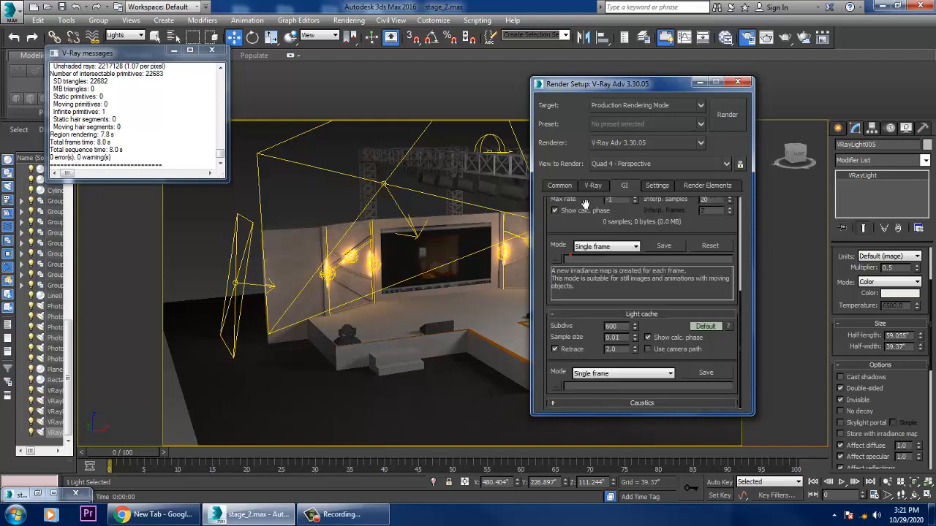
click(593, 187)
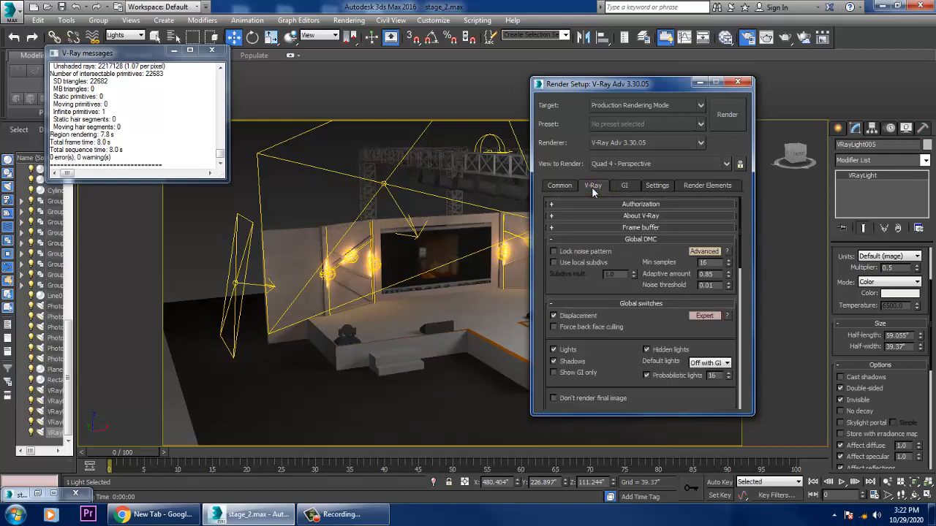
drag(633, 342, 641, 60)
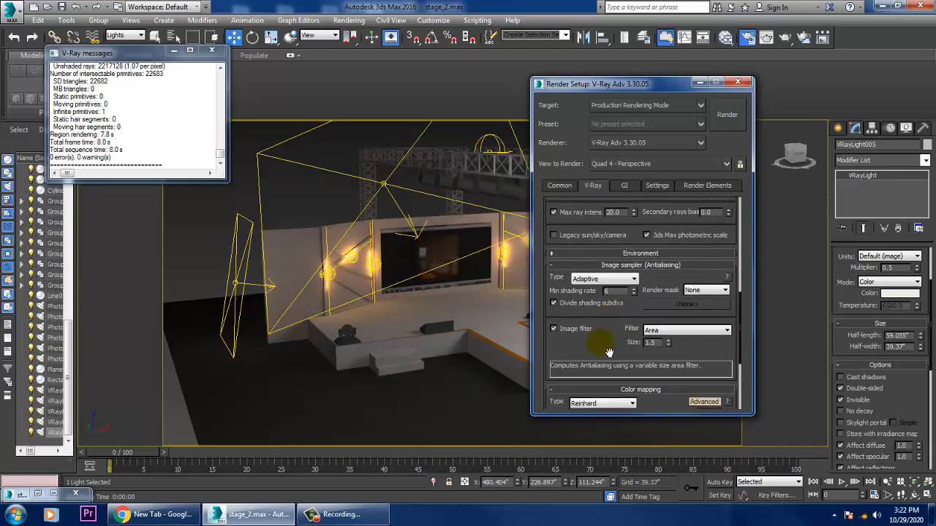
drag(604, 347, 602, 214)
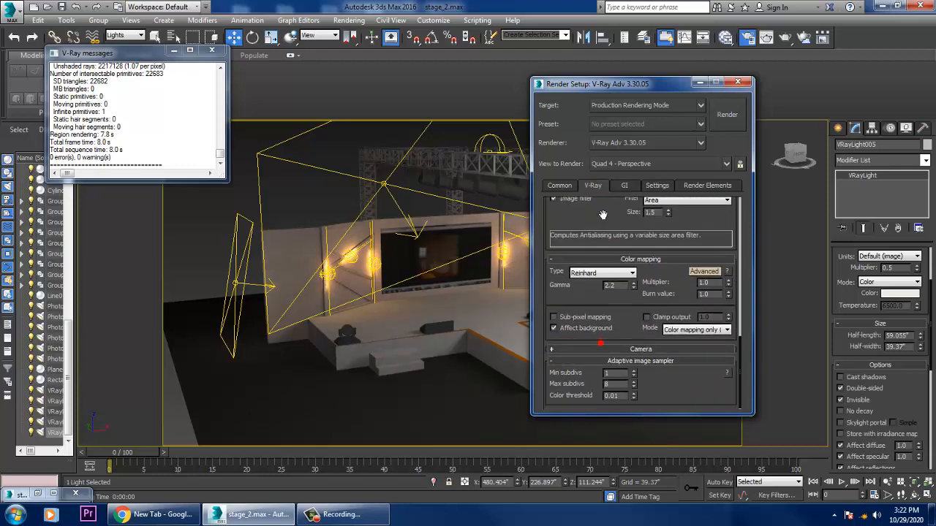
scroll(622, 317, up, 6)
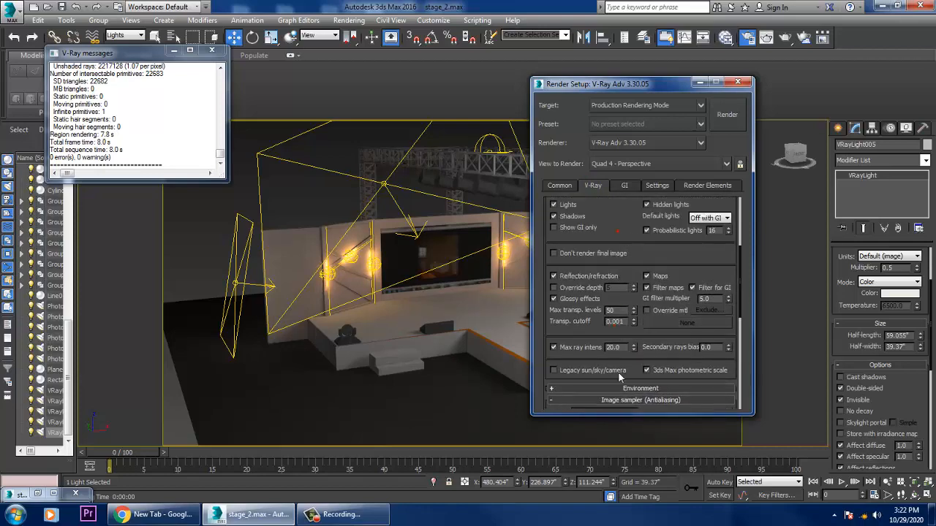
drag(602, 220, 629, 425)
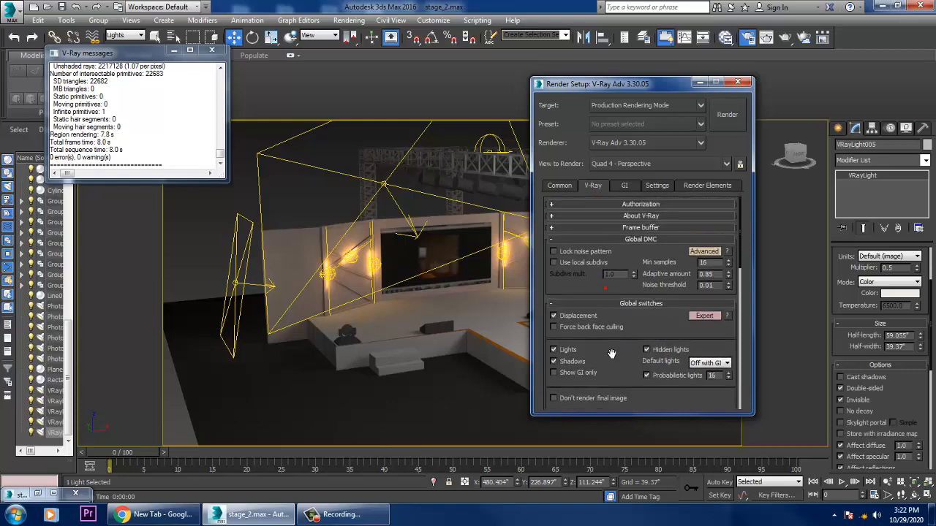
drag(611, 371, 614, 144)
- Enable the GI environment override in V-Ray's Environment settings, keeping the light colour at 1.0
click(625, 308)
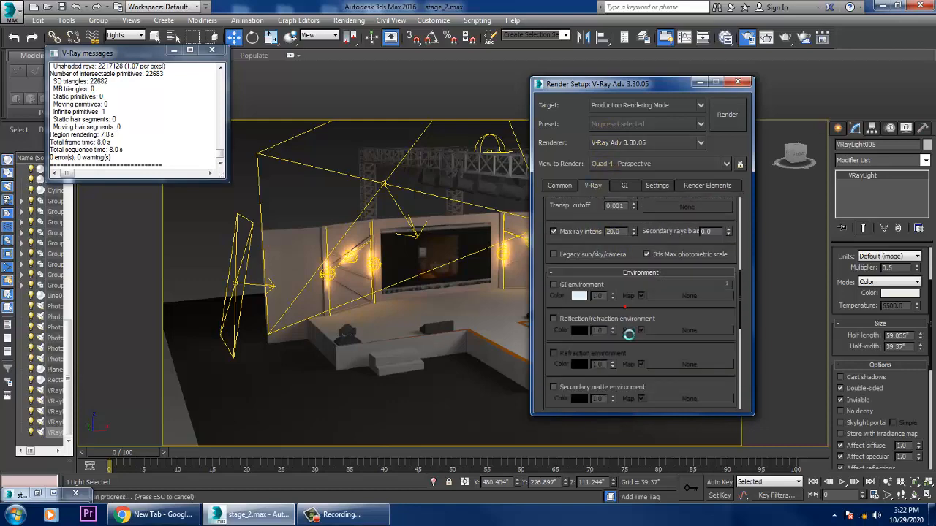
mouse_move(387, 313)
alt+middle_down()
mouse_move(373, 315)
mouse_move(410, 347)
mouse_move(388, 339)
mouse_move(389, 327)
alt+middle_up()
scroll(401, 345, up, 4)
scroll(390, 339, down, 4)
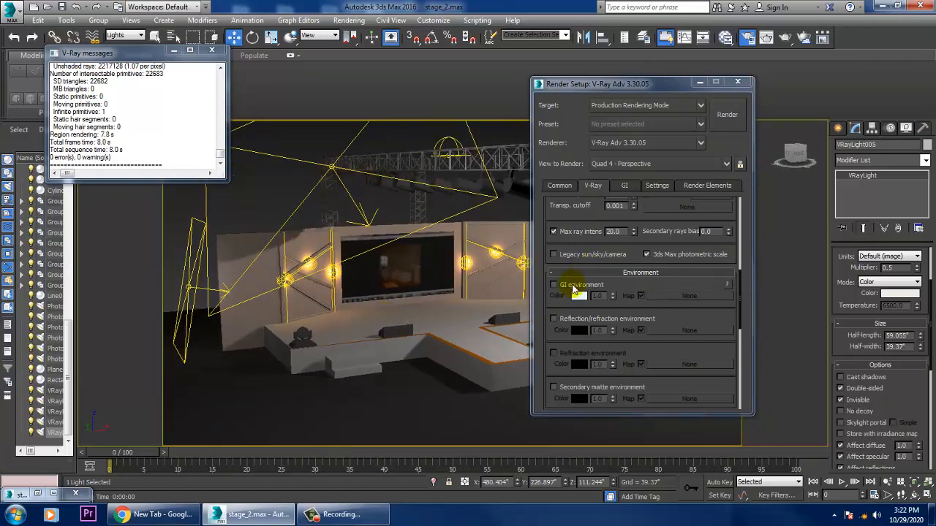
click(573, 286)
- Test render the angled stage view with the GI environment, close the frame buffer and put away the render setup
click(725, 122)
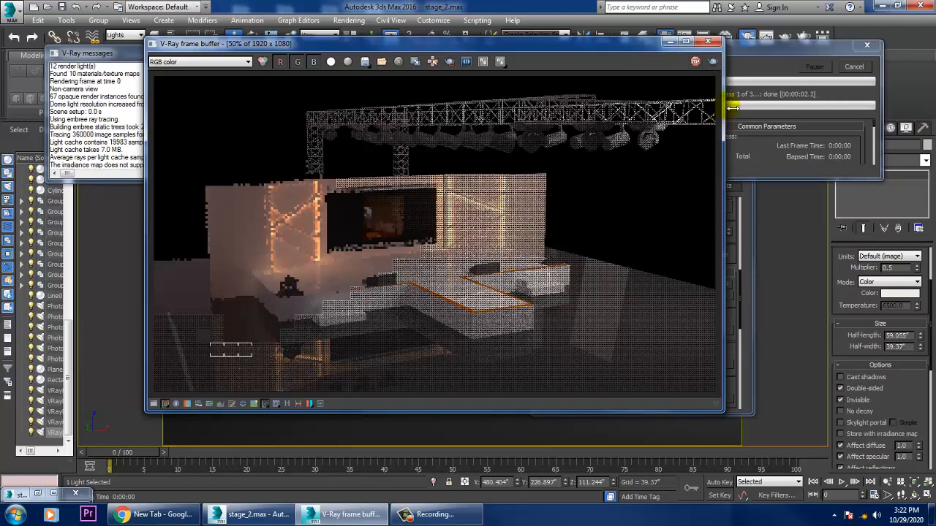
click(708, 41)
click(699, 82)
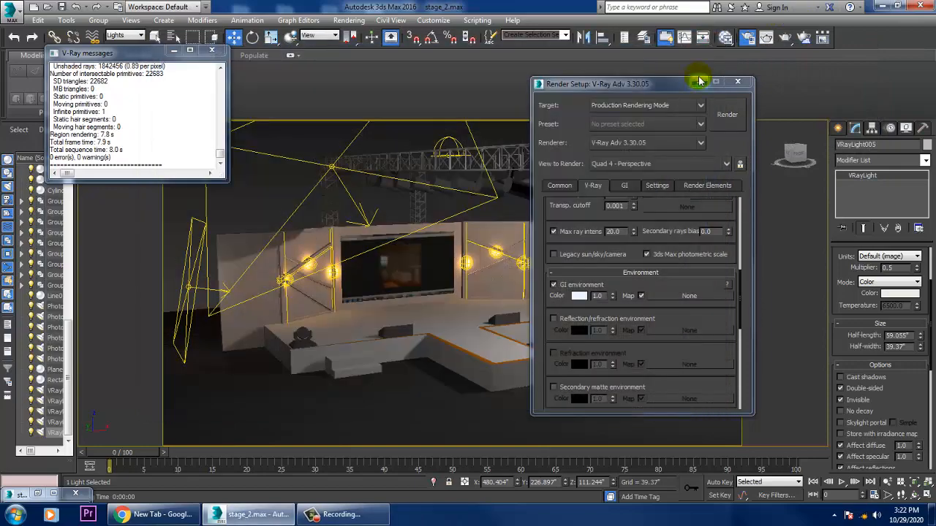
- Frame the stage centrally from the front with the walkway in view and create a physical camera from this view
mouse_move(563, 331)
alt+middle_down()
mouse_move(557, 339)
mouse_move(579, 344)
mouse_move(569, 334)
alt+middle_up()
key(Up)
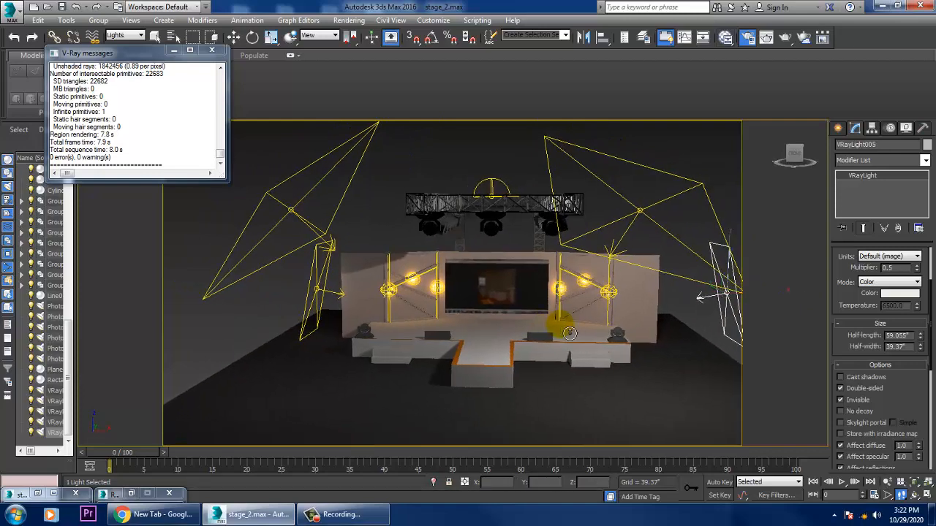
scroll(553, 327, up, 5)
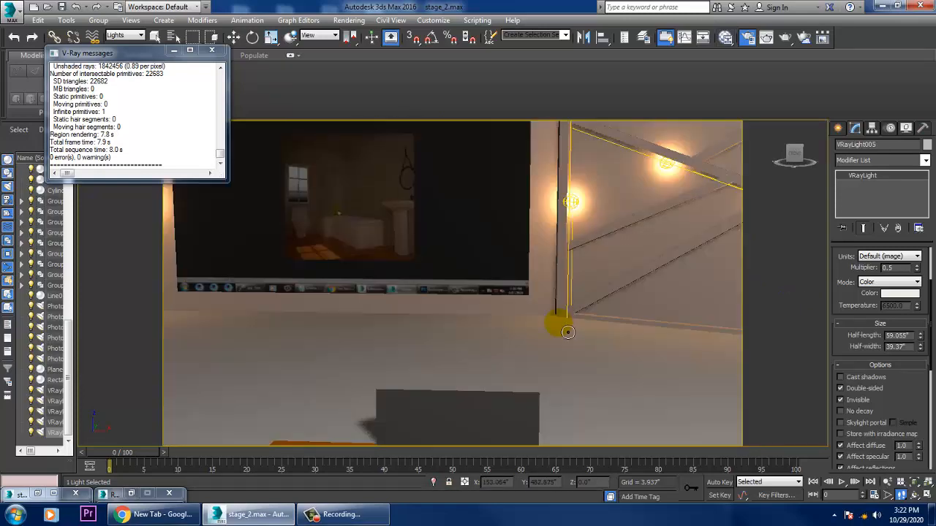
scroll(563, 335, down, 5)
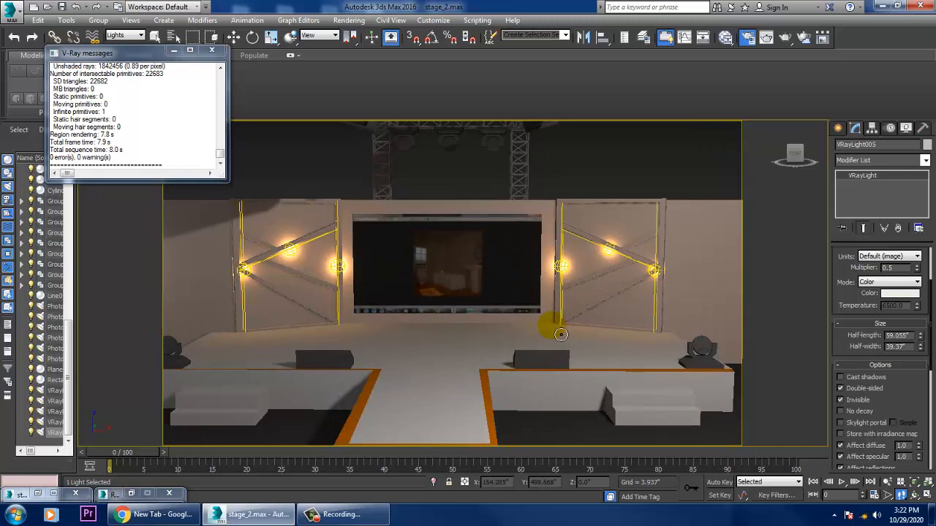
mouse_move(544, 337)
middle_down()
mouse_move(561, 338)
mouse_move(552, 336)
middle_up()
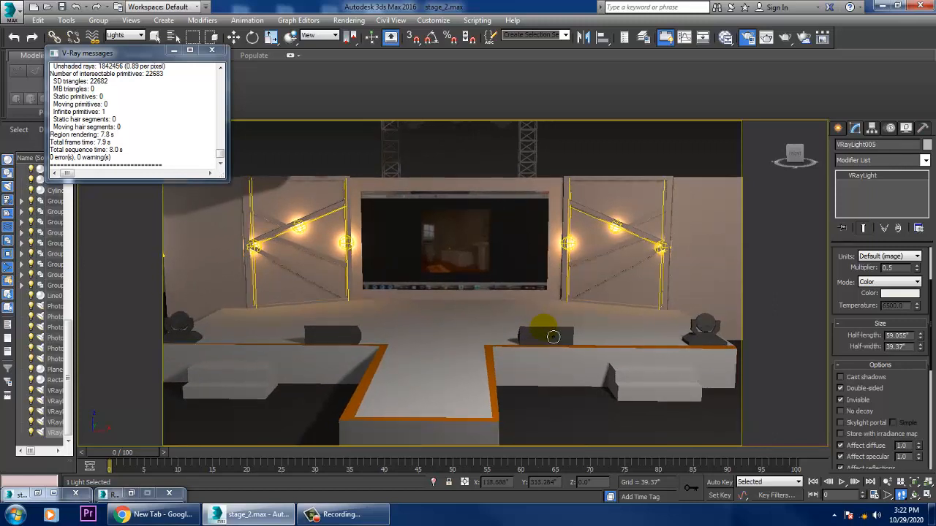
key(Up)
key(Down)
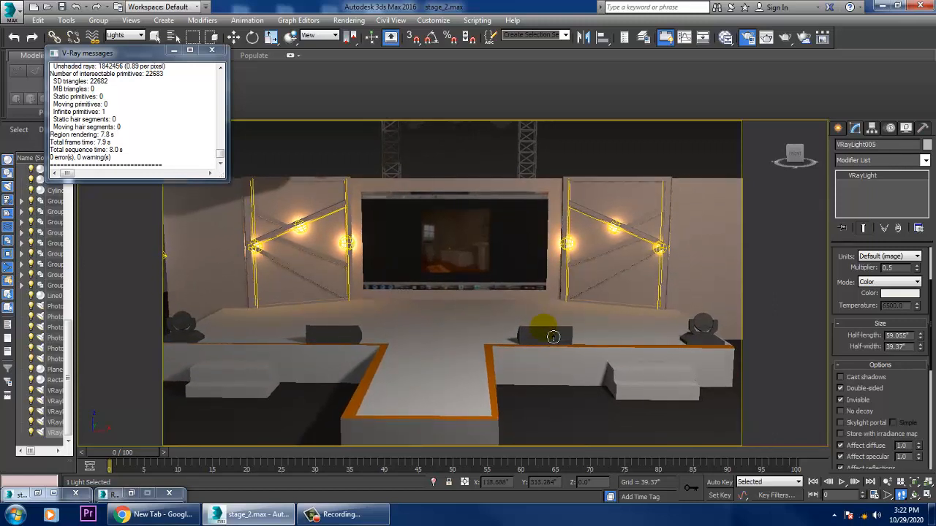
key(Down)
key(Left)
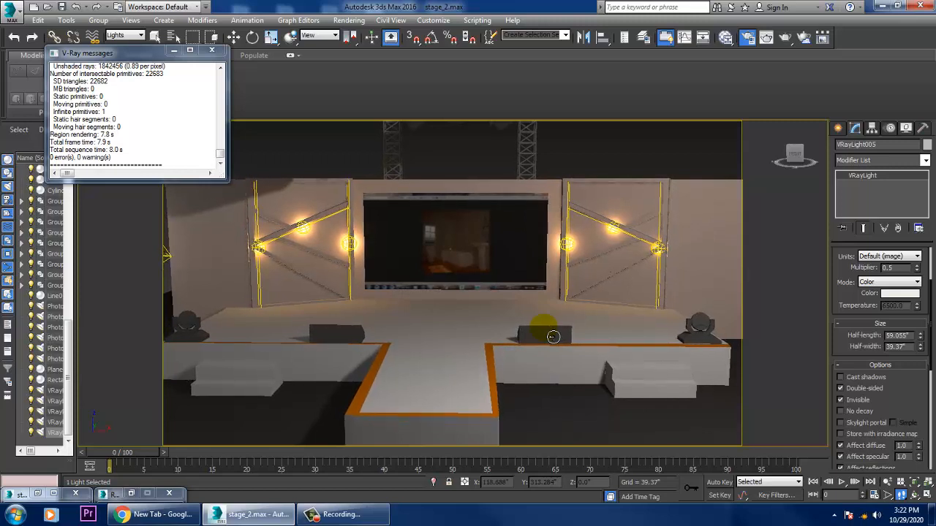
key(Left)
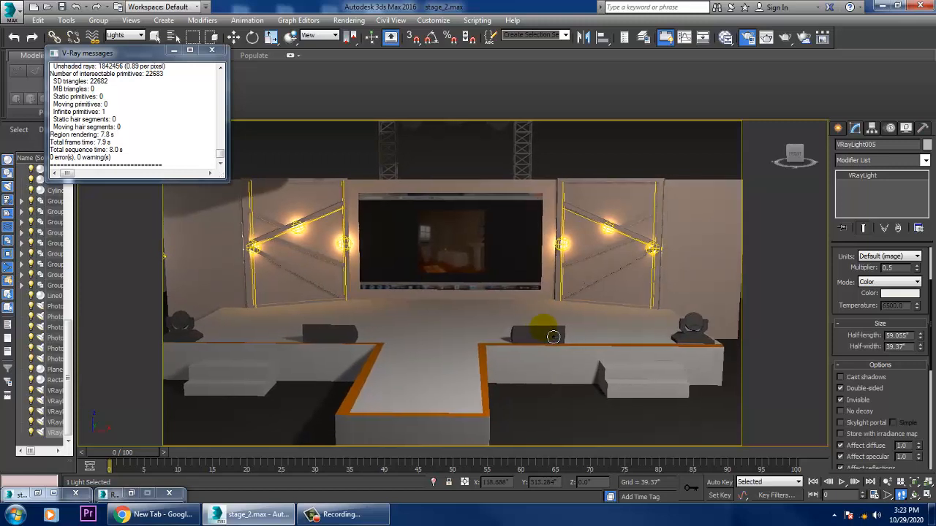
key(ctrl+c)
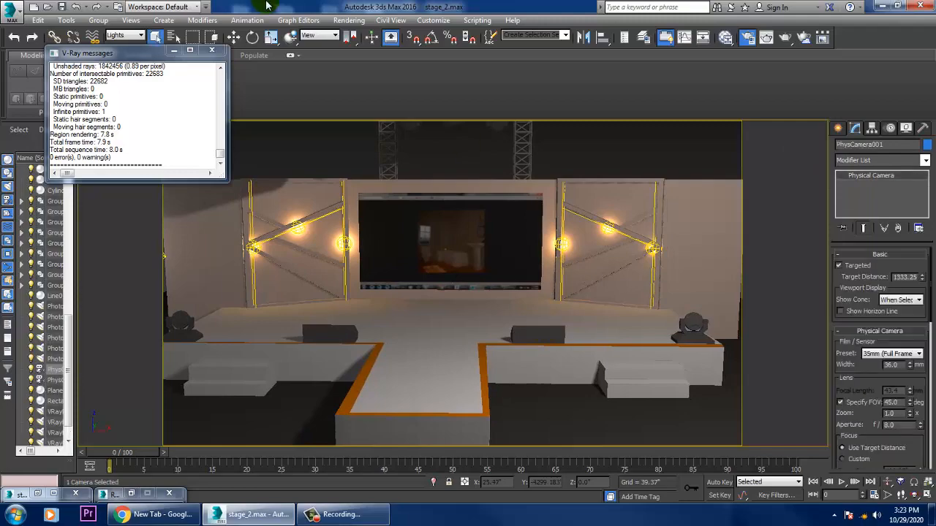
- Start a test render through the new physical camera, stop it during prepass and close the frame buffer
click(351, 20)
click(360, 33)
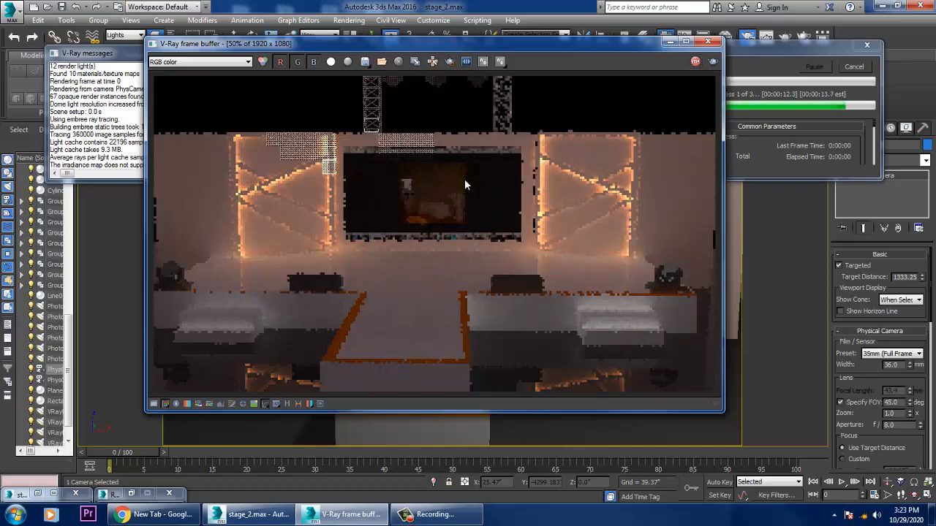
key(Escape)
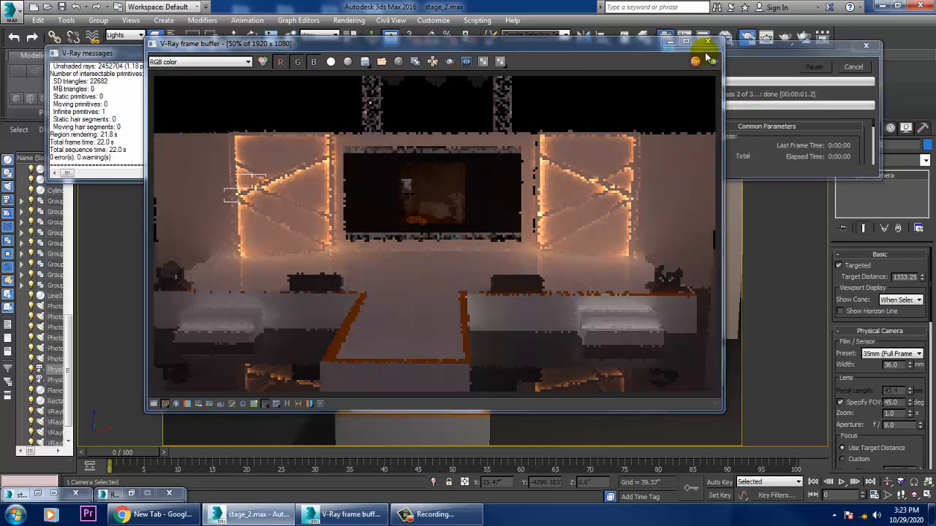
click(707, 42)
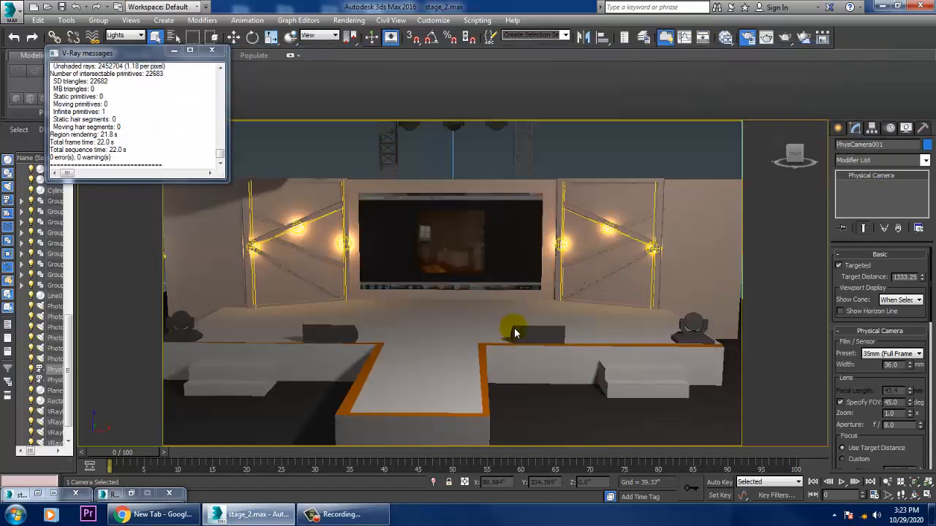
- In the perspective view, set the multiplier of the large plane light at the stage's right side to 7.0
key(p)
scroll(534, 322, up, 5)
alt+middle_drag(544, 300, 589, 334)
click(552, 279)
scroll(588, 334, up, 4)
key(w)
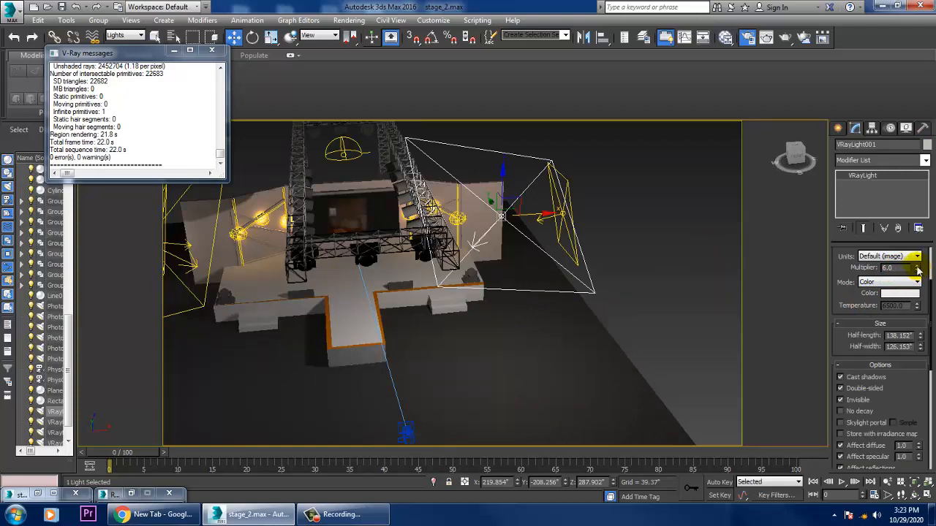
mouse_move(918, 271)
mouse_down()
mouse_move(919, 252)
mouse_move(922, 262)
mouse_up()
key(ctrl+z)
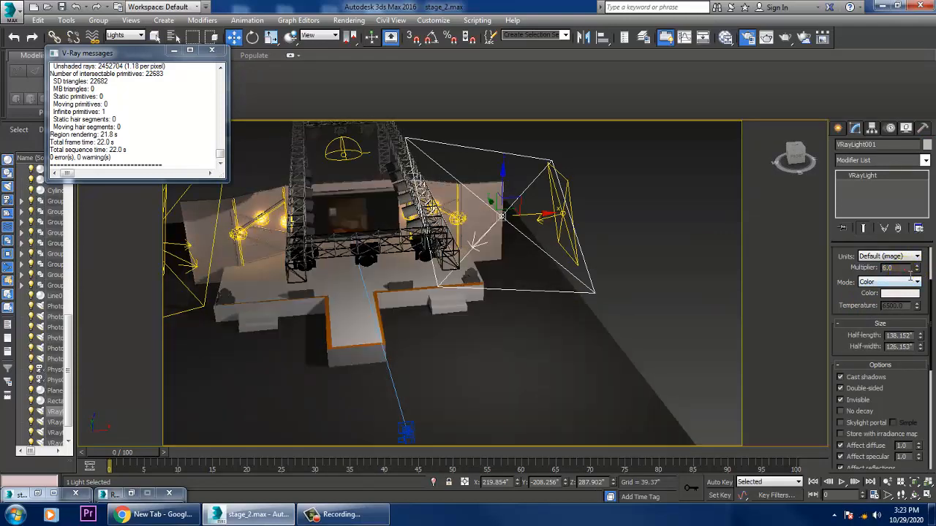
text(2)
key(Return)
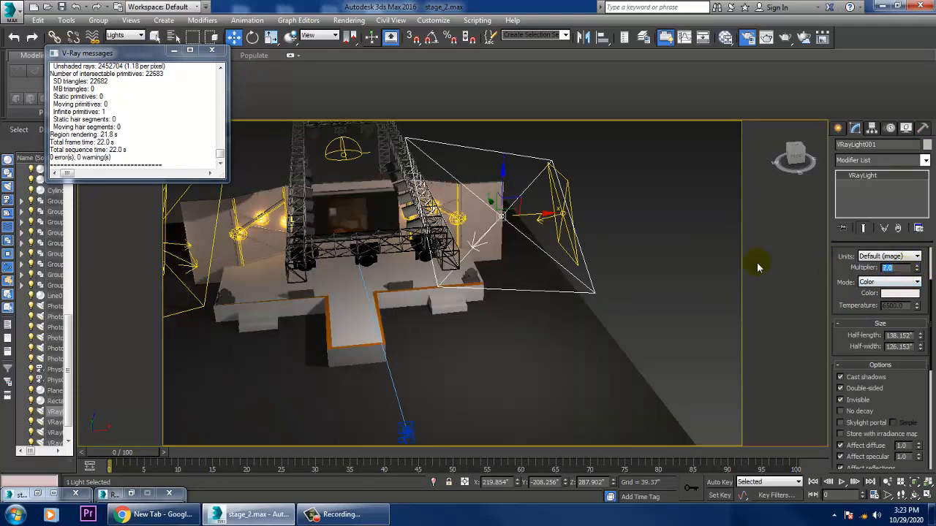
- Set the multiplier of the large plane light at the stage's left side to 2.0 and deselect it
alt+middle_drag(310, 284, 244, 269)
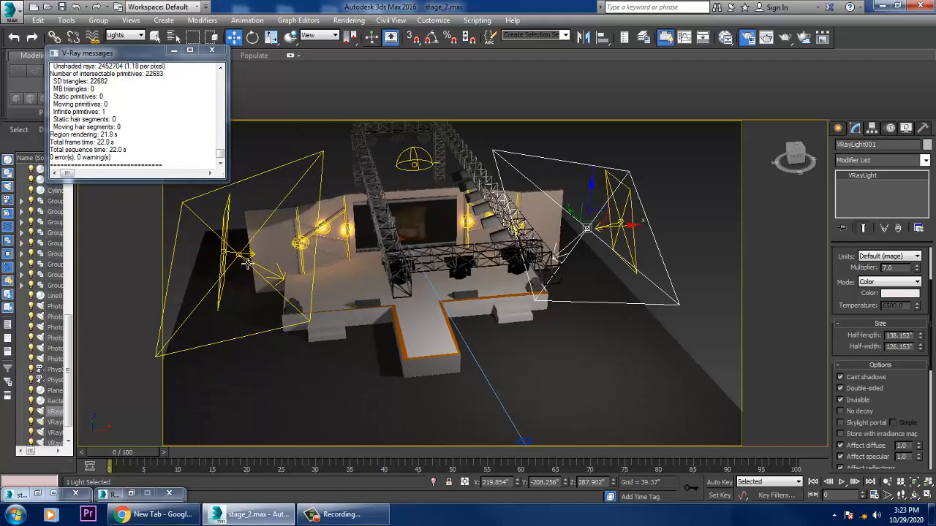
click(247, 261)
click(903, 269)
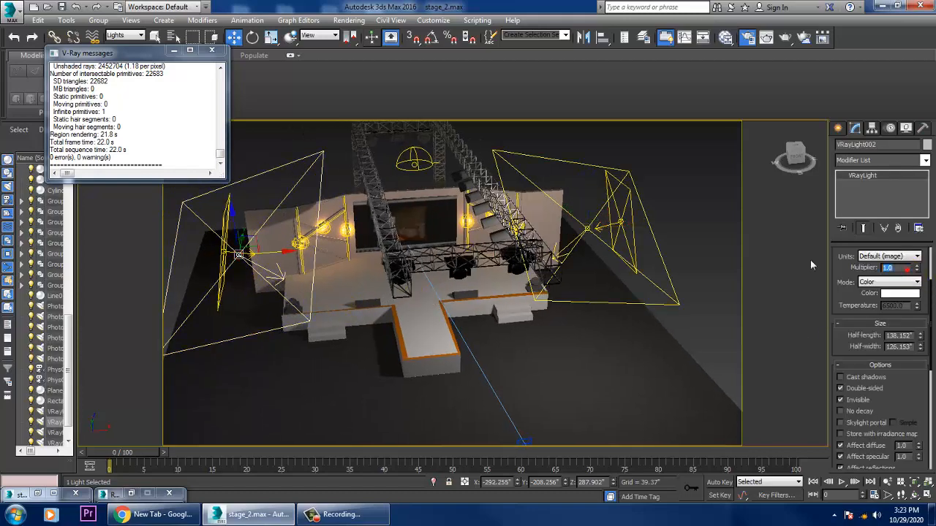
text(2)
key(Return)
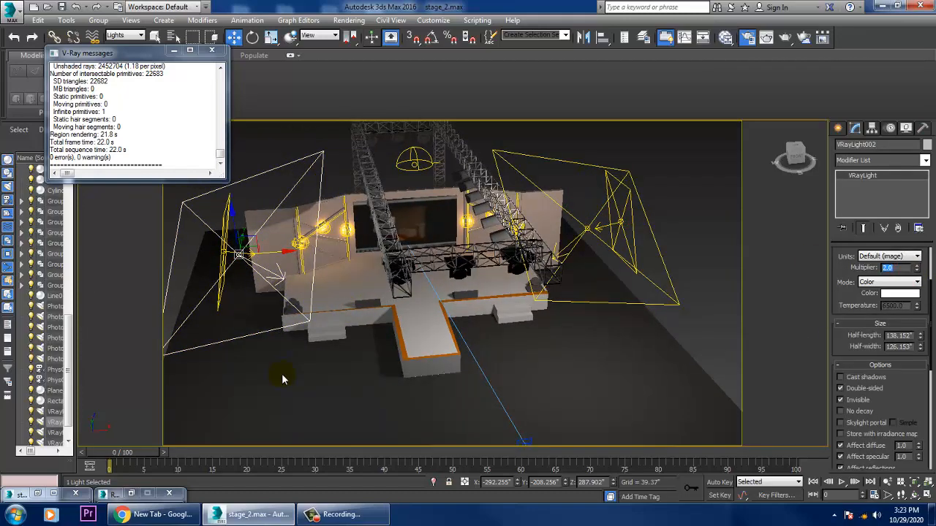
key(ctrl+d)
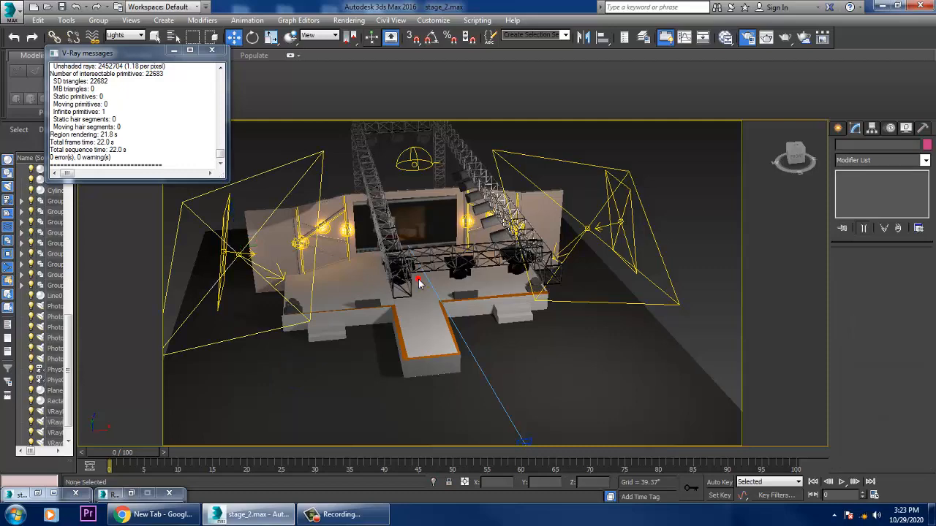
- Render the full stage image through the physical camera with the adjusted plane lights
key(c)
click(349, 19)
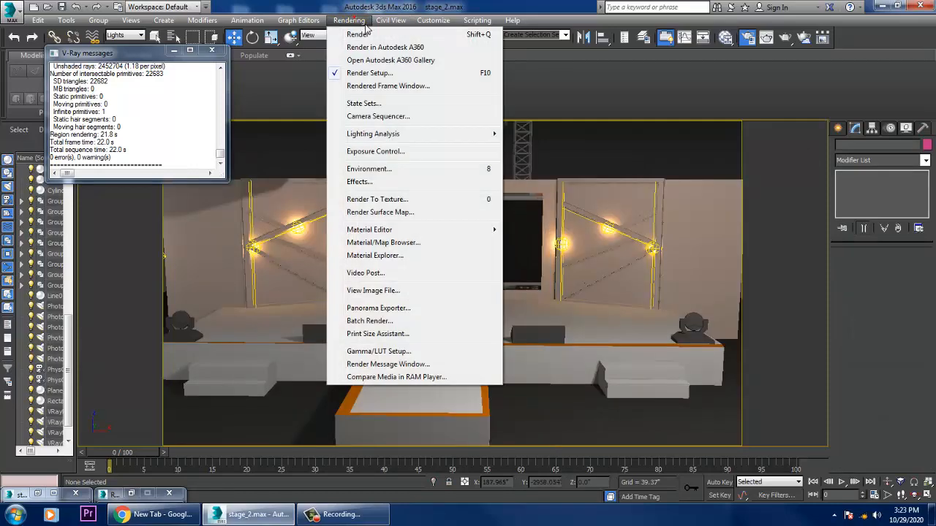
click(362, 34)
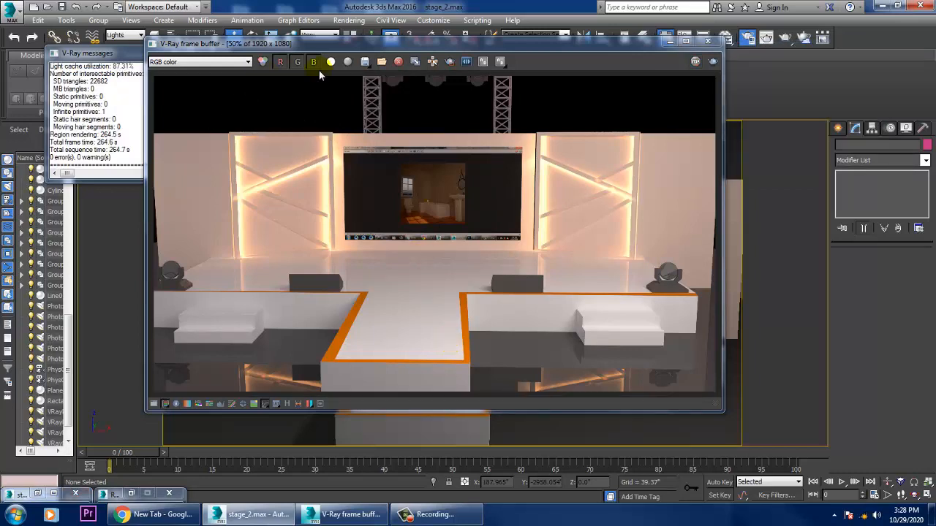
- Save the rendered image to the Desktop as a JPEG named render at quality 100, and close the frame buffer
click(365, 62)
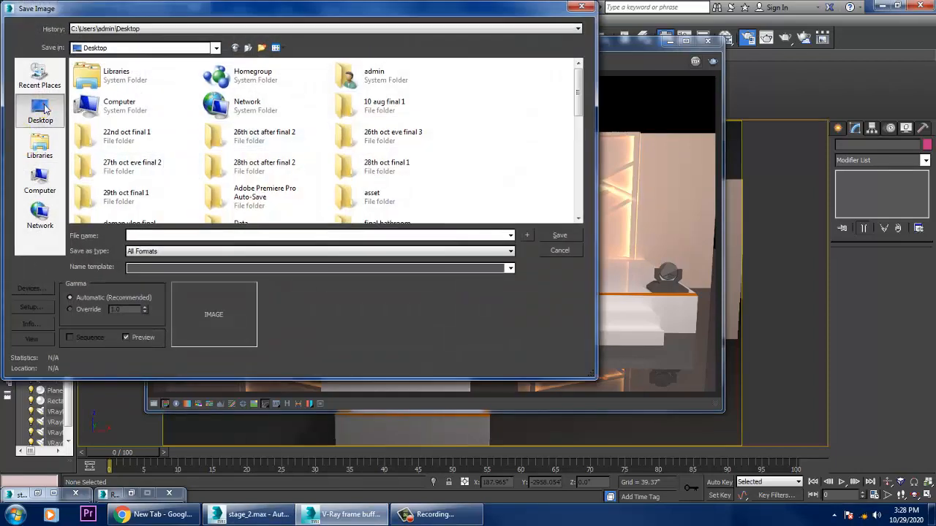
click(41, 109)
click(165, 236)
text(re)
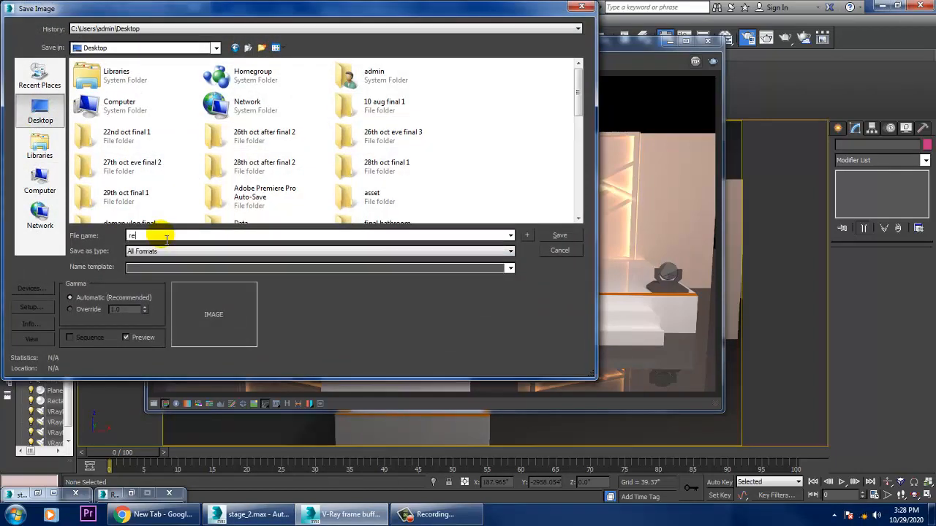
text(nder)
key(Tab)
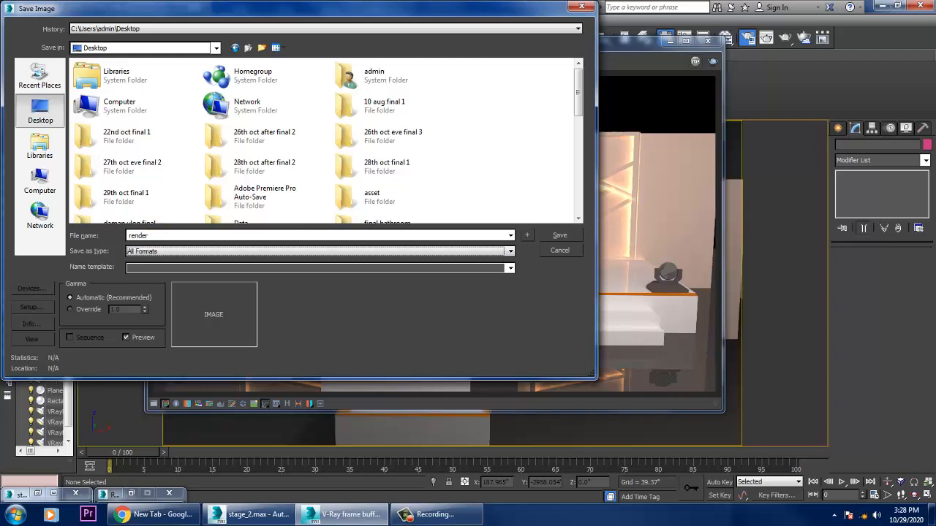
key(j)
key(Return)
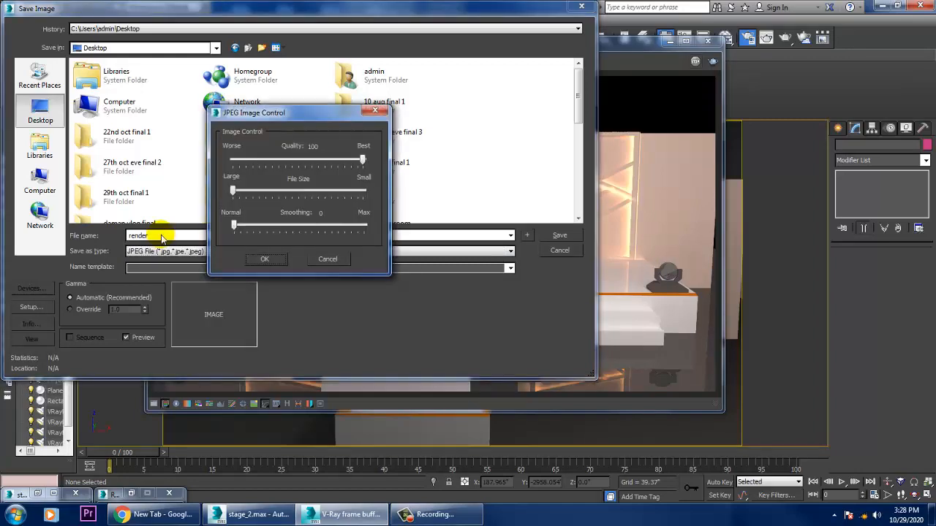
key(Return)
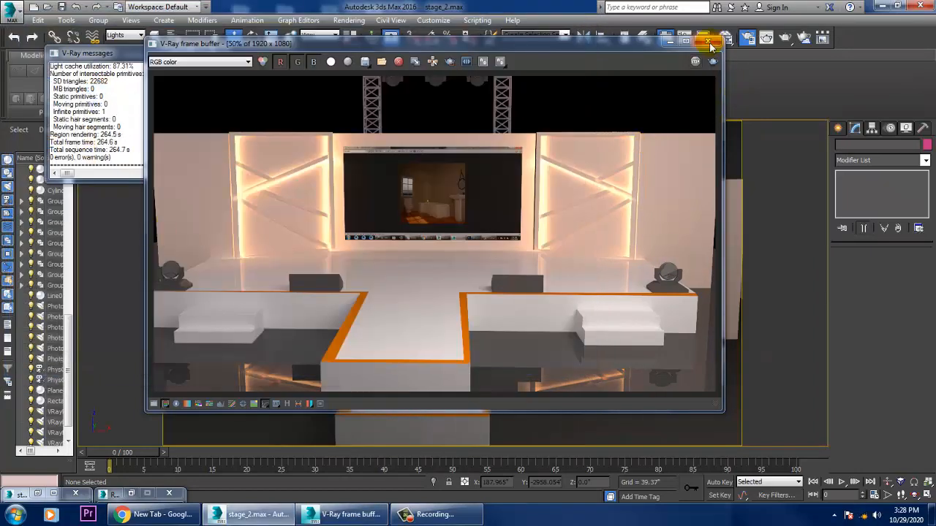
click(709, 42)
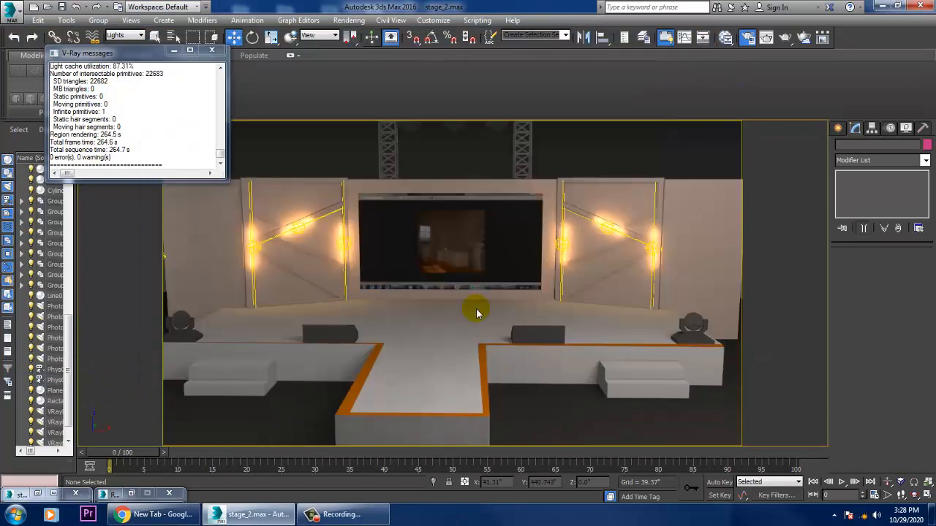
- Select the dome light above the stage in the perspective view and make it a targeted light
scroll(483, 307, down, 2)
alt+middle_drag(483, 307, 550, 339)
scroll(549, 336, up, 5)
middle_drag(551, 261, 542, 329)
scroll(541, 327, up, 2)
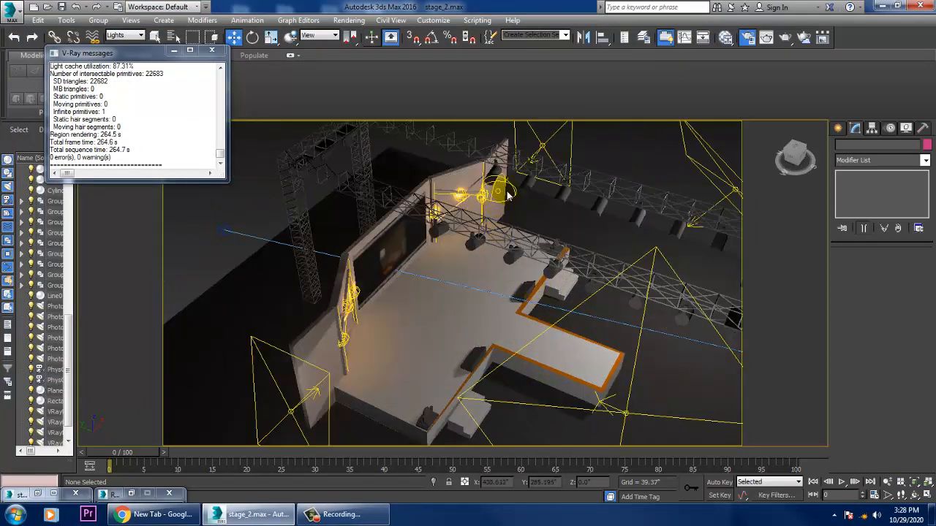
click(505, 196)
drag(505, 162, 504, 194)
alt+middle_drag(512, 219, 844, 329)
scroll(578, 293, up, 4)
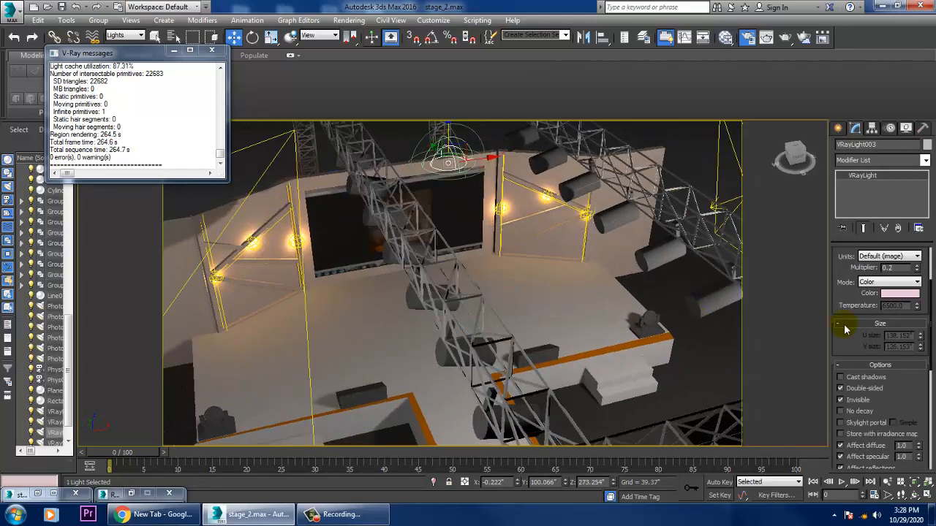
drag(835, 282, 845, 351)
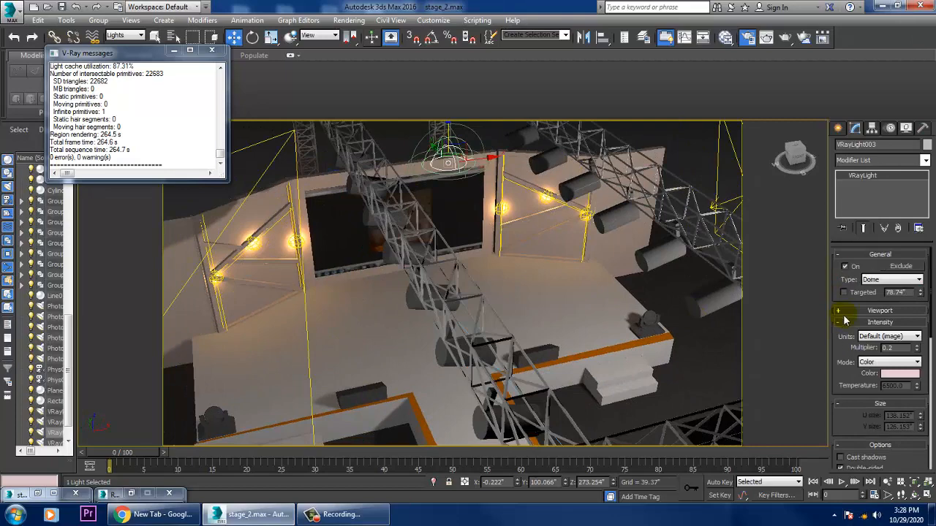
click(844, 292)
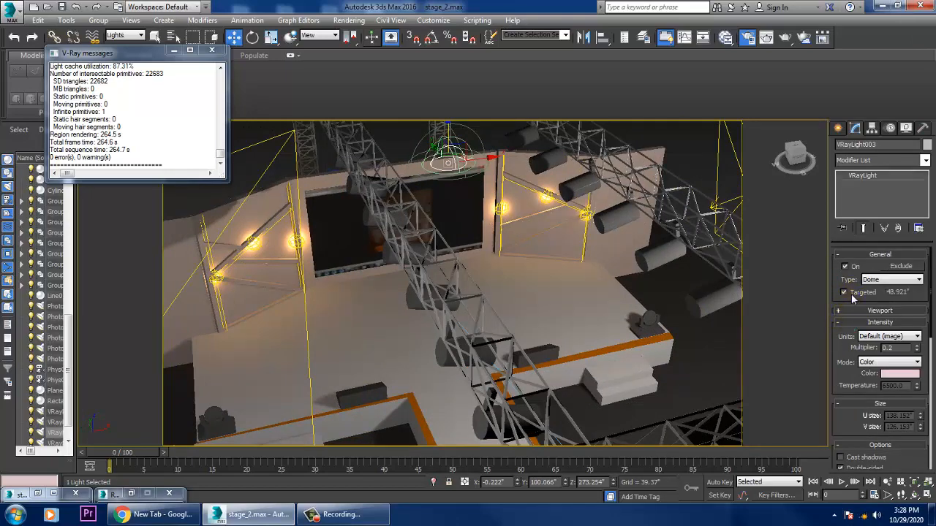
- Move the dome light's target straight down toward the stage floor, to a height of about 25 inches
alt+middle_drag(473, 193, 458, 216)
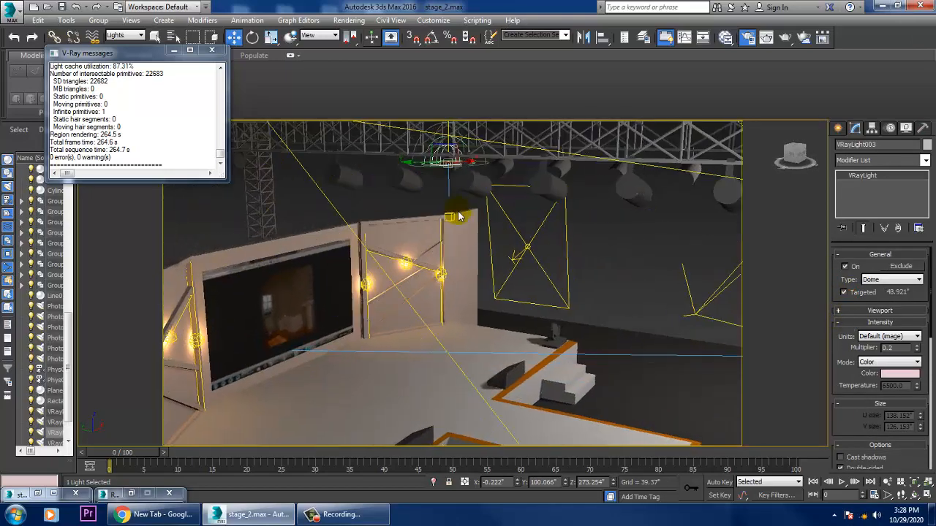
click(448, 219)
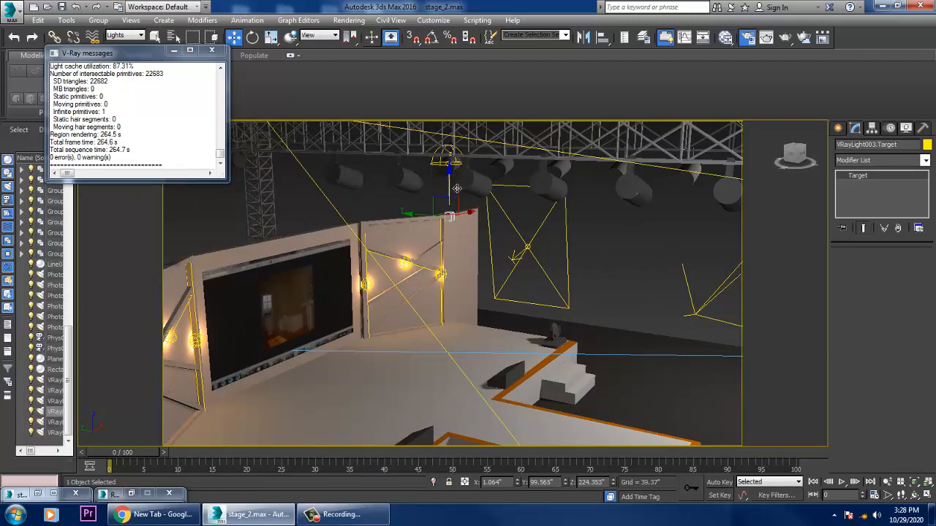
drag(456, 188, 453, 382)
alt+middle_drag(490, 334, 548, 322)
scroll(527, 305, down, 3)
scroll(512, 309, down, 2)
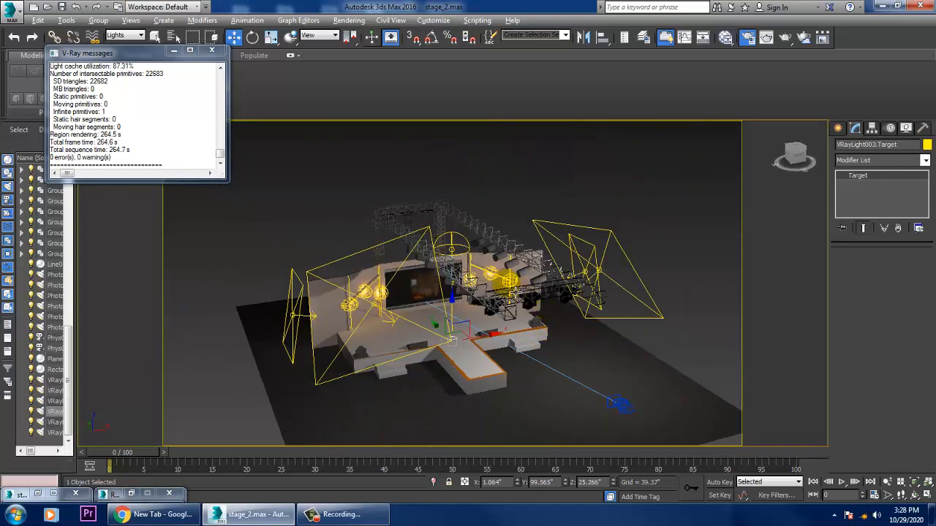
- Try moving the large plane light at the stage's right side along its X axis and undo the move
alt+middle_drag(516, 291, 541, 287)
click(607, 264)
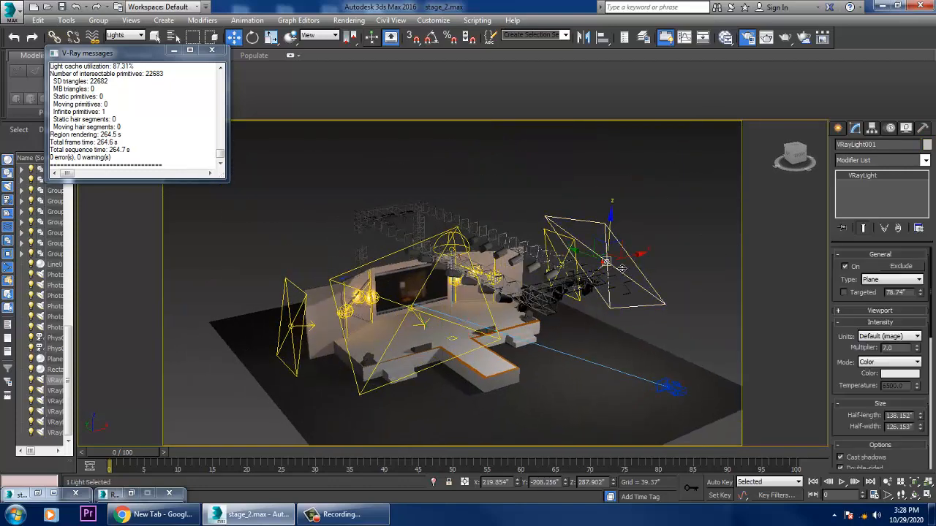
drag(648, 259, 673, 276)
key(ctrl+z)
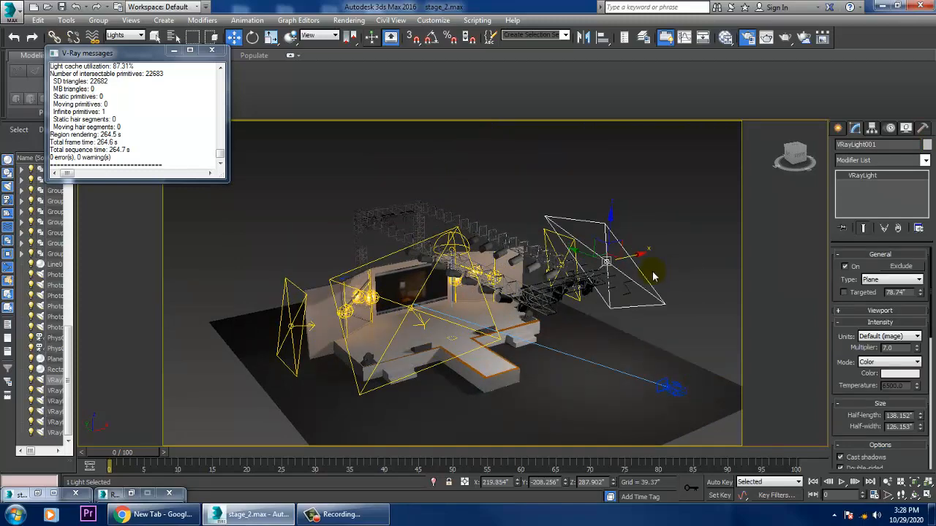
- Check the reference image of the stage lighting and minimize it again
mouse_move(590, 293)
alt+middle_down()
mouse_move(588, 304)
mouse_move(603, 285)
alt+middle_up()
double_click(29, 493)
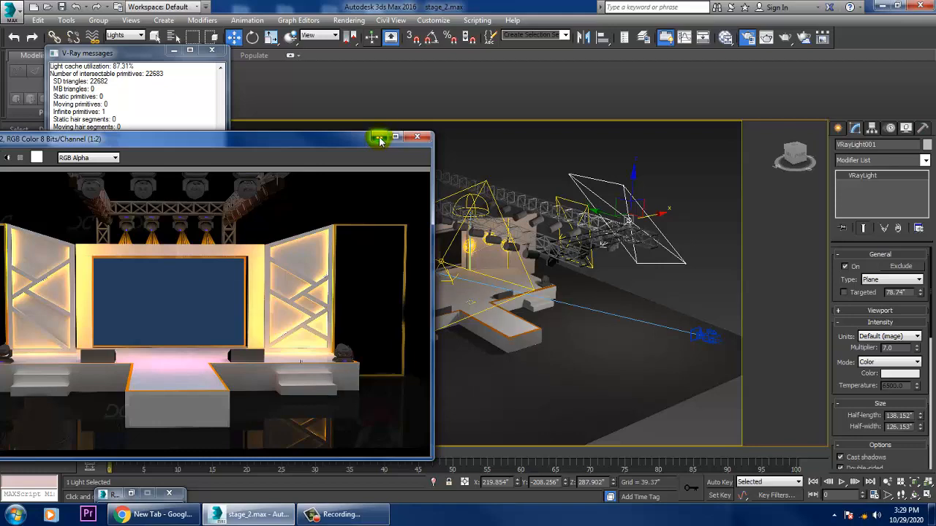
click(380, 138)
- Move the dome light down and toward the stage front, to about Y 57.8 and Z 203.7 inches
alt+middle_drag(560, 266, 530, 240)
scroll(530, 240, up, 5)
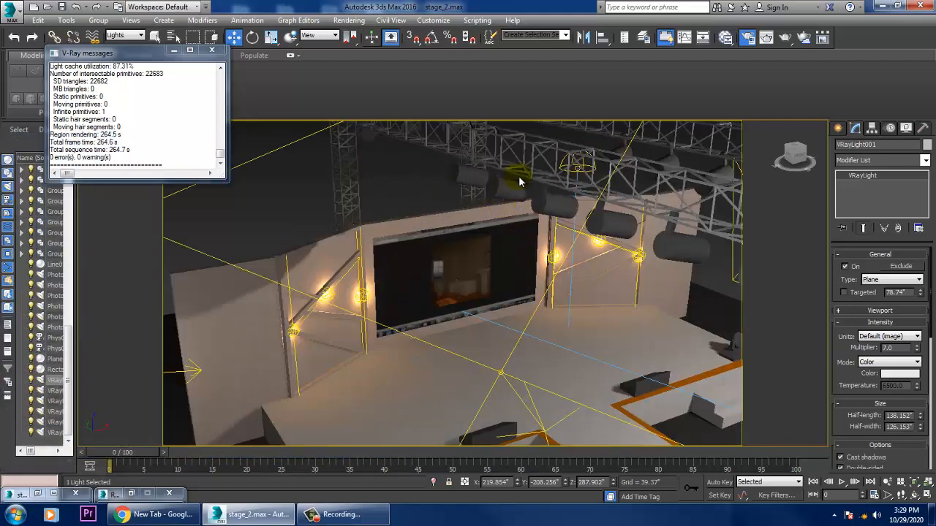
alt+middle_drag(589, 165, 581, 165)
click(579, 164)
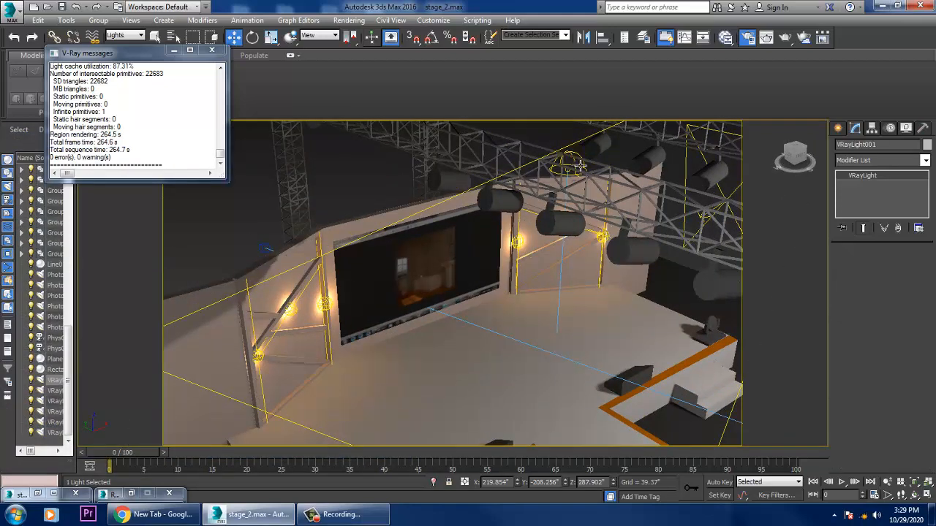
drag(578, 157, 586, 286)
key(e)
key(w)
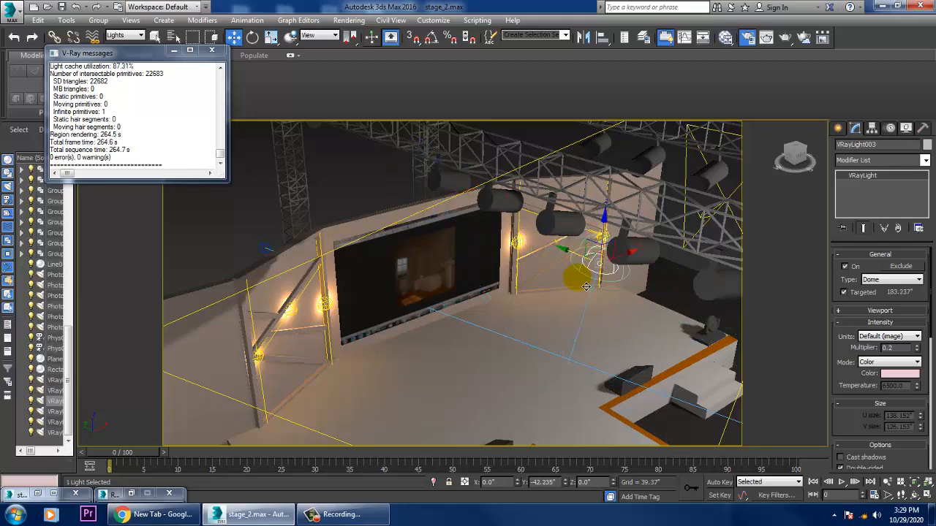
alt+middle_drag(591, 299, 721, 335)
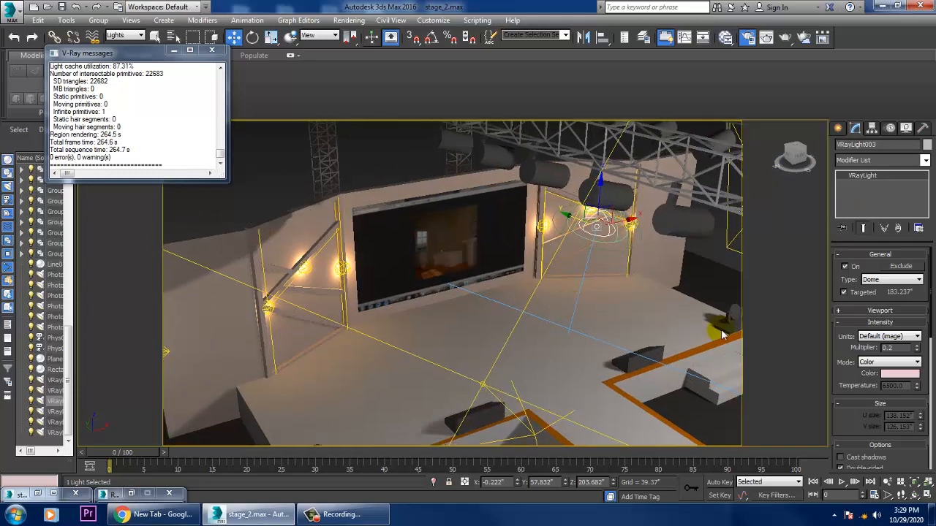
- Enable the No decay option for the dome light
mouse_move(925, 349)
mouse_down()
mouse_move(911, 188)
mouse_move(928, 402)
mouse_move(913, 174)
mouse_move(929, 334)
mouse_move(919, 362)
mouse_up()
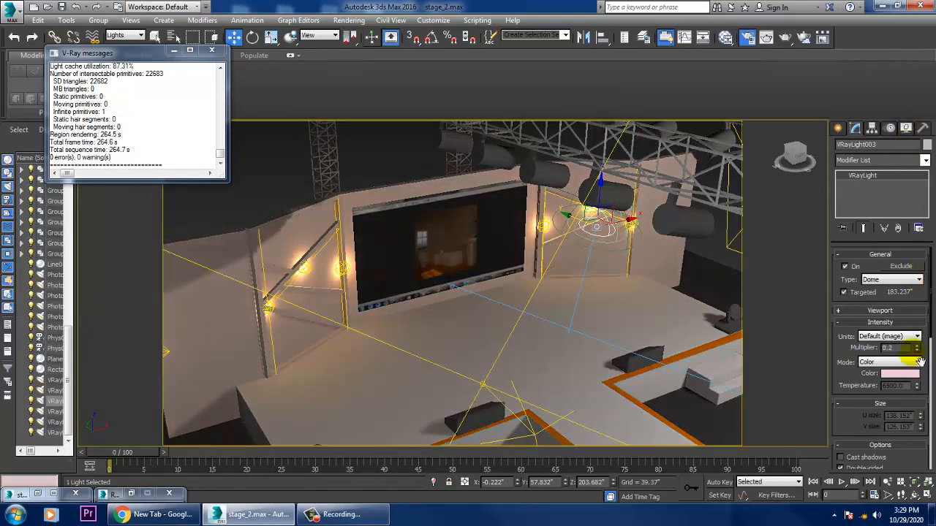
drag(854, 404, 857, 273)
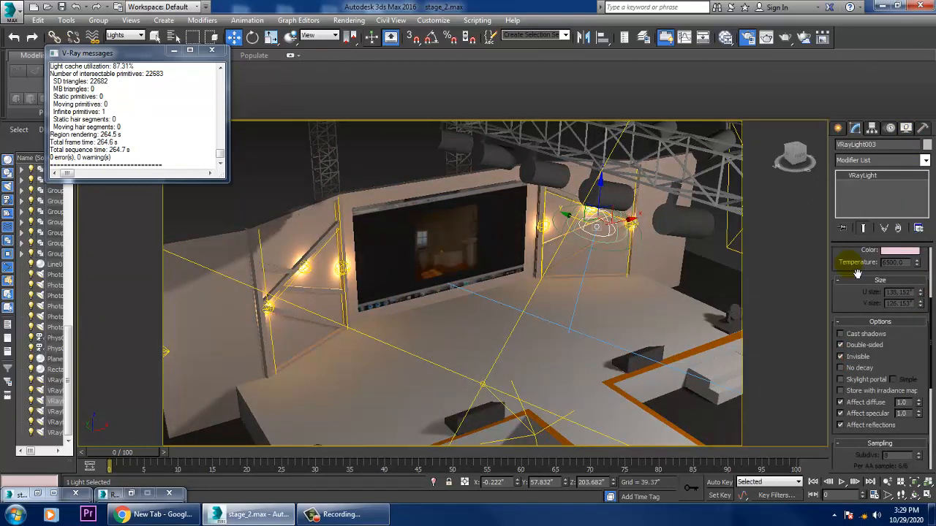
scroll(854, 269, down, 2)
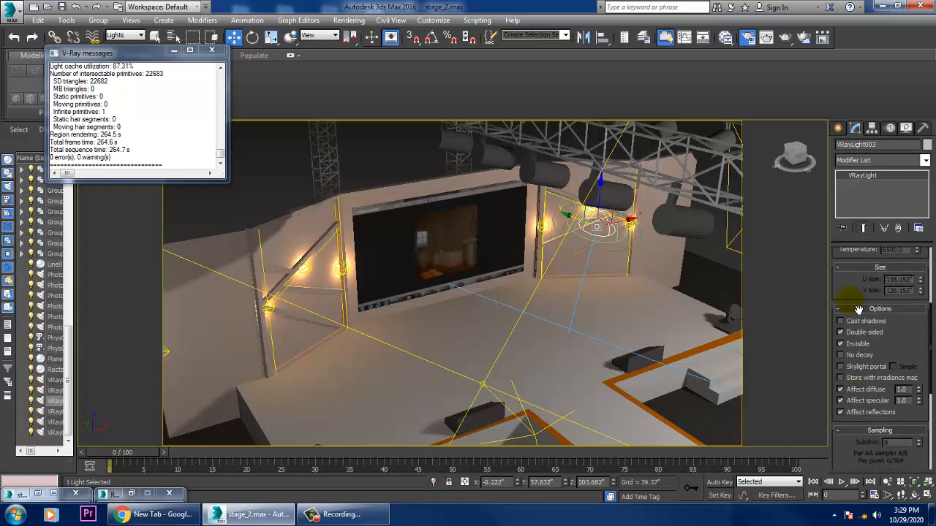
click(854, 356)
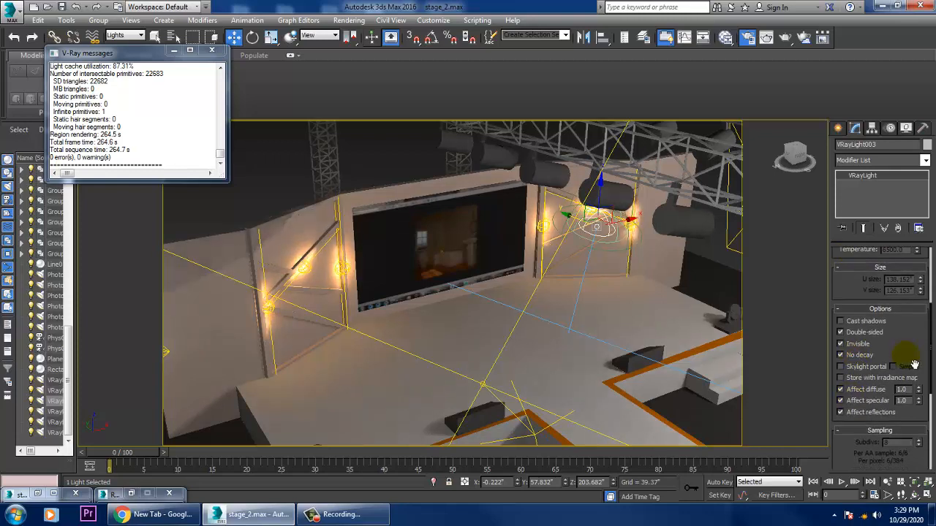
- Reduce the dome light's photon emission target radius to 0.0 and its emit radius to about 1.181 inches
drag(914, 365, 914, 324)
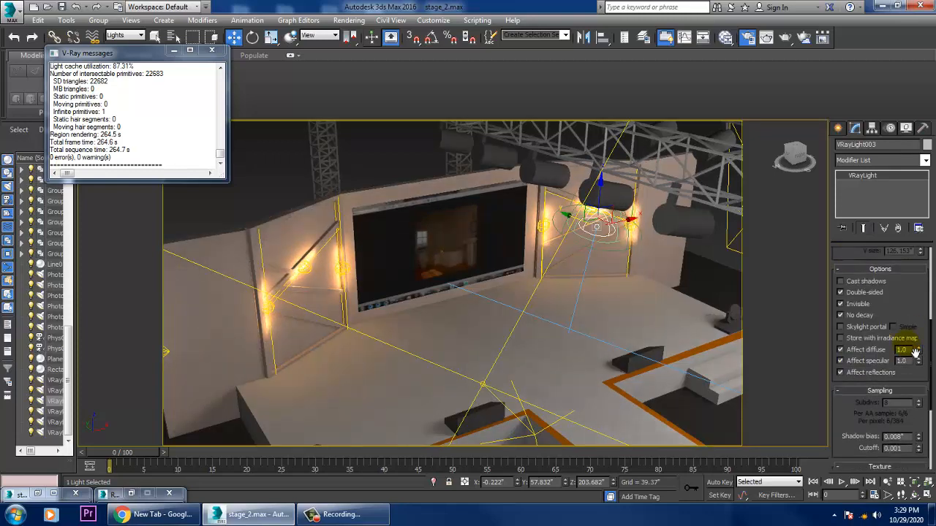
drag(853, 381, 865, 277)
click(882, 417)
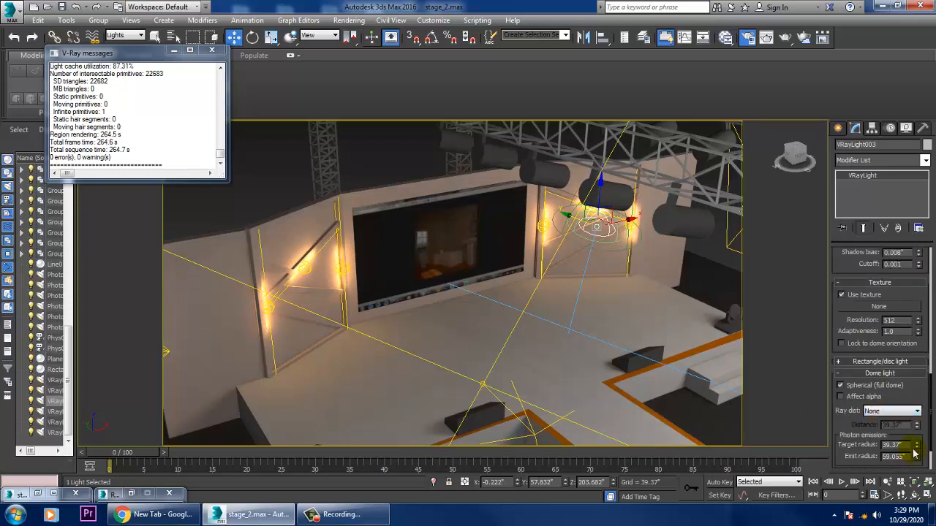
drag(918, 476, 929, 16)
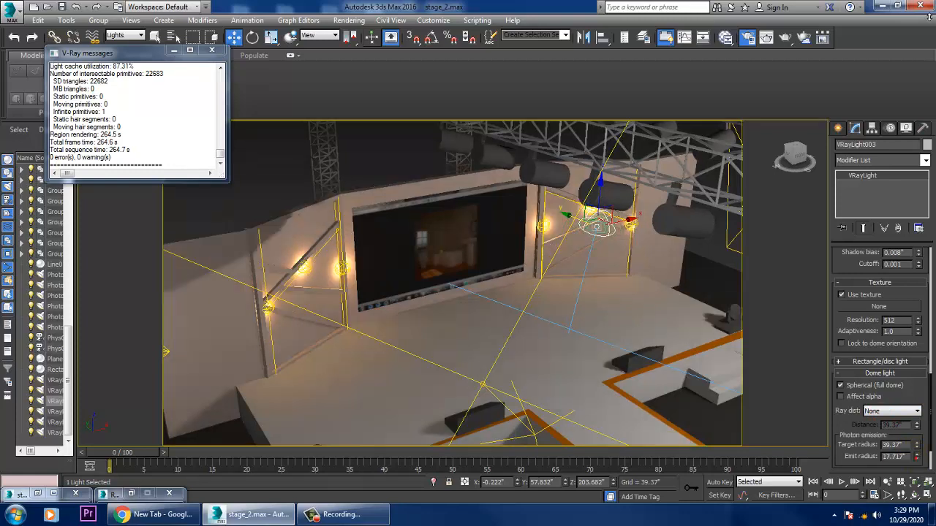
right_click(917, 457)
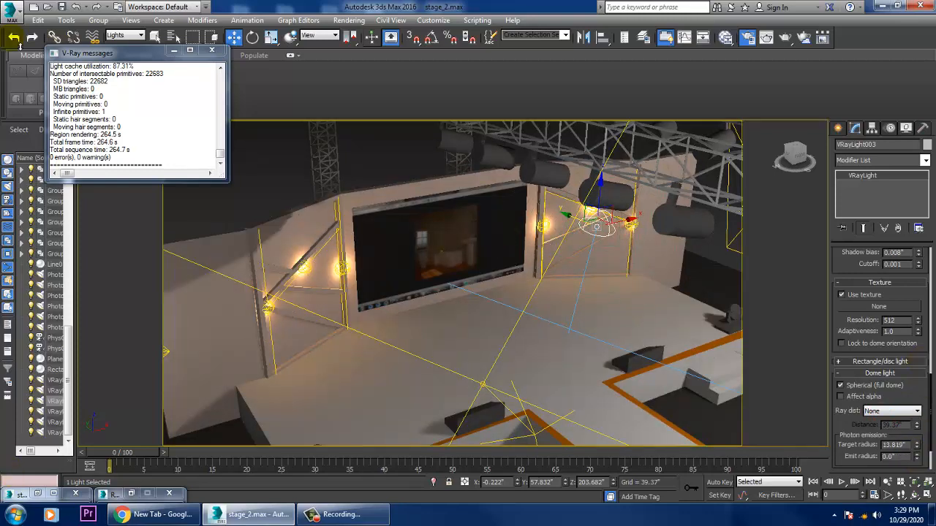
drag(925, 15, 11, 14)
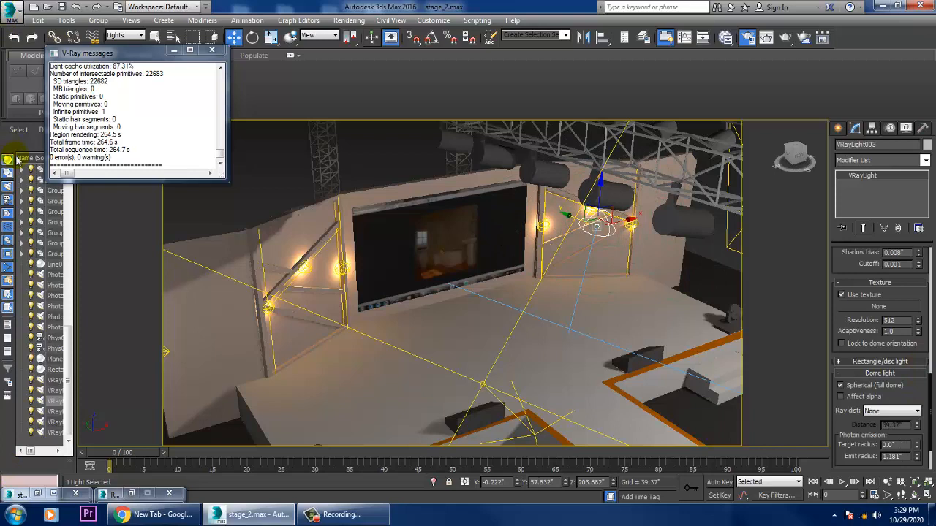
- Raise the dome light's intensity multiplier to 20.0
scroll(877, 420, up, 5)
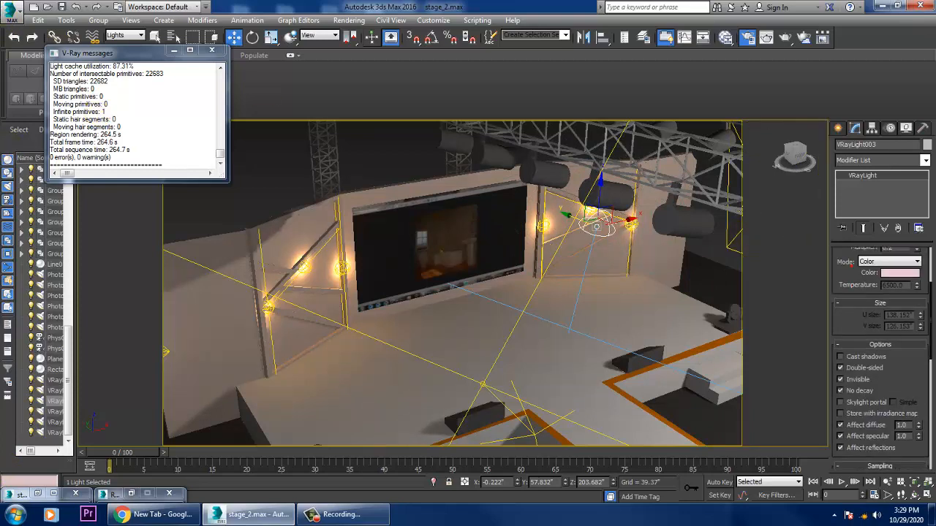
scroll(869, 366, up, 3)
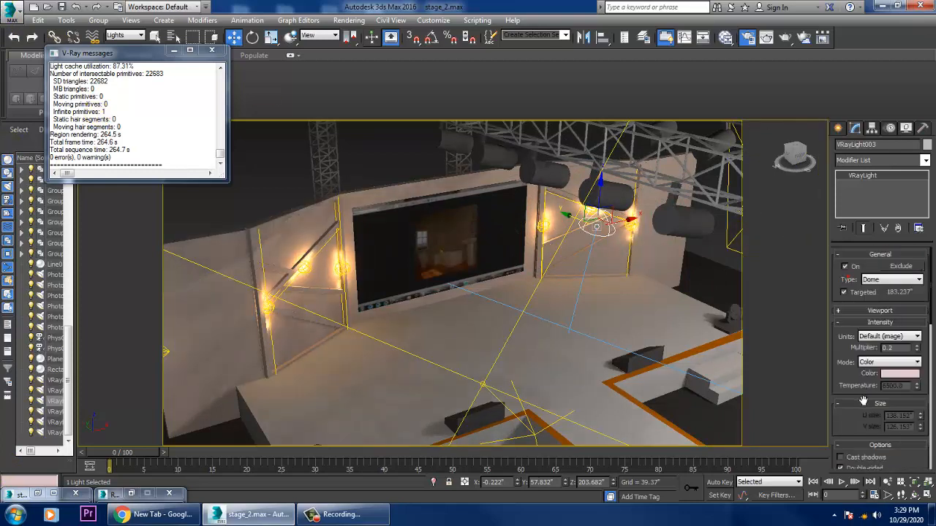
drag(918, 351, 913, 327)
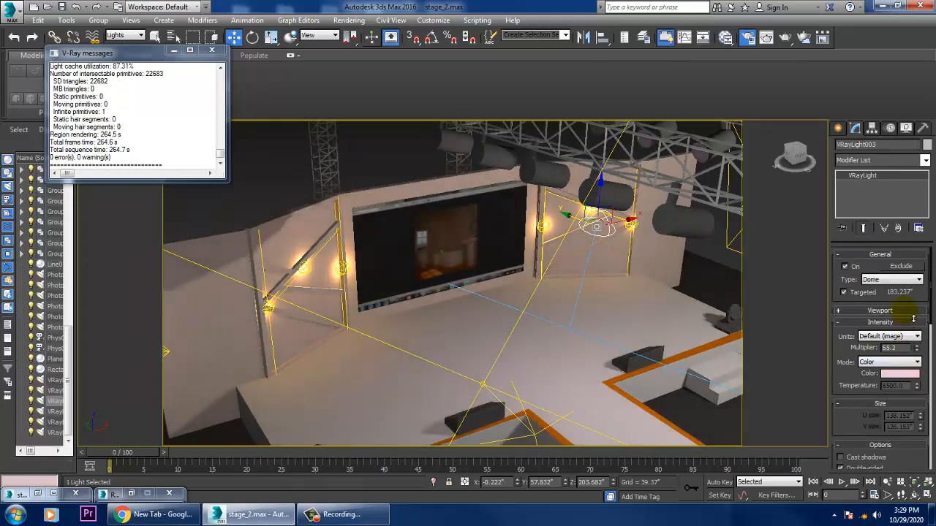
drag(916, 333, 918, 334)
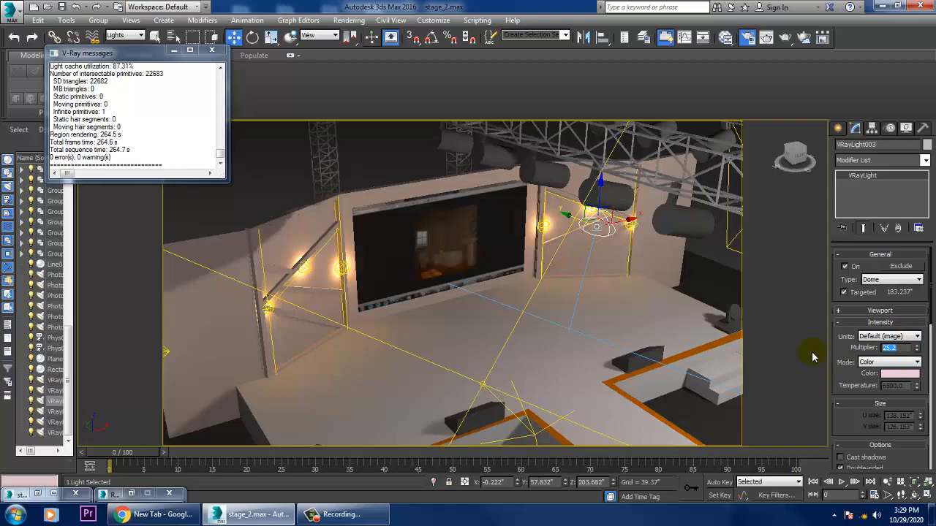
text(20)
key(Return)
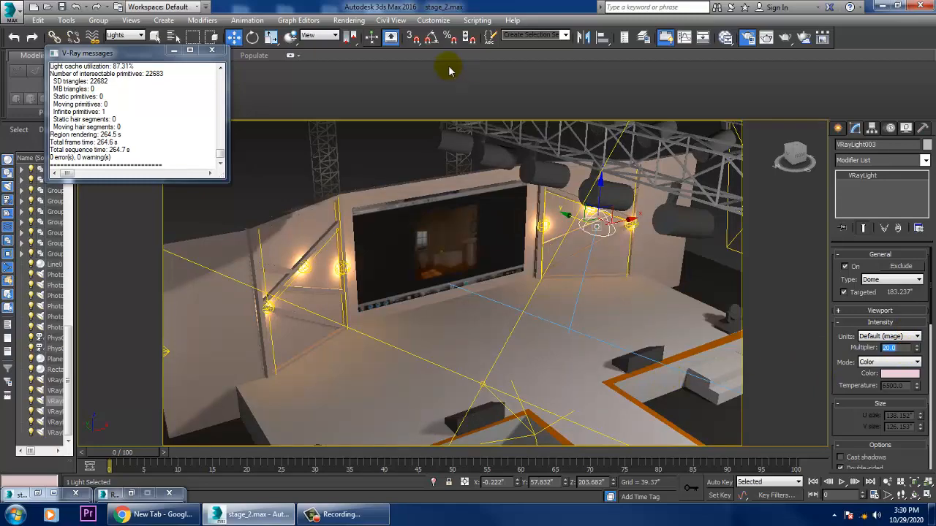
- Test-render the perspective view with the raised dome light intensity and close the frame buffer
click(348, 20)
click(355, 34)
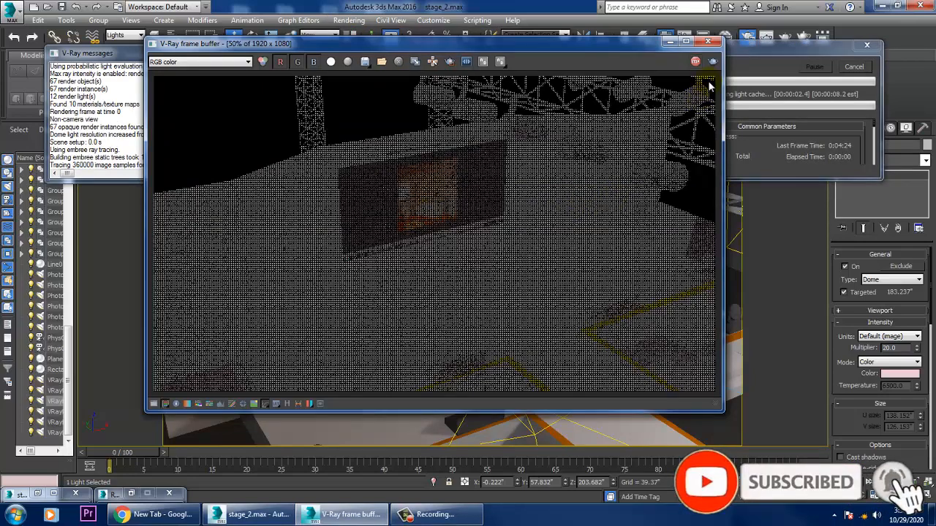
click(706, 41)
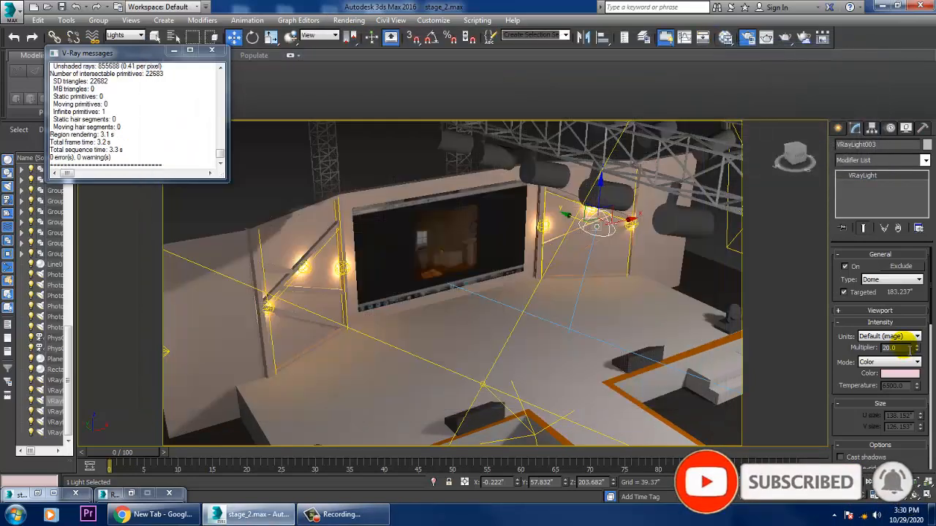
- Set the dome light's intensity multiplier to 2.0 and test-render the perspective view
text(2)
key(Return)
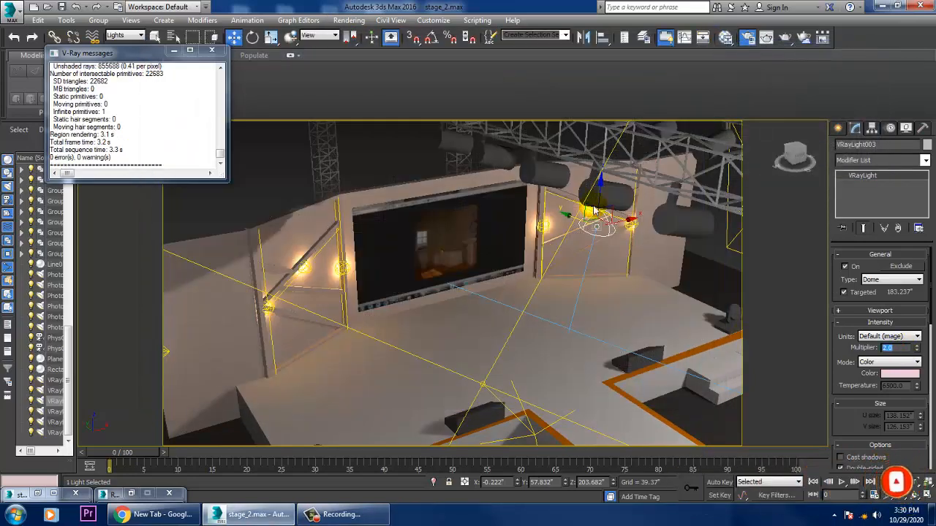
click(348, 20)
click(362, 33)
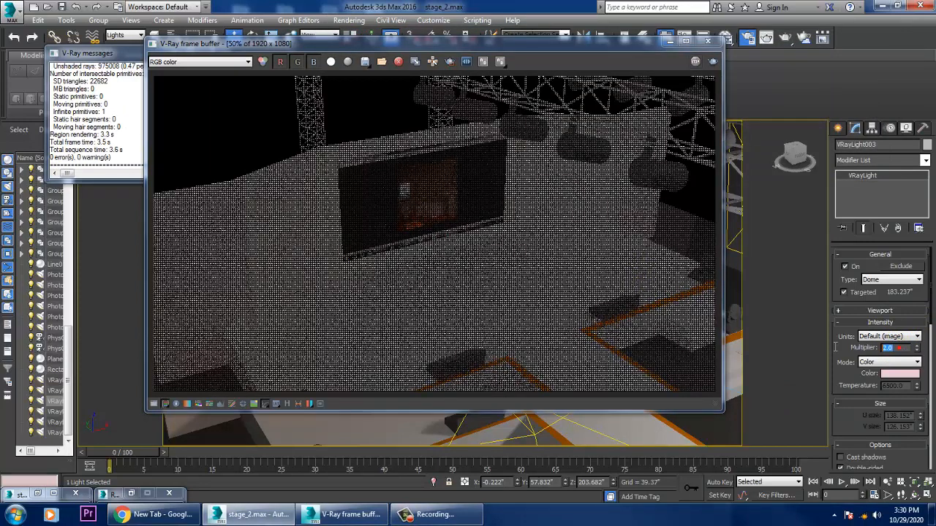
- Set the dome light's intensity multiplier to 0.05, test-render the view again and close the frame buffer
text(0.0)
click(713, 63)
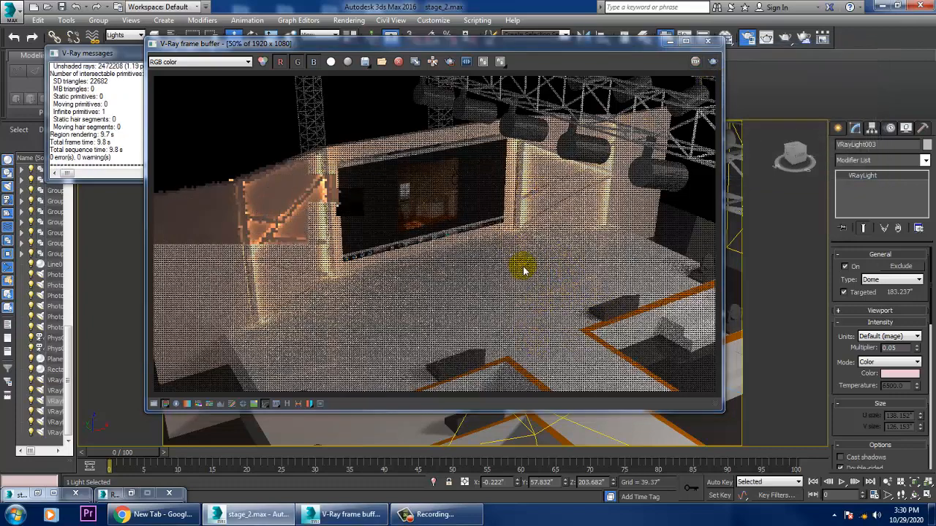
click(711, 43)
- Enable the reflection/refraction environment override in the V-Ray render settings
alt+middle_drag(558, 302, 596, 218)
scroll(446, 271, down, 5)
click(630, 176)
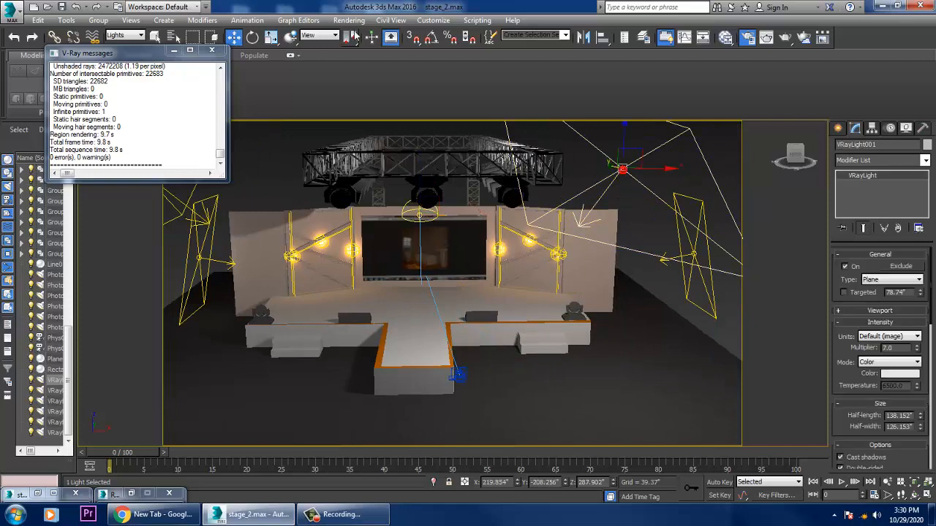
click(349, 20)
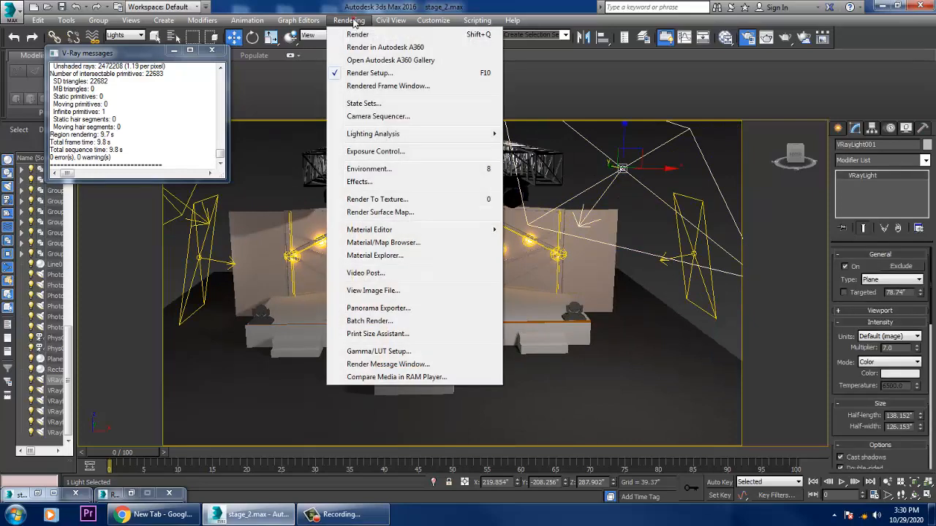
click(375, 73)
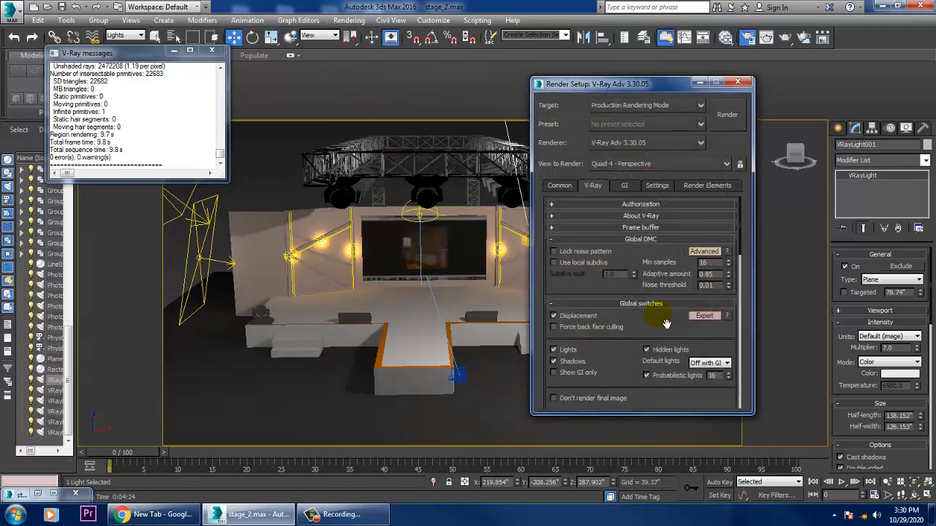
scroll(634, 348, down, 8)
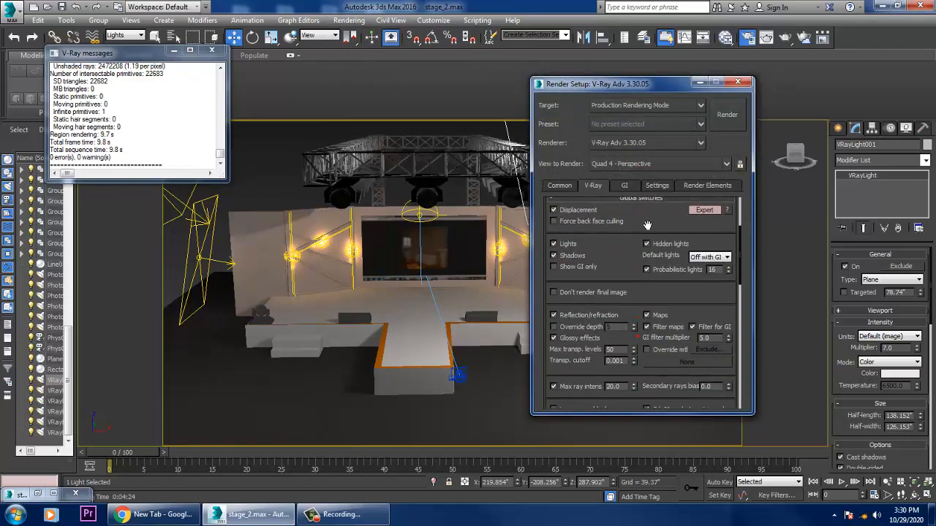
scroll(660, 167, up, 3)
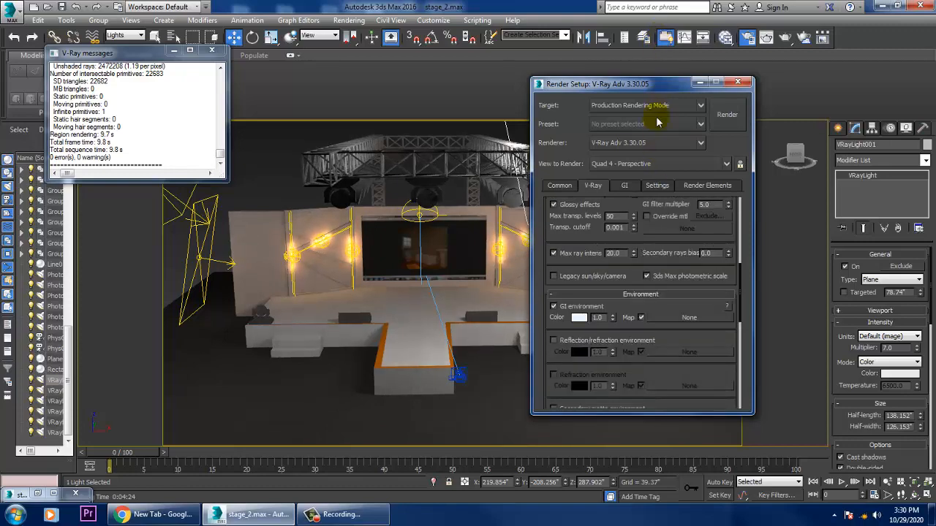
click(592, 341)
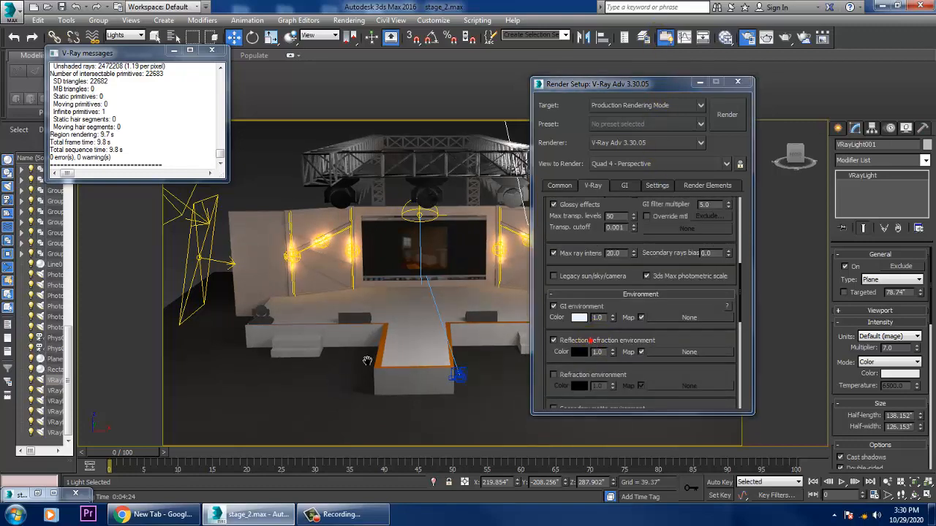
- Test-render a closer front view of the stage, stop the render and close the frame buffer
scroll(361, 347, up, 5)
middle_drag(382, 361, 391, 362)
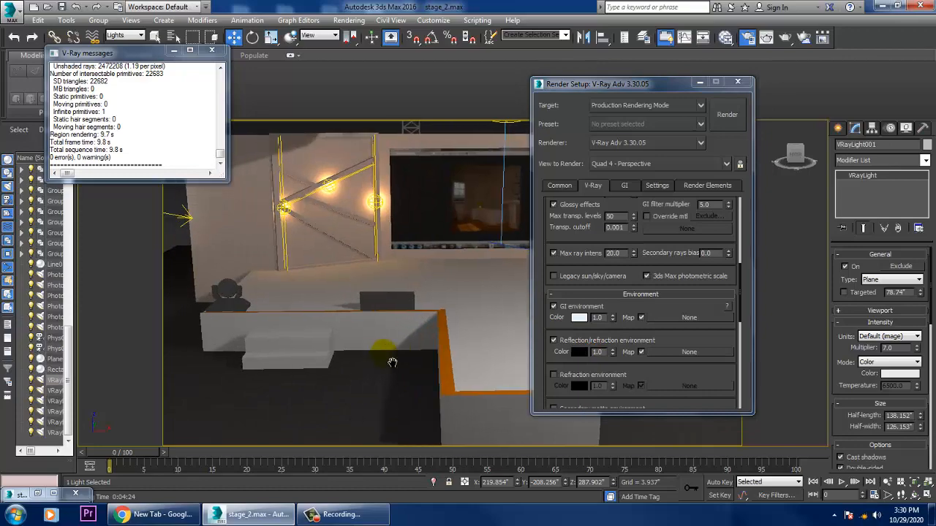
click(724, 119)
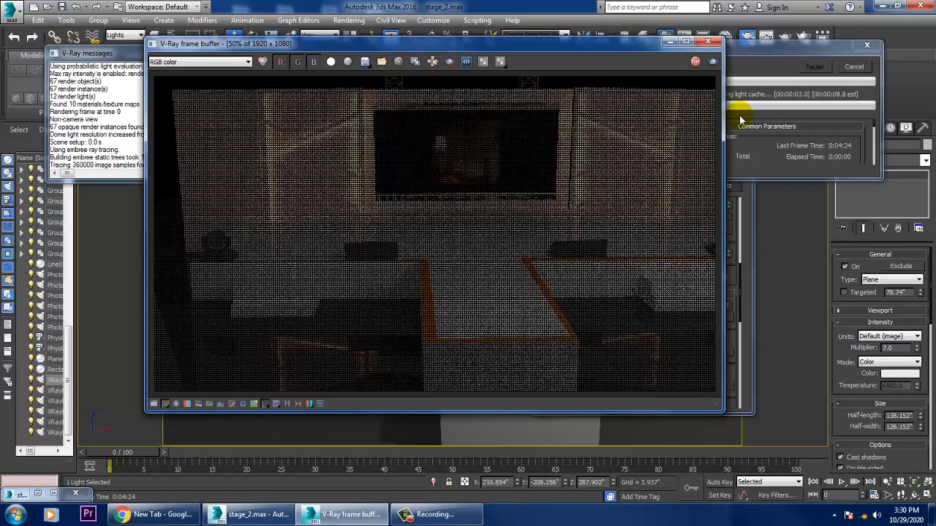
click(695, 62)
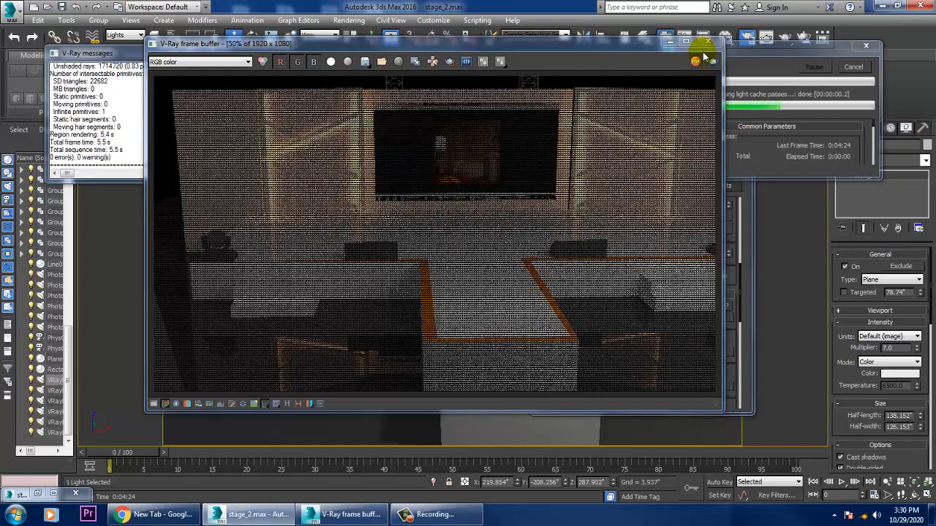
click(708, 43)
- Disable the GI environment override, test-render the stage and close the frame buffer
click(554, 307)
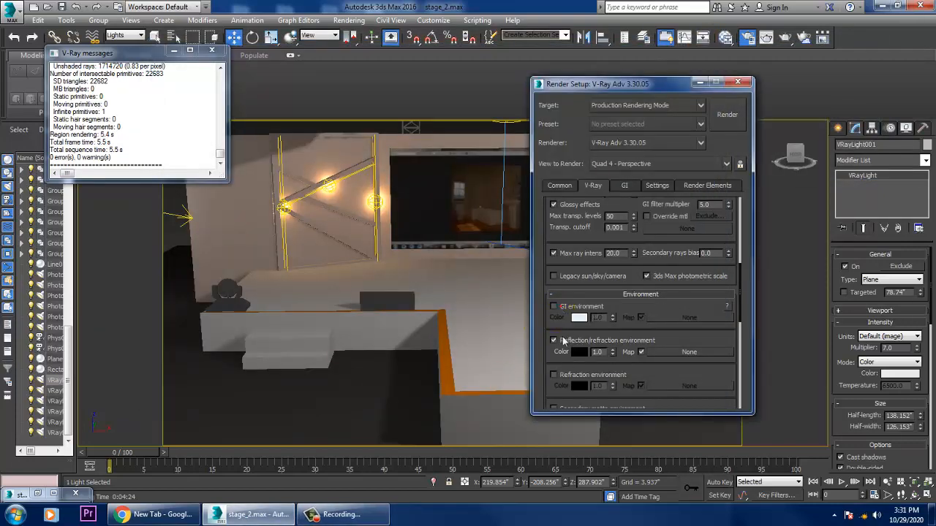
click(728, 126)
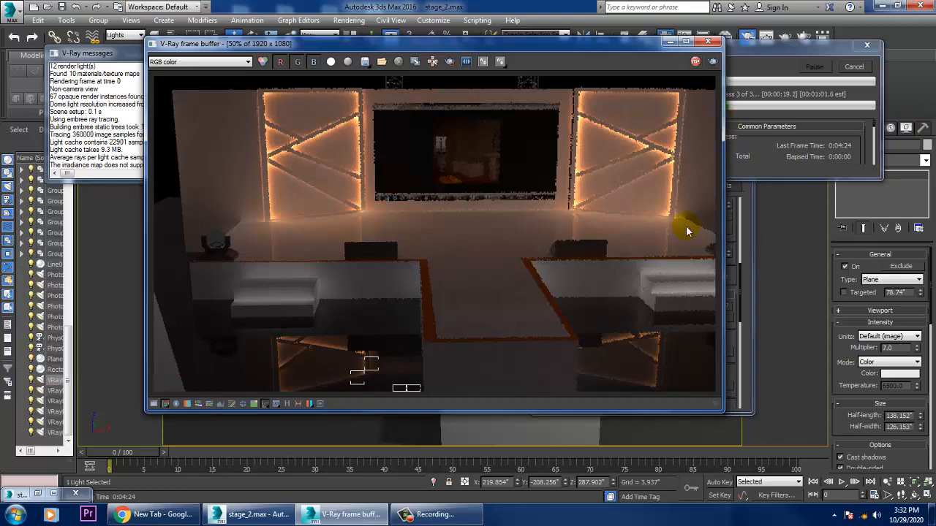
click(709, 41)
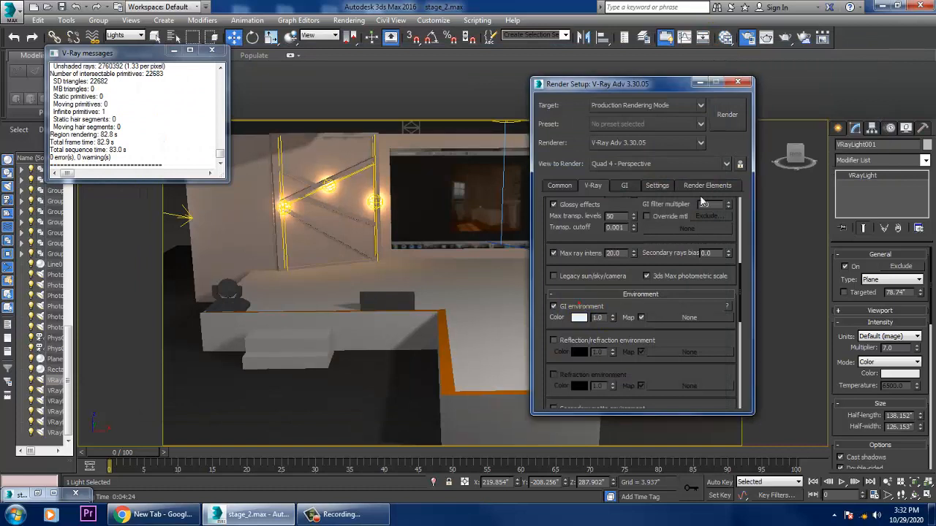
- Change the GI environment colour to light blue, RGB 153, 206, 255
click(578, 317)
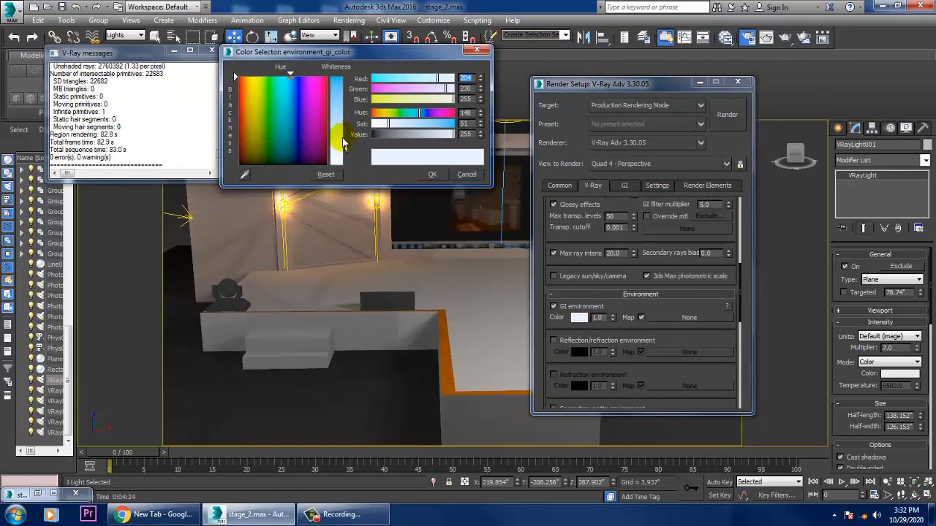
drag(337, 143, 337, 133)
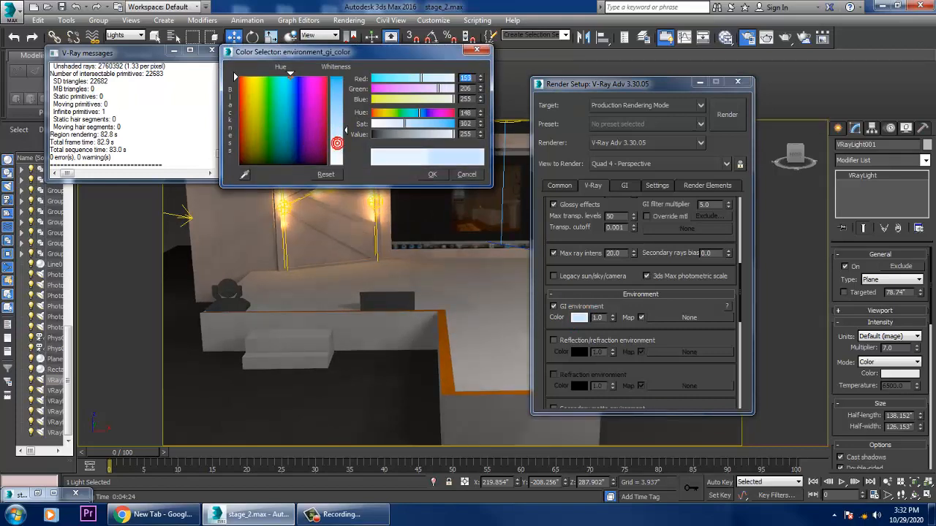
click(433, 174)
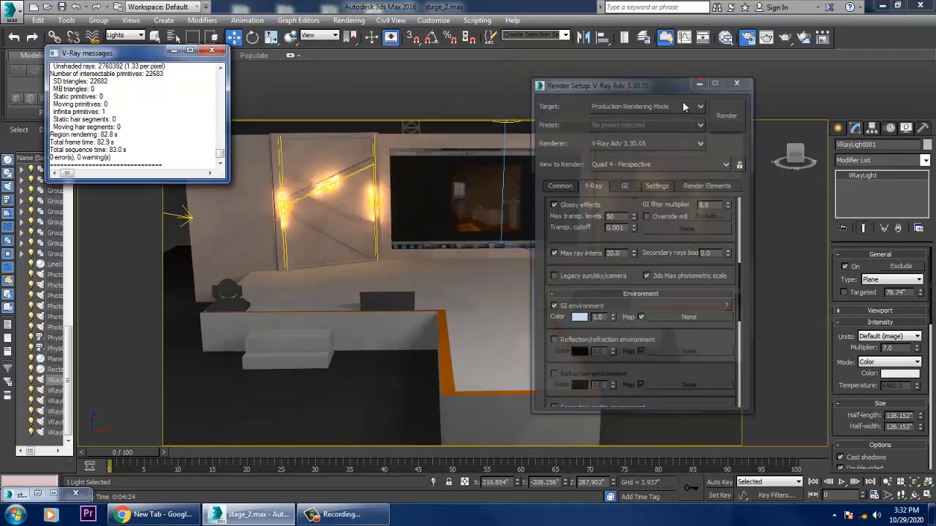
- Minimize the render settings, test-render the stage from an angled perspective and close the frame buffer
click(700, 83)
middle_drag(554, 220, 521, 292)
click(349, 20)
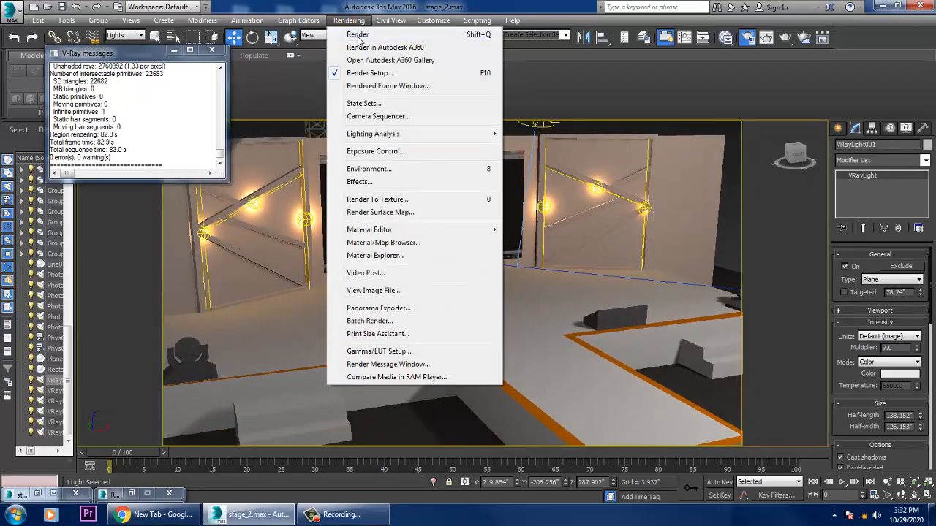
click(355, 34)
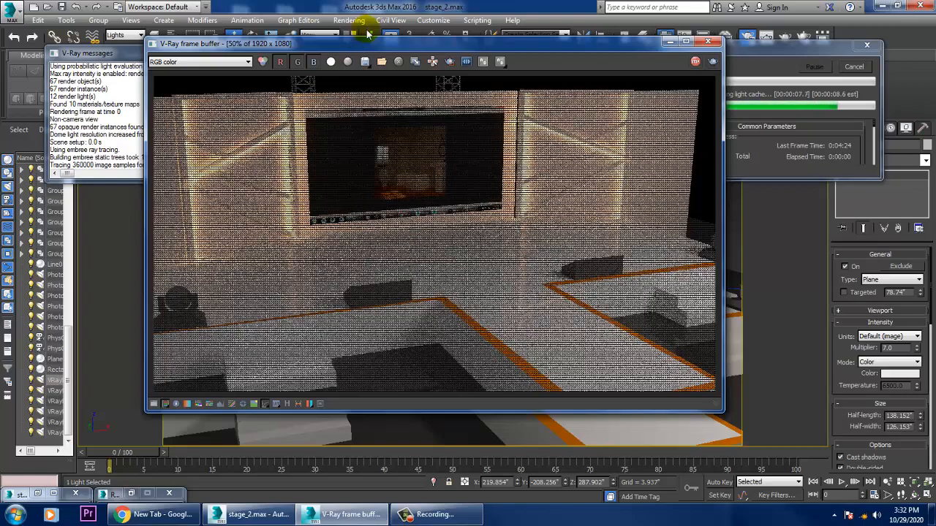
click(708, 41)
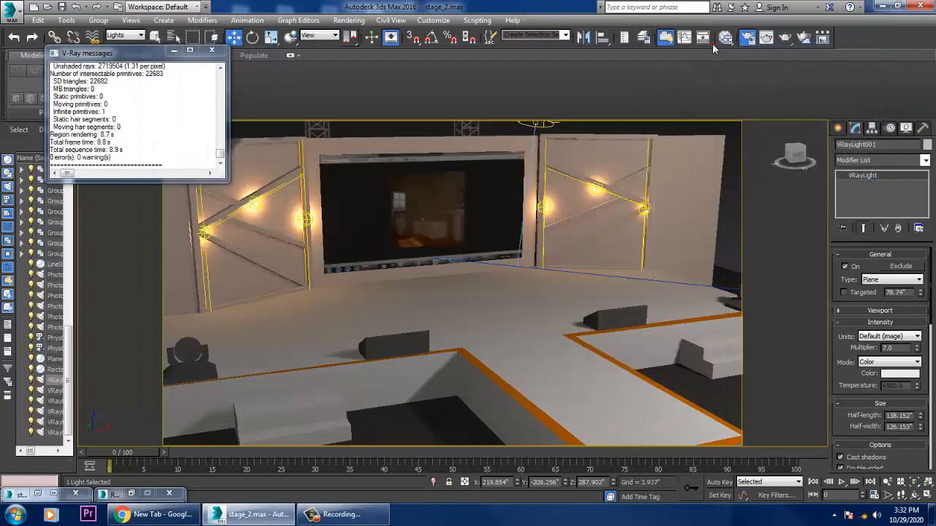
- Switch the viewport to the PhysCamera001 view and minimize the V-Ray messages window
key(c)
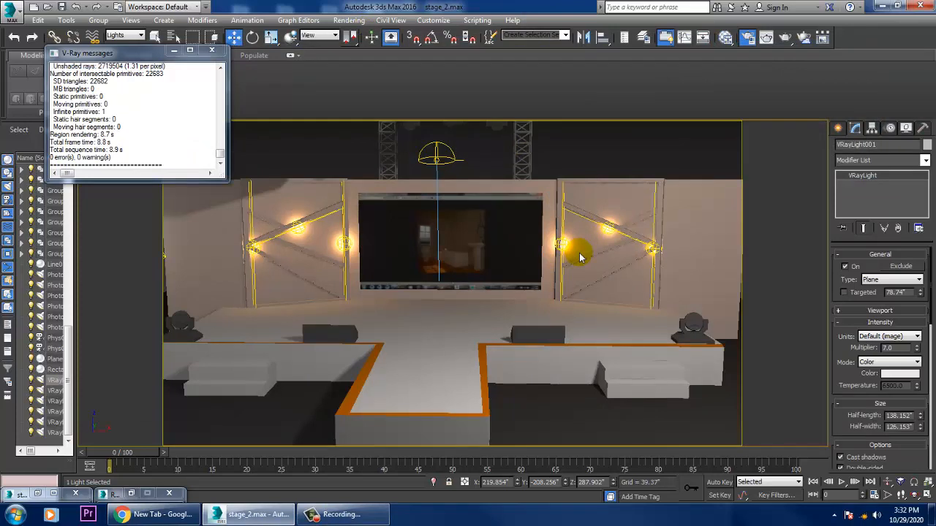
click(175, 53)
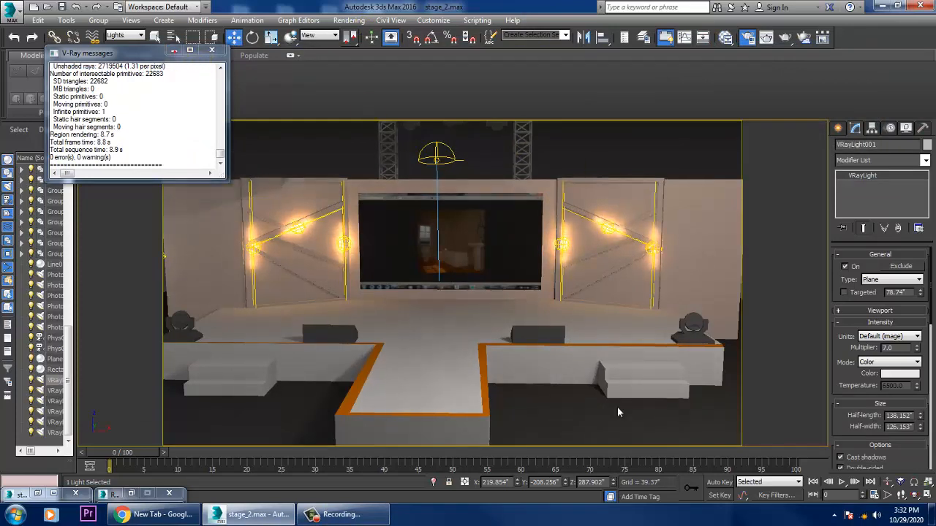
- Try raising the dome light above the stage to about Z 215.1 inches and undo the move
click(438, 160)
drag(446, 152, 449, 121)
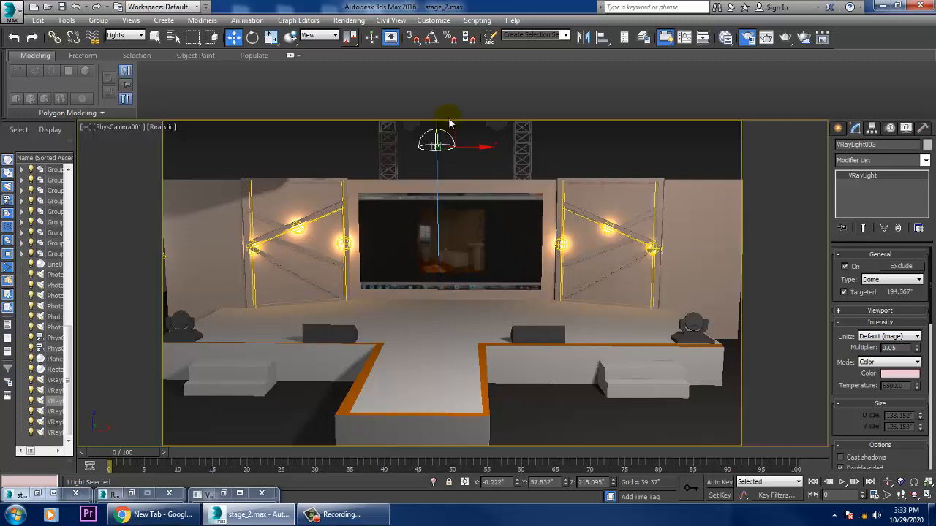
key(ctrl+z)
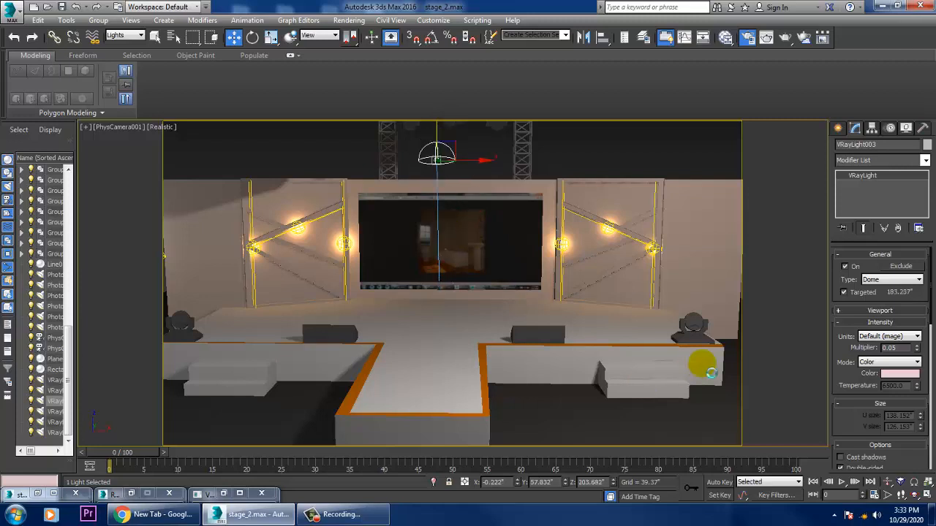